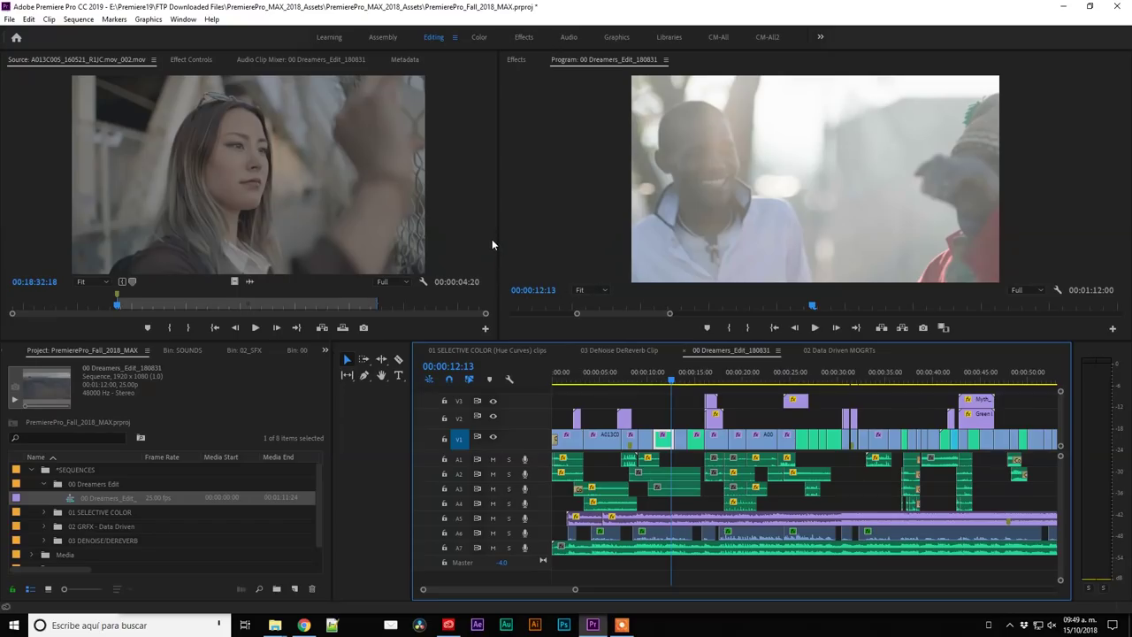
- Check Enable Display Color Management in the General preferences and confirm with OK
left_click(29, 18)
mouse_move(130, 384)
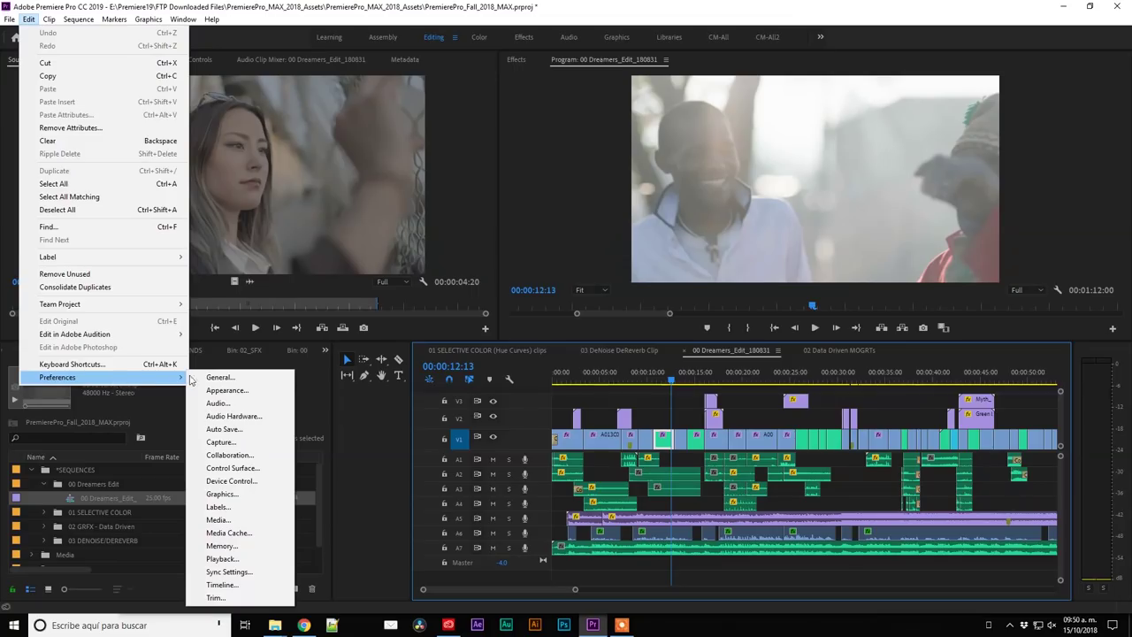
left_click(217, 379)
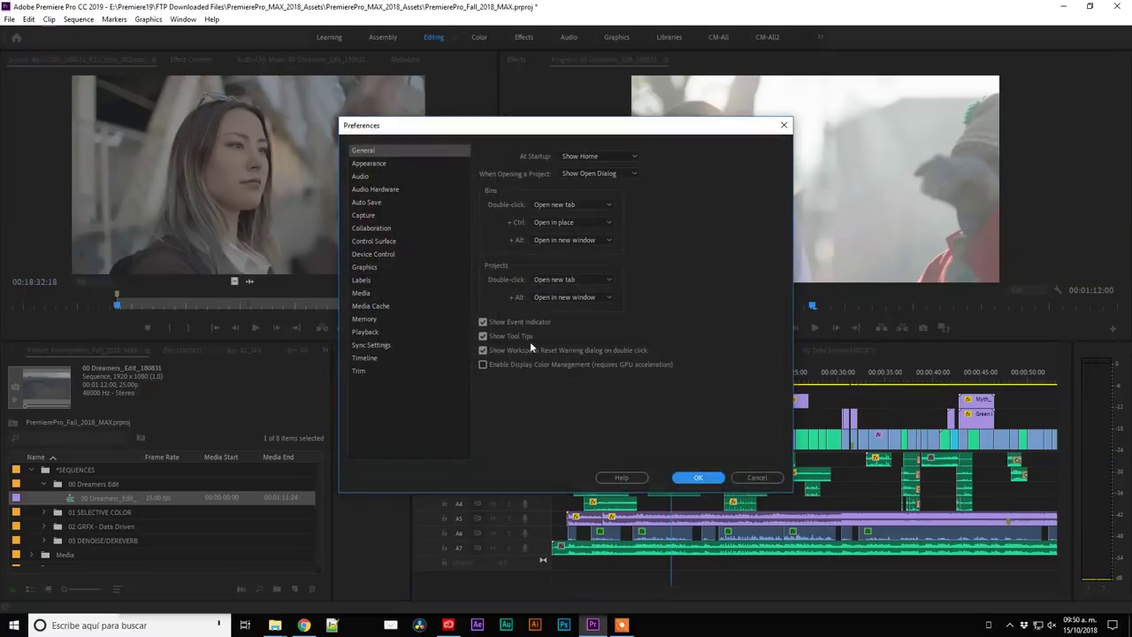
left_click(483, 366)
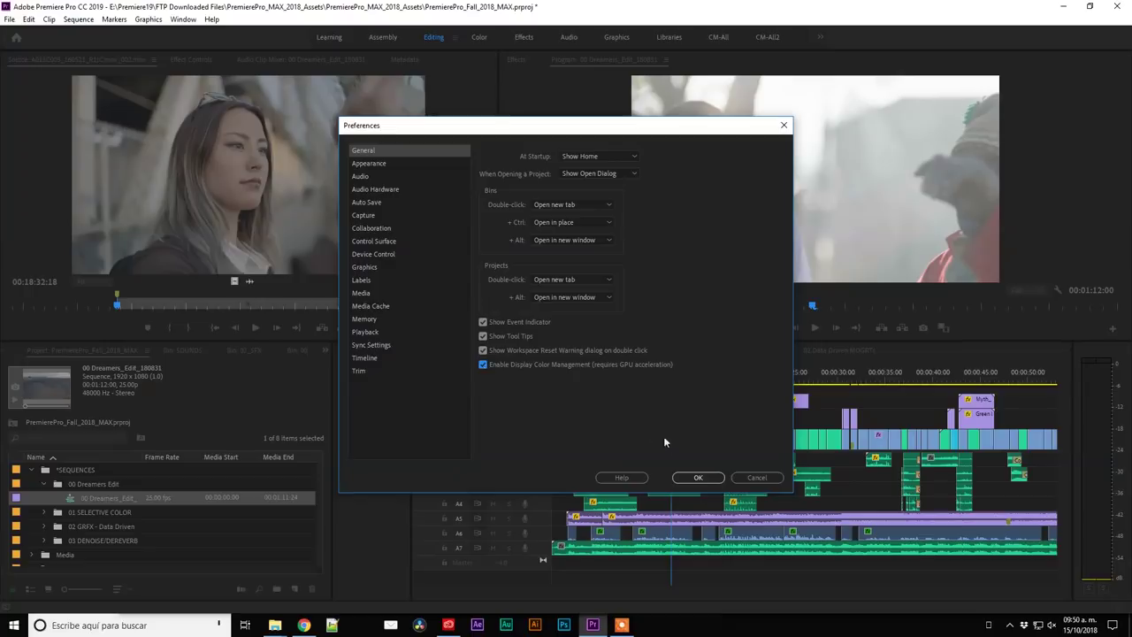
left_click(698, 477)
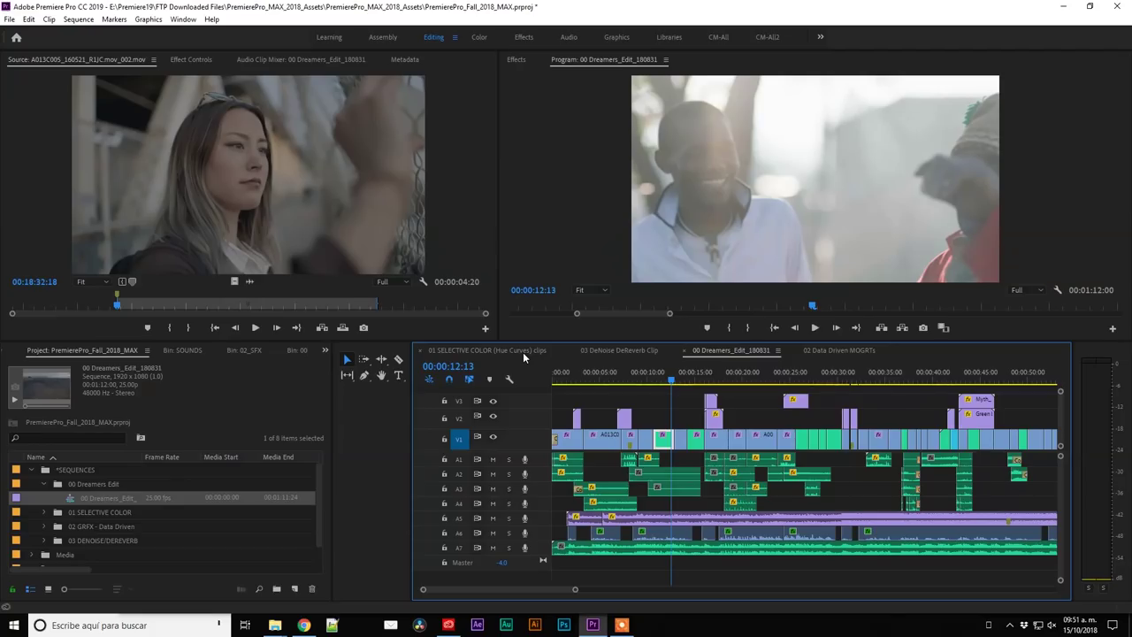
- Show the 01 SELECTIVE COLOR (Hue Curves) clips sequence in the Color workspace, with the master clip's Lumetri settings
left_click(522, 352)
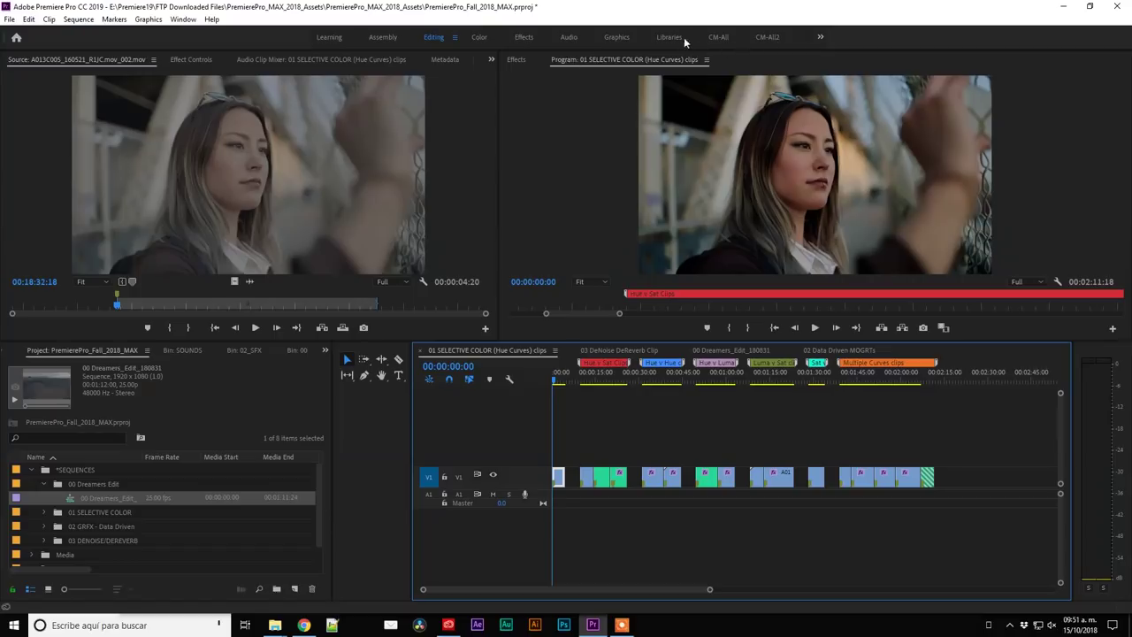
left_click(474, 35)
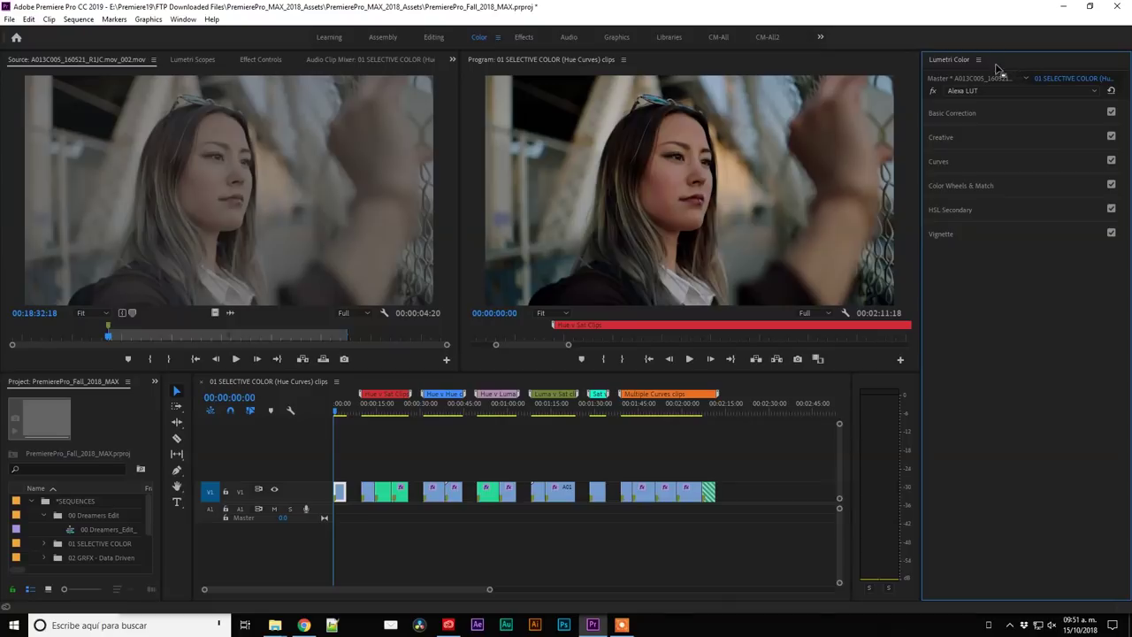
left_click(962, 78)
- Expand the sequence clip's Basic Correction to reveal its ALEXA_Default_LogC2Rec709 input LUT, then collapse it
left_click(1054, 77)
left_click(988, 115)
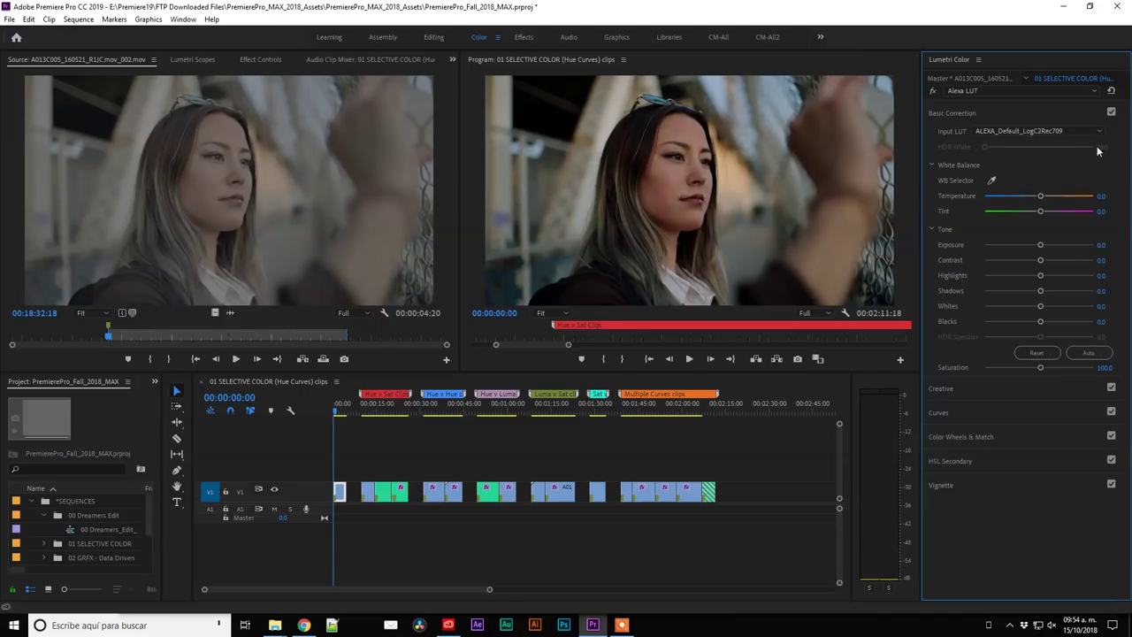
left_click(996, 111)
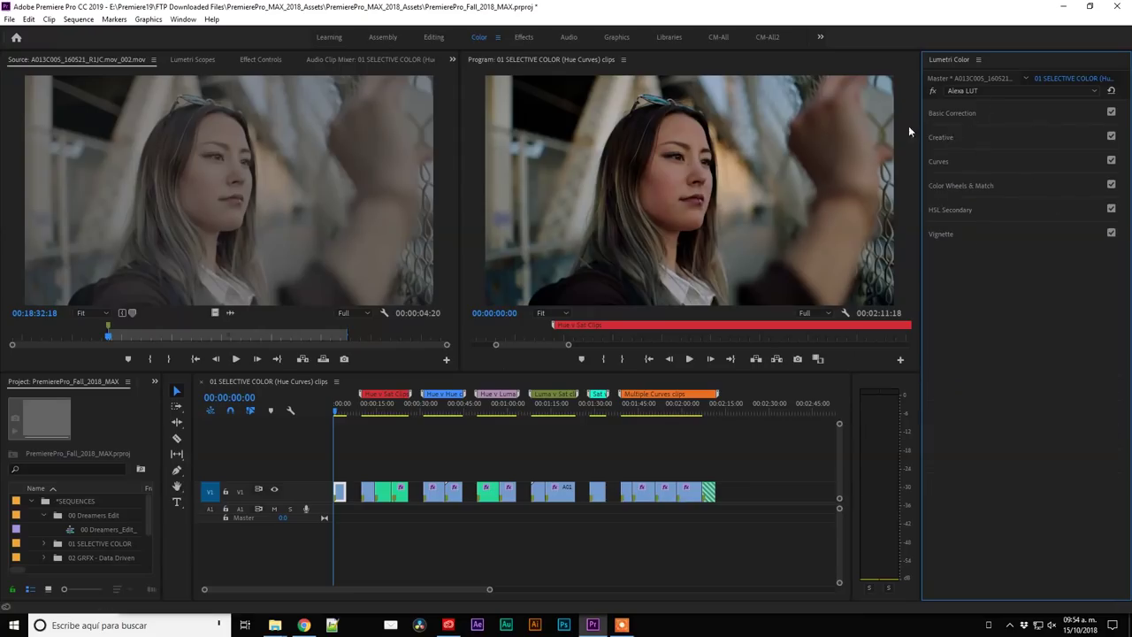
- Collapse the Basic Correction and Creative sections and expand Curves in Lumetri Color
left_click(986, 116)
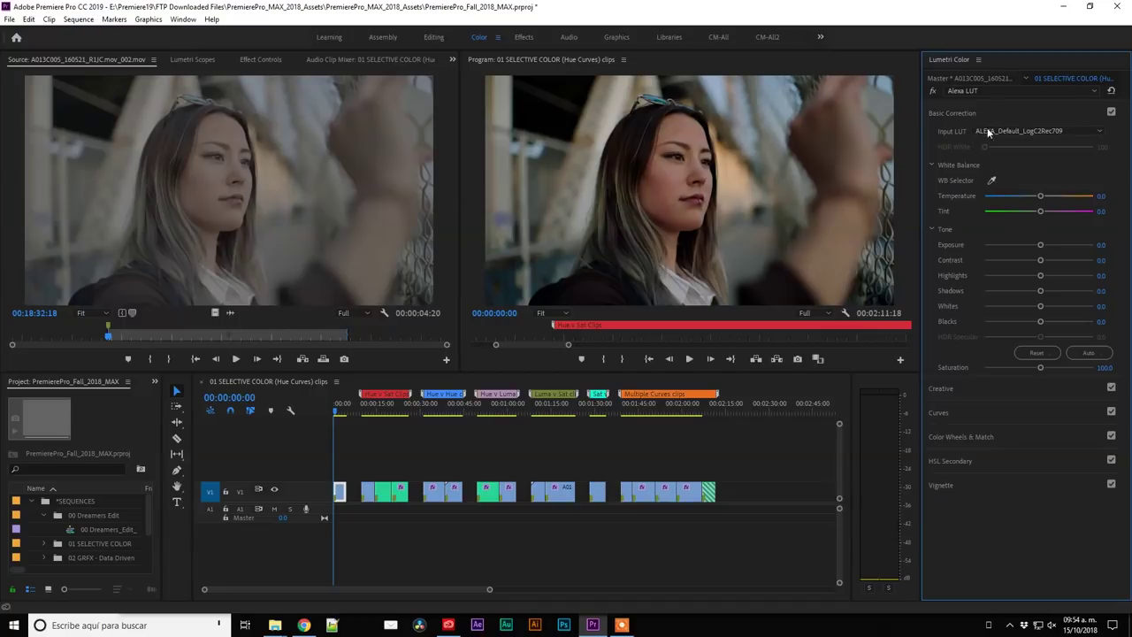
left_click(989, 388)
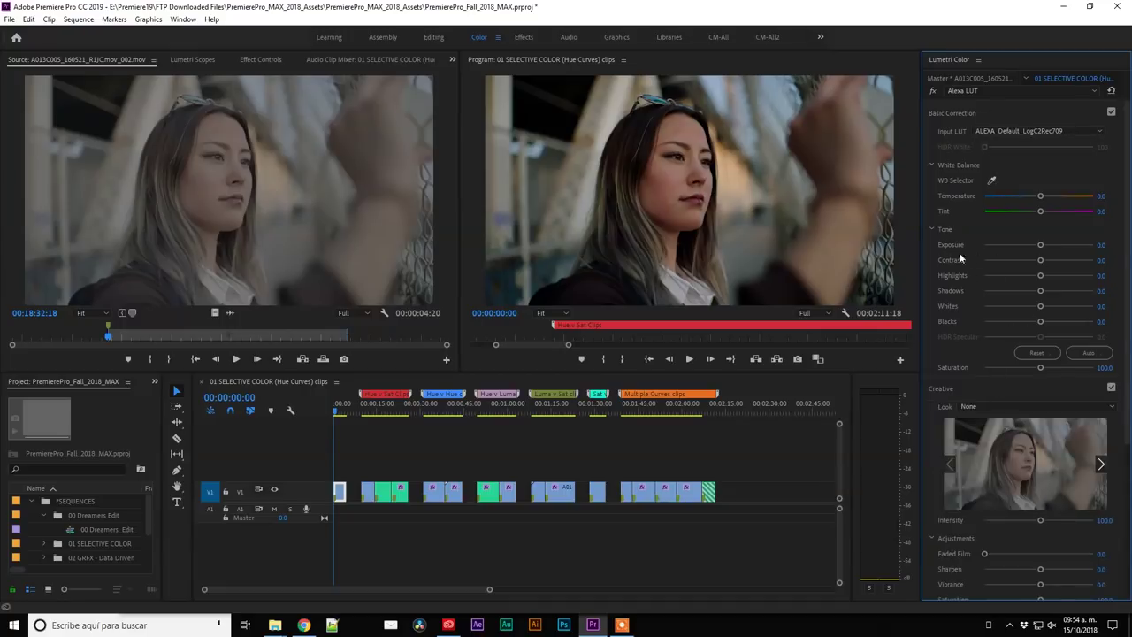
left_click(996, 113)
left_click(988, 138)
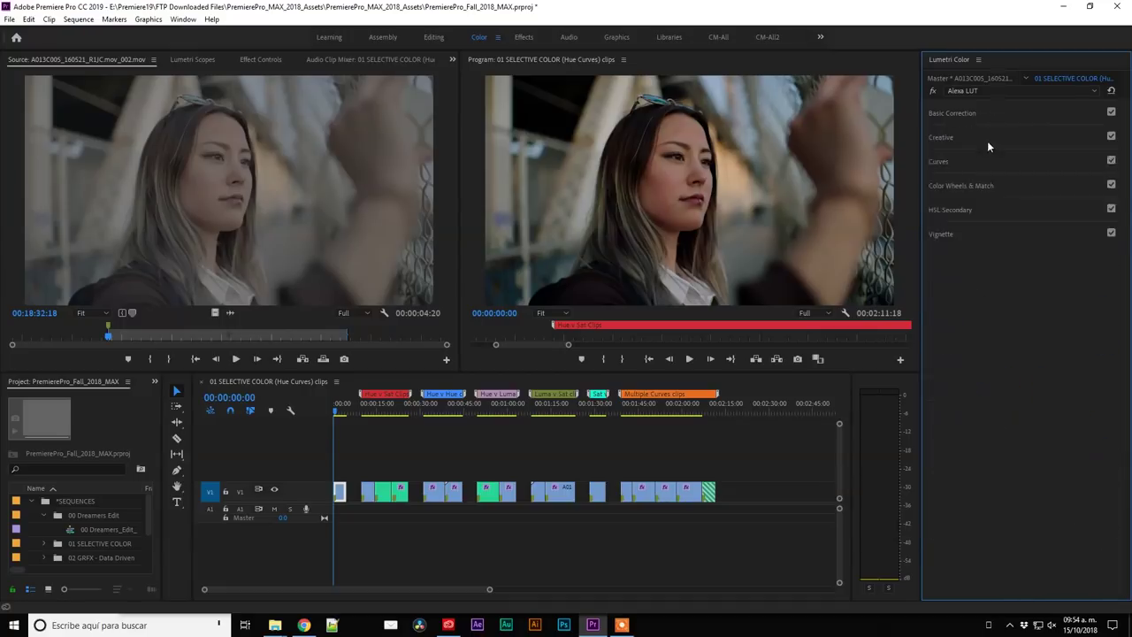
left_click(995, 162)
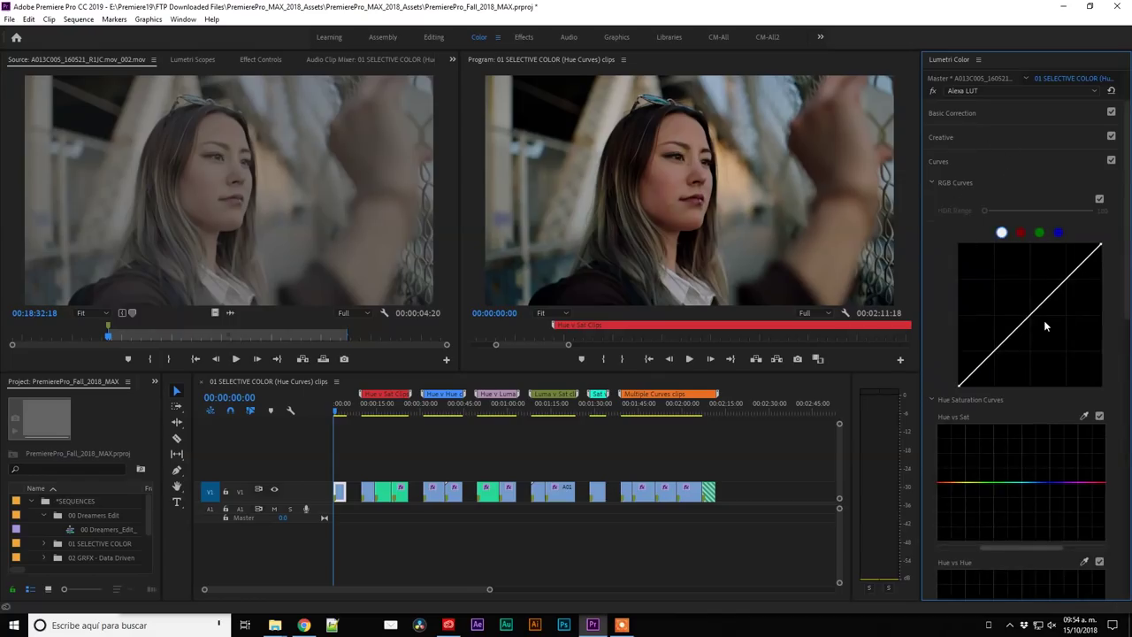
- Scroll through the RGB curves and the five Hue Saturation Curves to review them
scroll(1044, 321, "down", 1)
scroll(1043, 321, "down", 1)
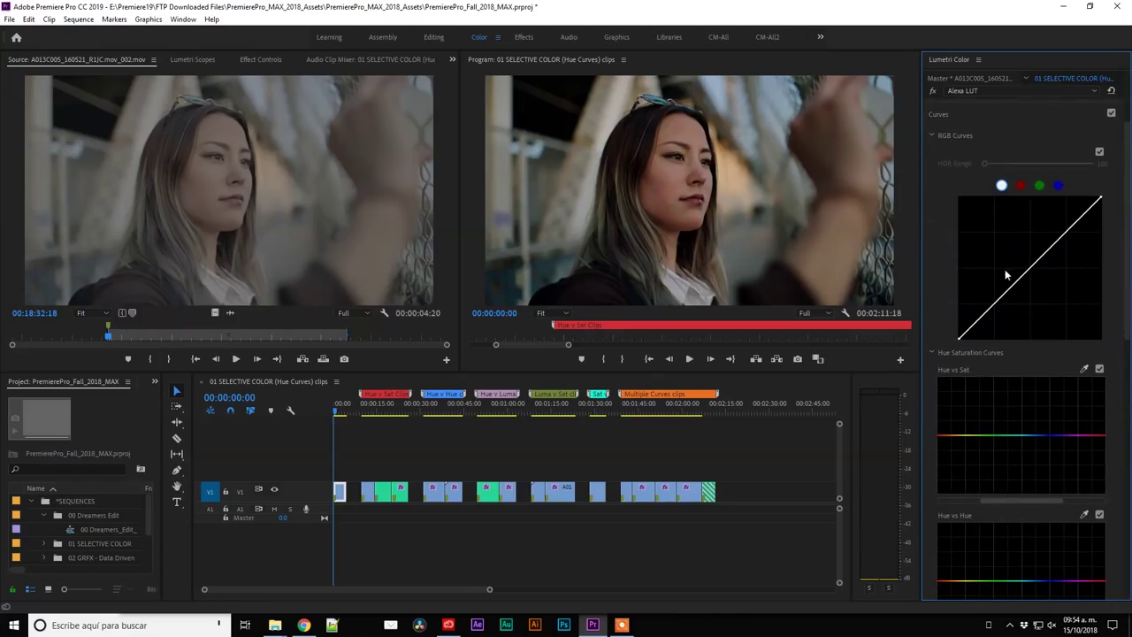
scroll(1002, 272, "down", 3)
scroll(1001, 272, "down", 1)
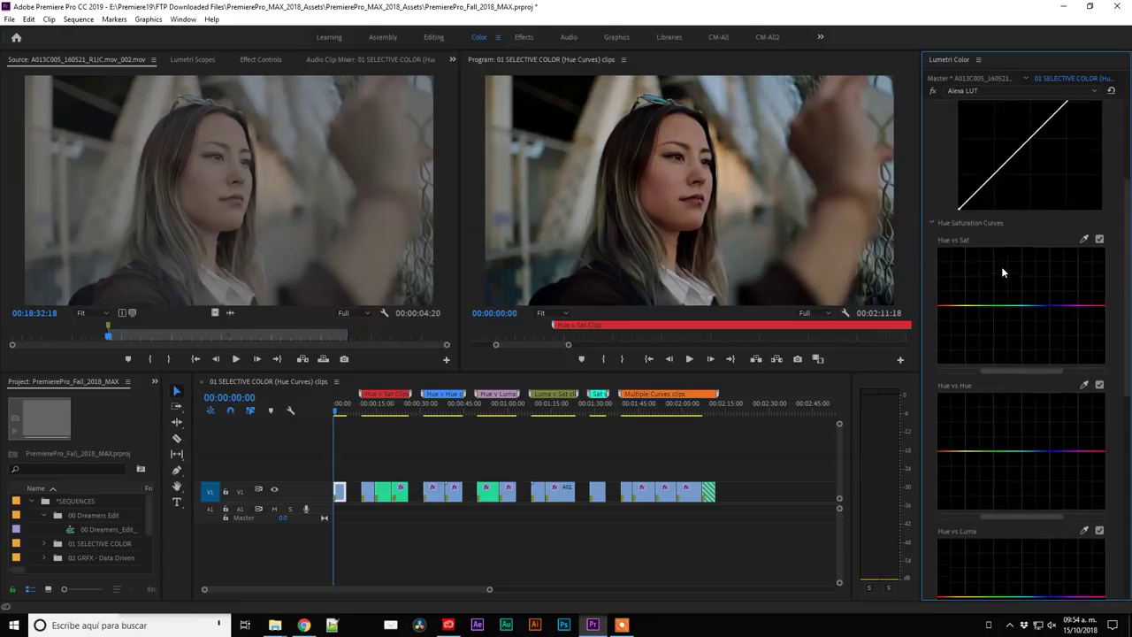
scroll(1001, 273, "up", 3)
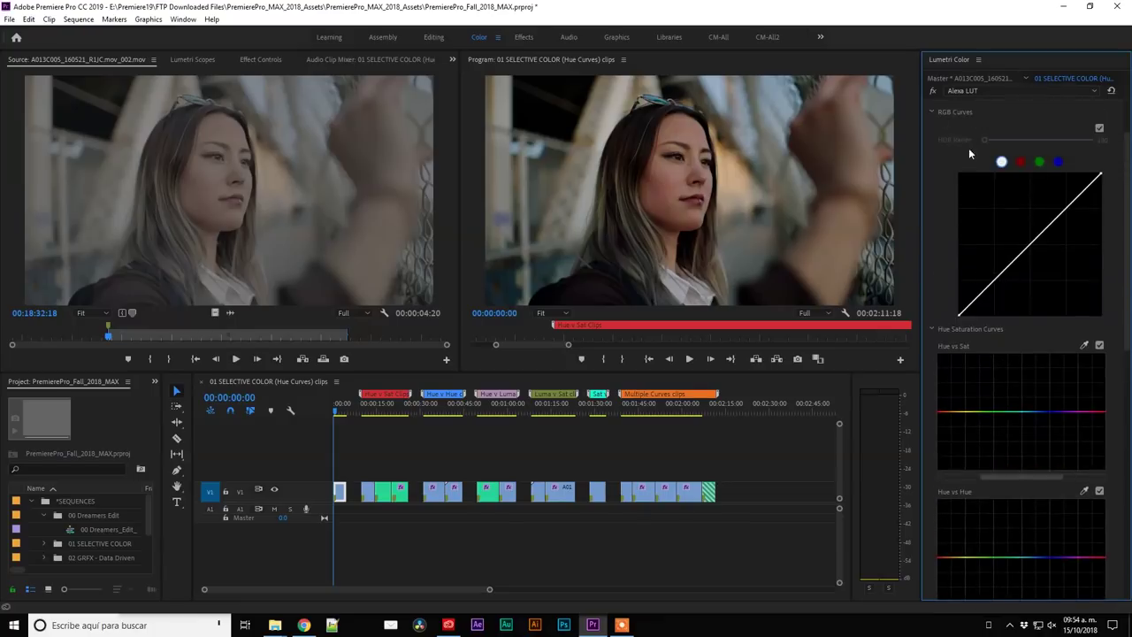
scroll(966, 155, "up", 3)
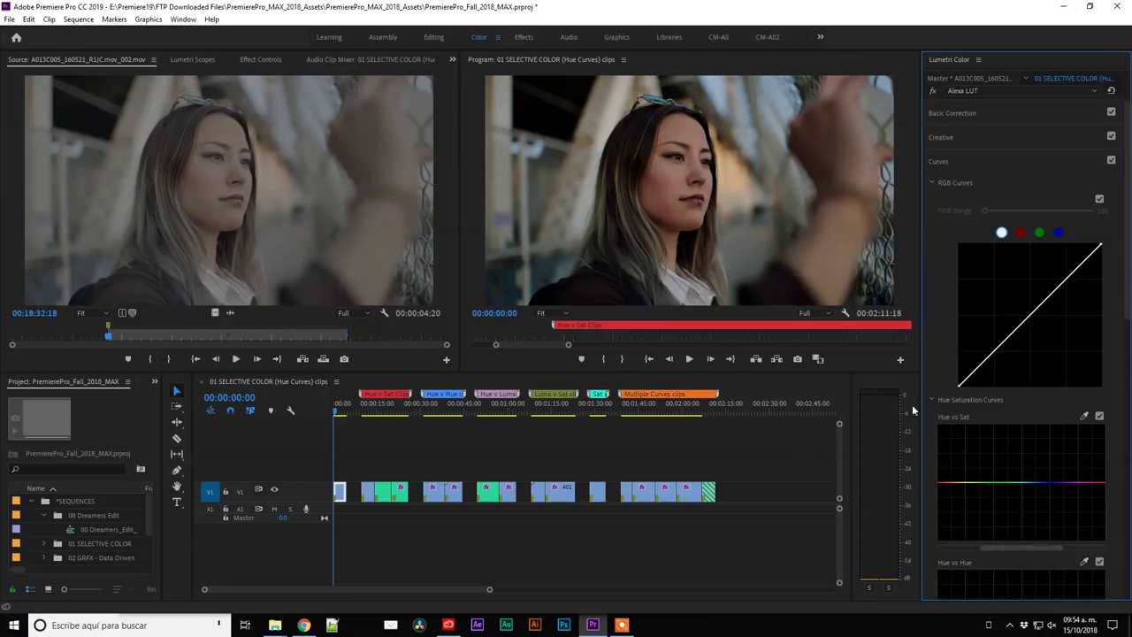
scroll(1000, 433, "down", 1)
scroll(1000, 434, "down", 2)
scroll(997, 435, "down", 3)
scroll(988, 421, "down", 2)
scroll(988, 421, "down", 2)
scroll(988, 421, "down", 1)
scroll(988, 421, "down", 1)
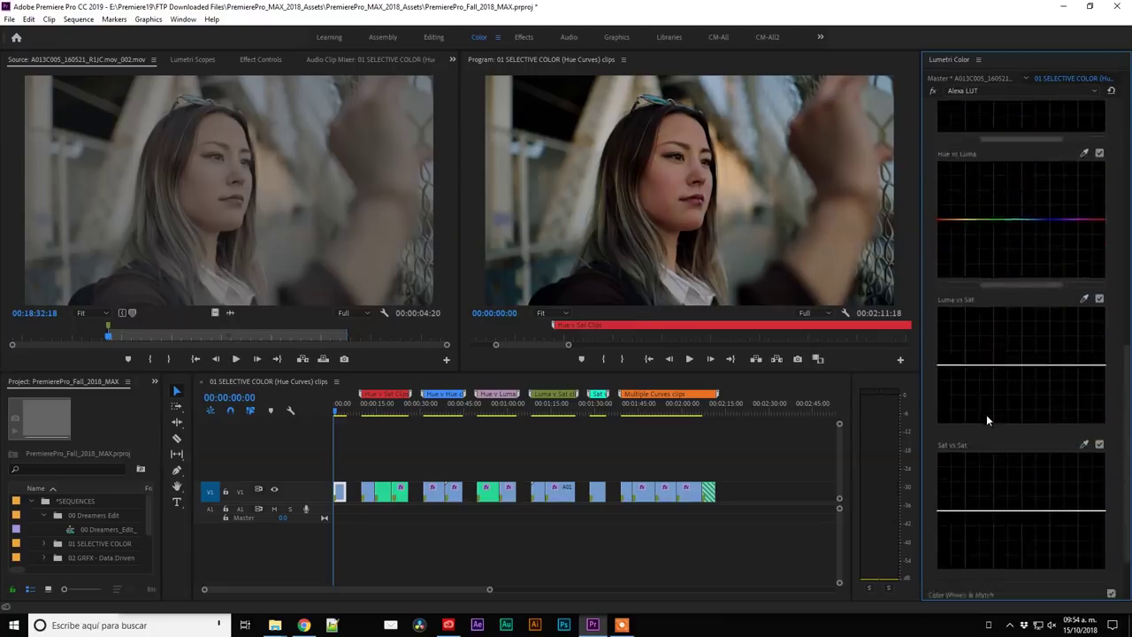
scroll(988, 421, "up", 2)
scroll(988, 421, "up", 2)
scroll(988, 421, "up", 1)
scroll(988, 421, "up", 2)
scroll(988, 421, "up", 1)
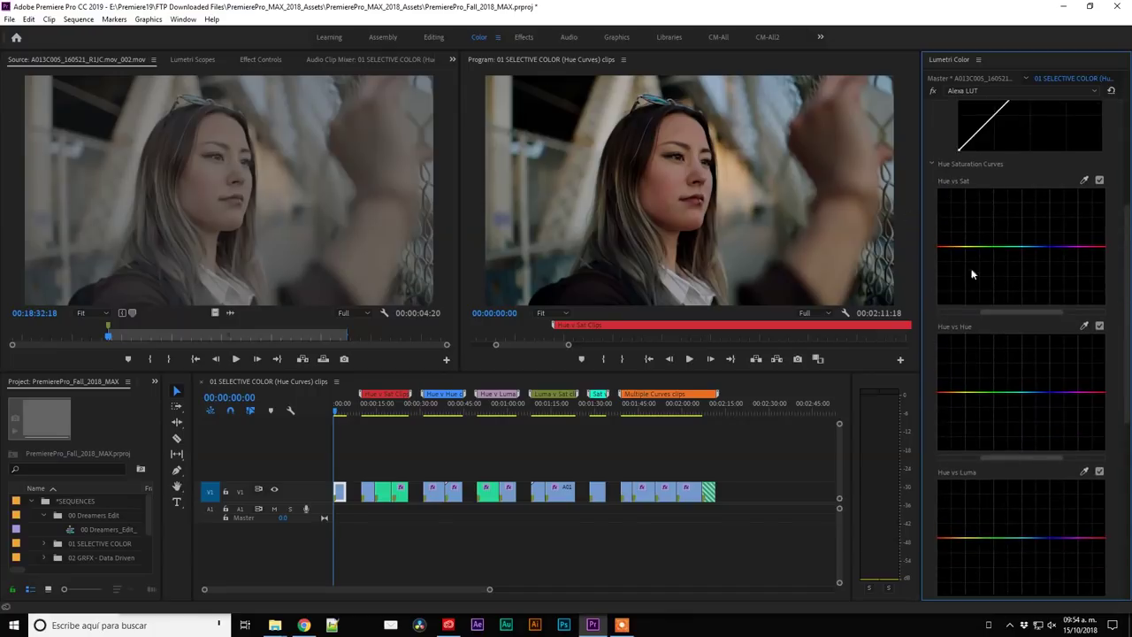
scroll(998, 398, "down", 3)
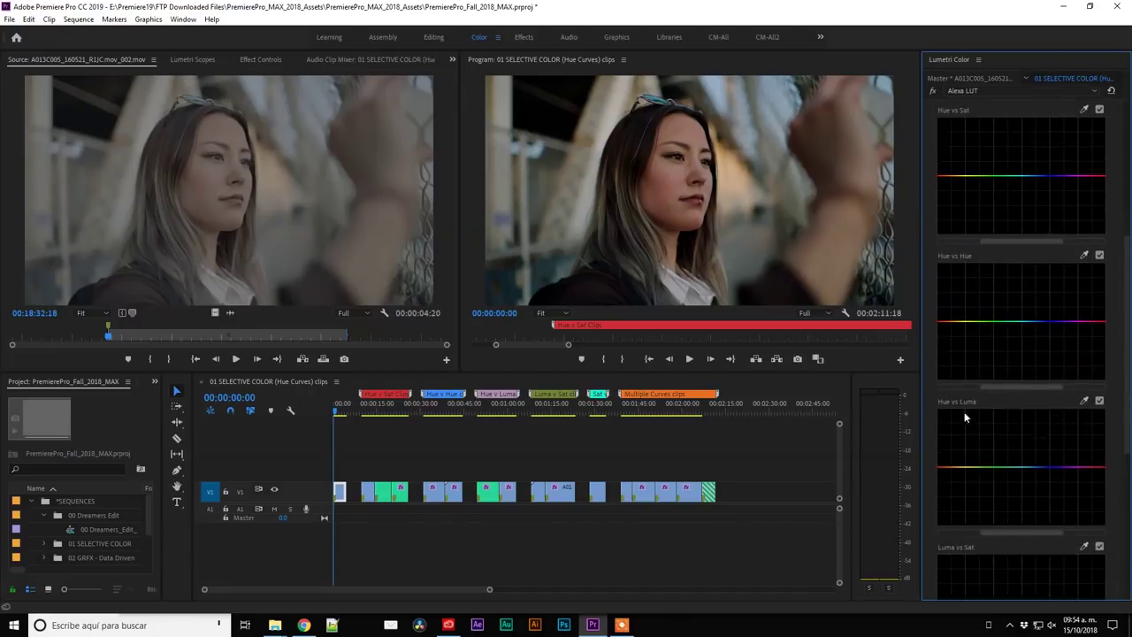
scroll(974, 427, "down", 2)
scroll(974, 428, "down", 2)
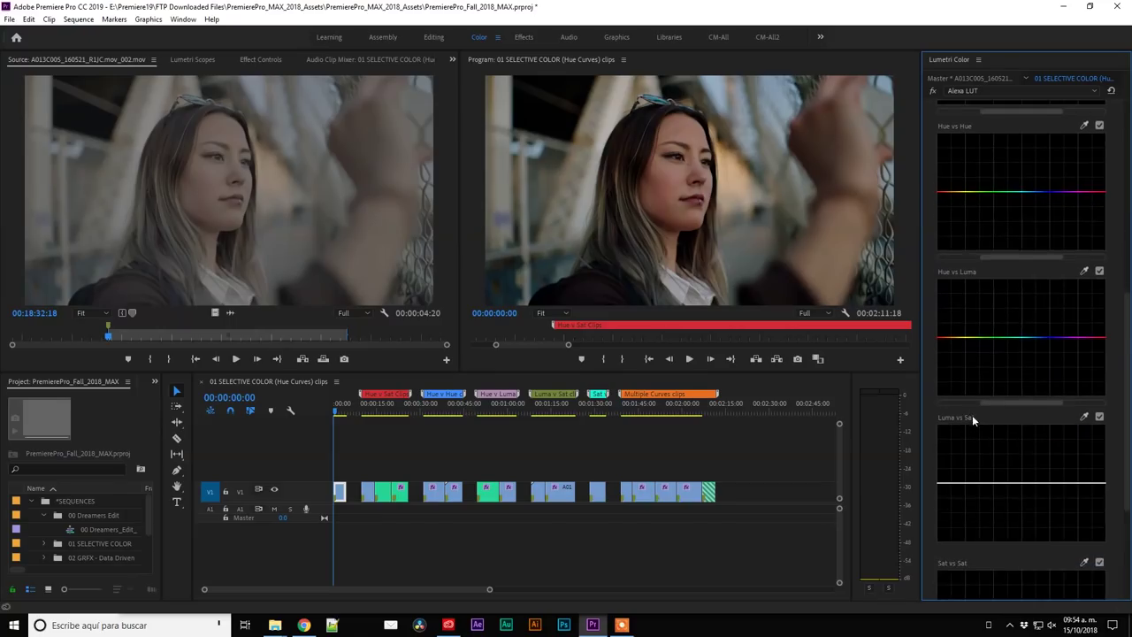
scroll(972, 415, "down", 2)
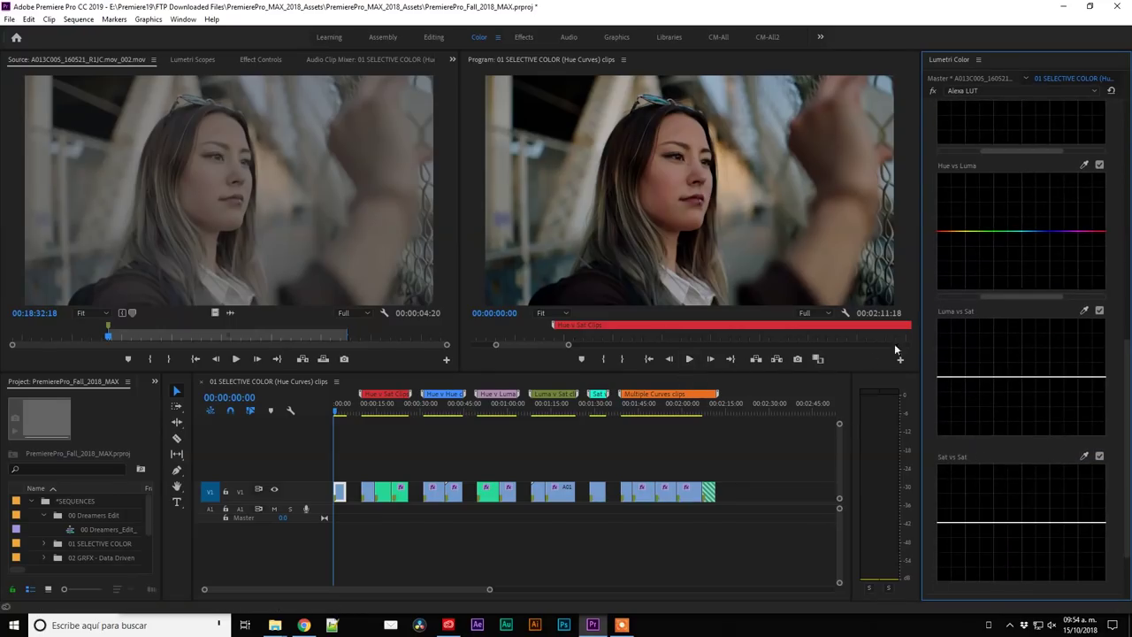
scroll(999, 246, "up", 2)
scroll(999, 248, "up", 3)
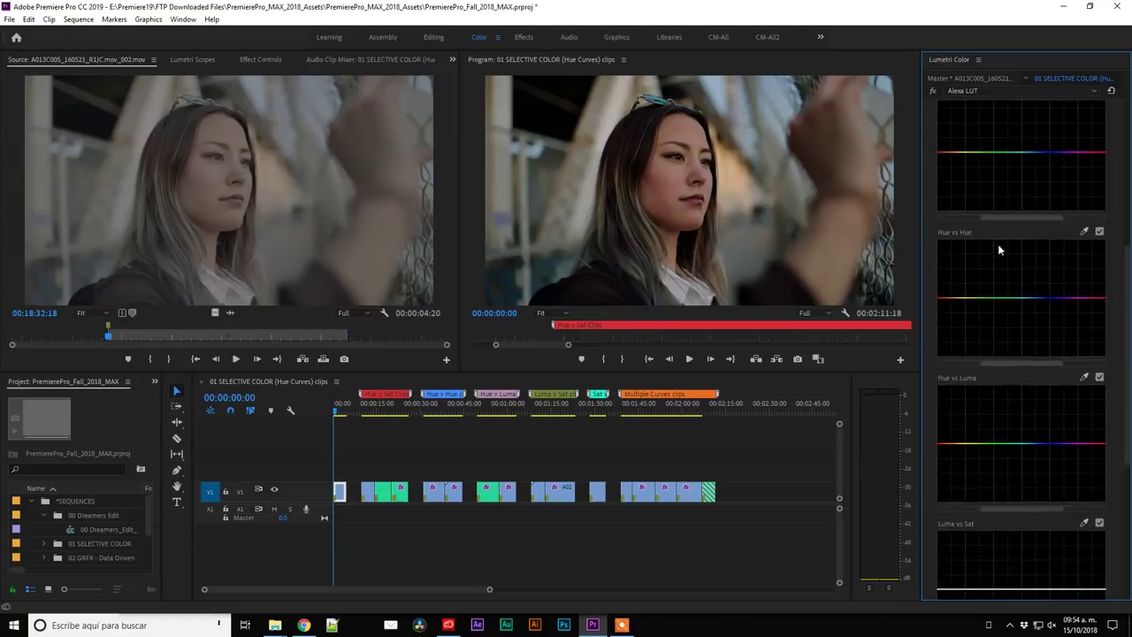
- Jump to the Hue v Sat clip at 00:00:12:15 and reset the Hue vs Sat curve to flat
left_click(370, 405)
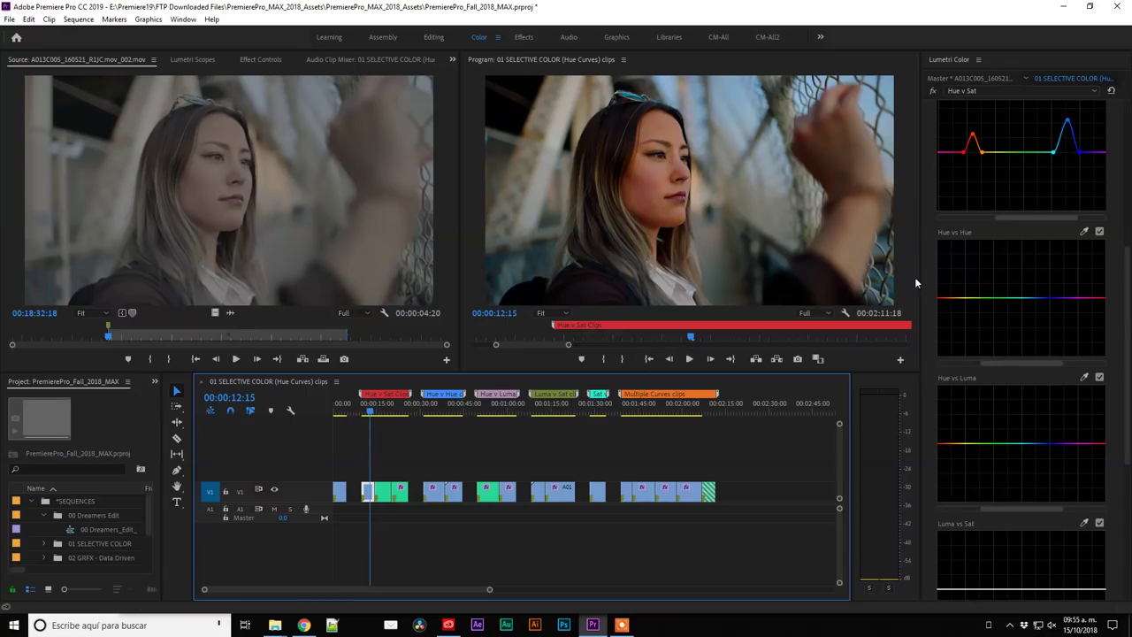
scroll(1003, 186, "up", 2)
scroll(1002, 186, "up", 1)
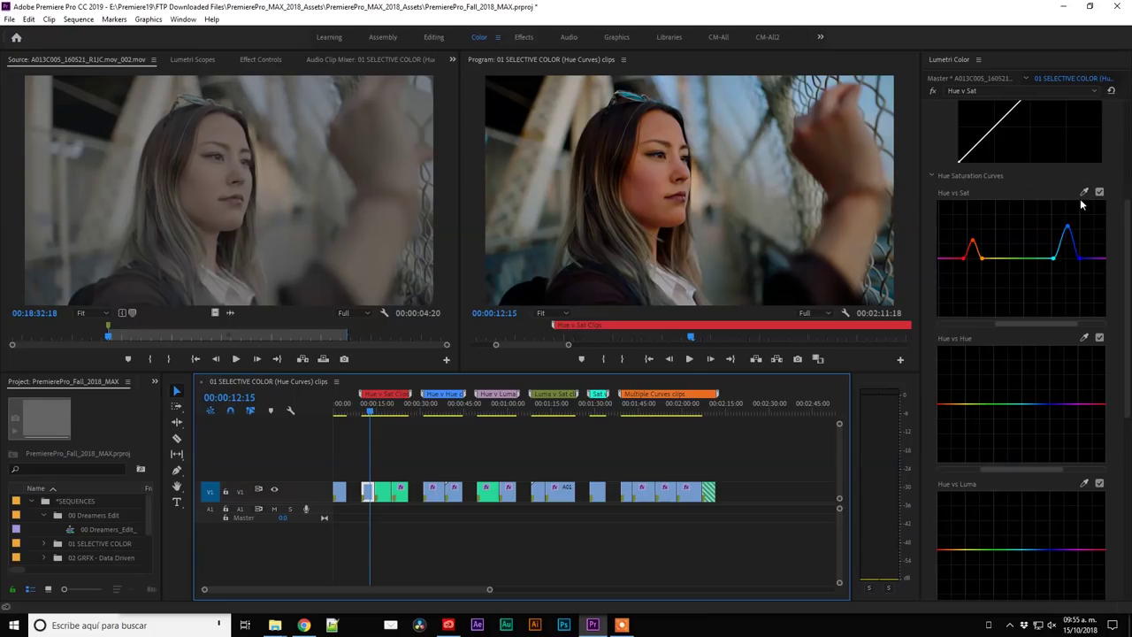
left_click(1111, 92)
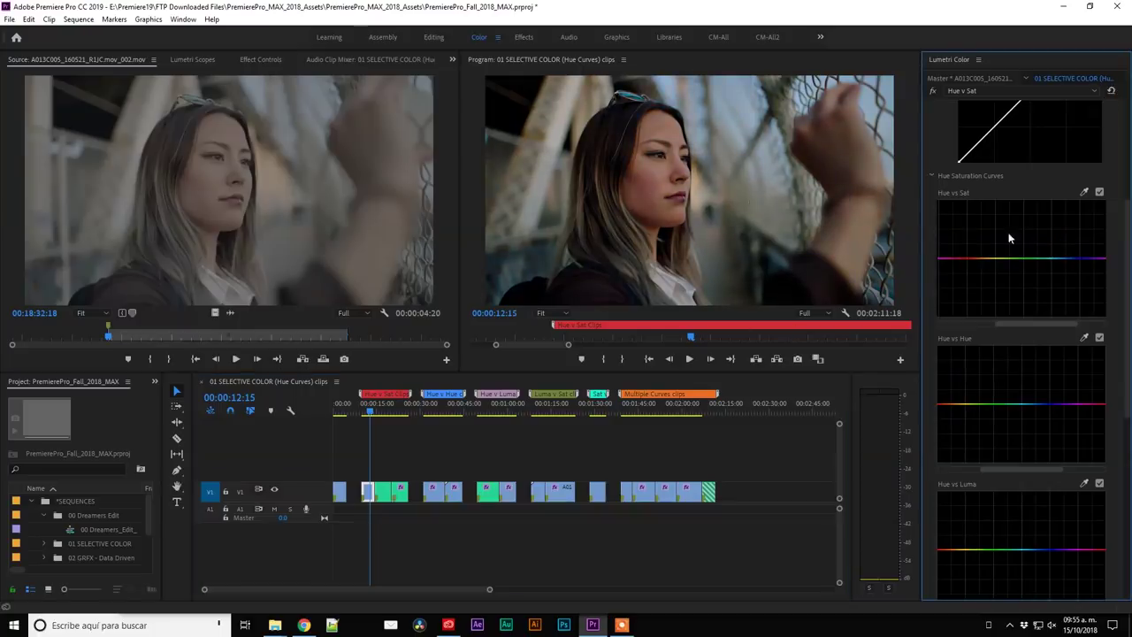
left_click(1084, 191)
left_click(1085, 191)
- Shape the red point on the Hue vs Sat curve into a slight saturation bump
left_click_drag(971, 260, 974, 224)
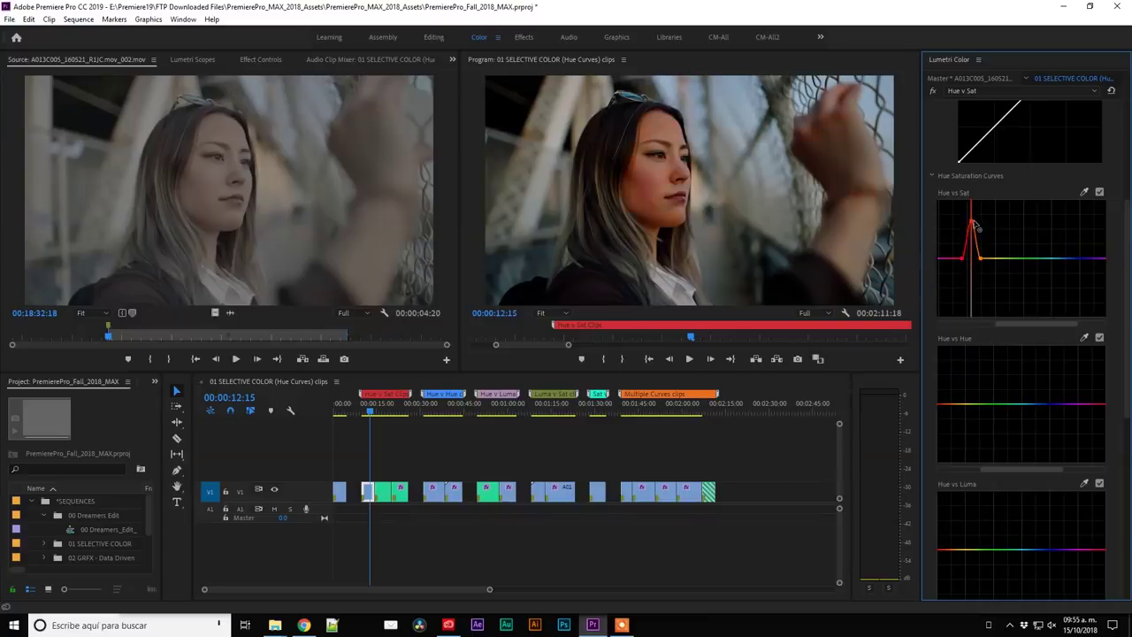
mouse_move(973, 221)
left_mouse_down()
mouse_move(973, 258)
mouse_move(975, 240)
left_mouse_up()
left_click_drag(975, 242, 971, 294)
mouse_move(971, 294)
left_mouse_down()
mouse_move(972, 313)
mouse_move(977, 240)
mouse_move(978, 260)
left_mouse_up()
mouse_move(973, 258)
left_mouse_down()
mouse_move(985, 233)
mouse_move(975, 248)
left_mouse_up()
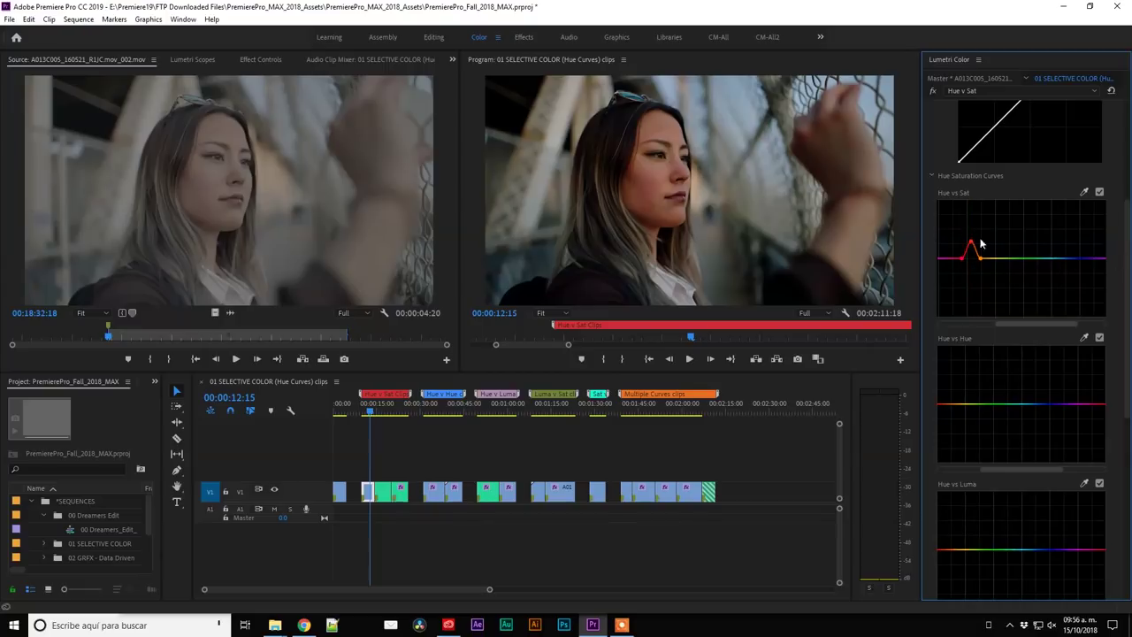
left_click_drag(970, 245, 971, 249)
- Add a blue point on the Hue vs Sat curve and raise it for a strong saturation peak
left_click(1085, 192)
left_click_drag(1064, 259, 1064, 193)
left_click(969, 249)
left_click_drag(1057, 324, 1105, 322)
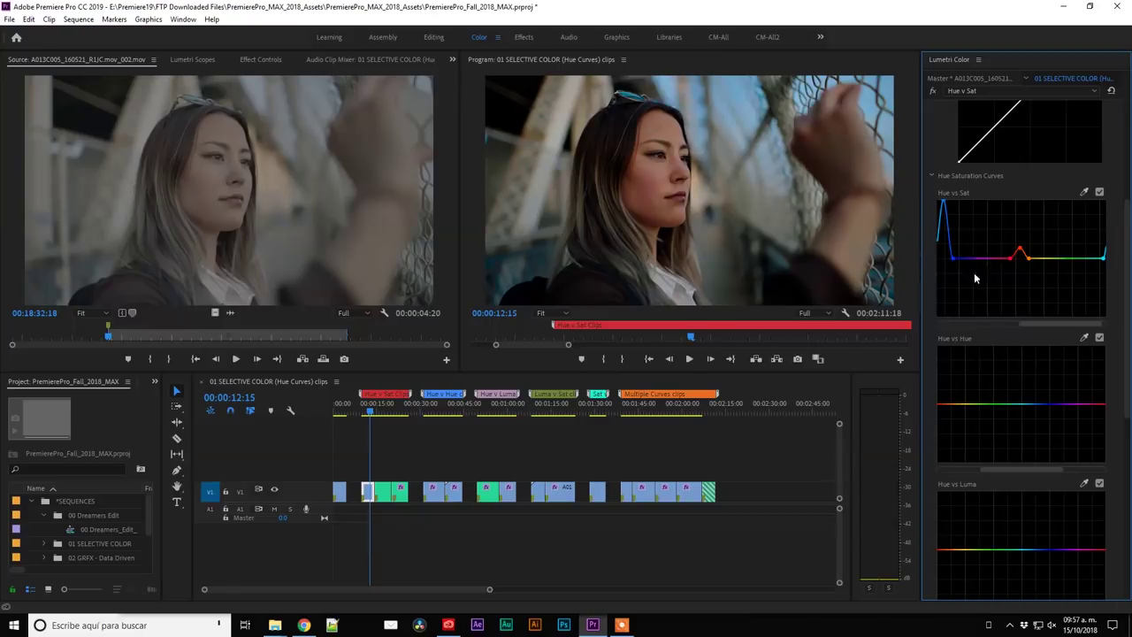
left_click_drag(1035, 321, 982, 331)
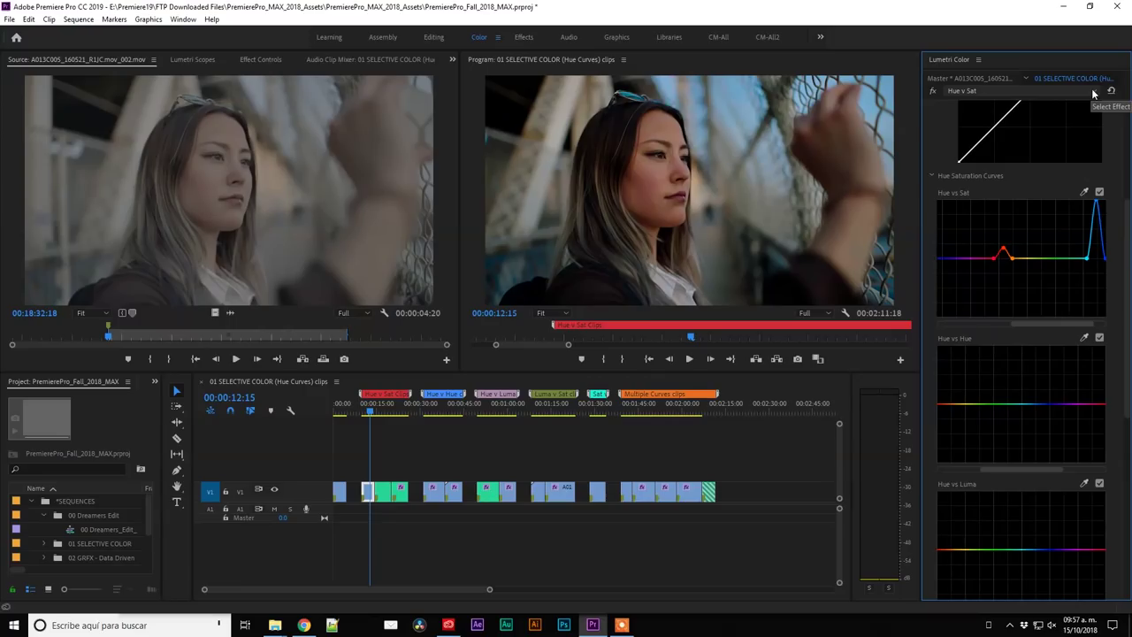
left_click(1093, 91)
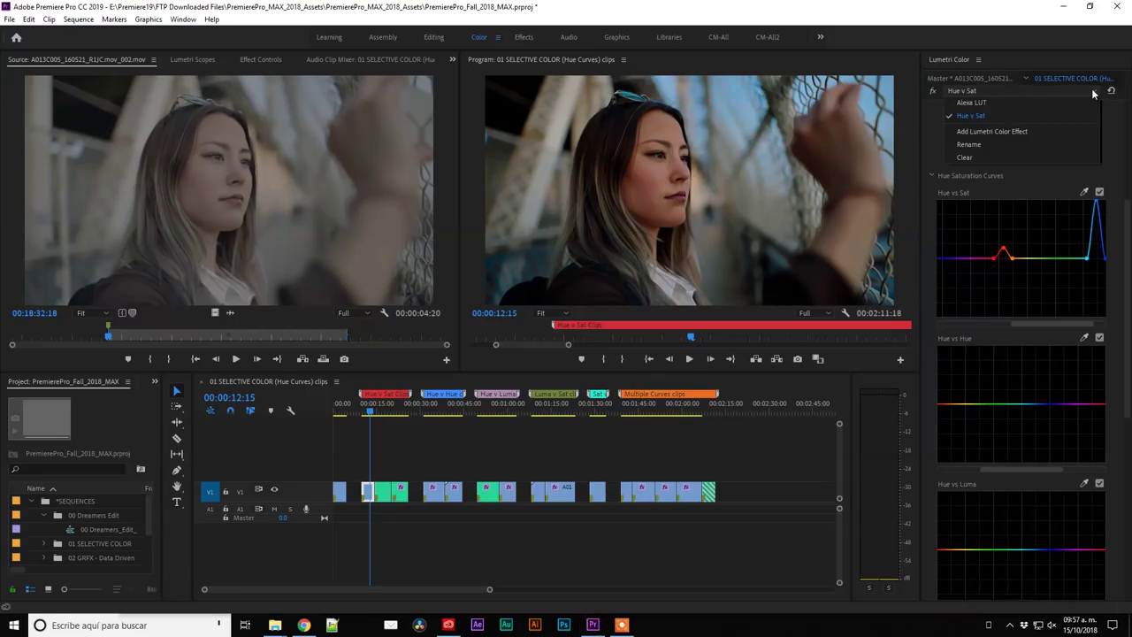
- Add a new Lumetri Color effect to the clip, rename it 'Contraste', and expand its Basic Correction
left_click(994, 131)
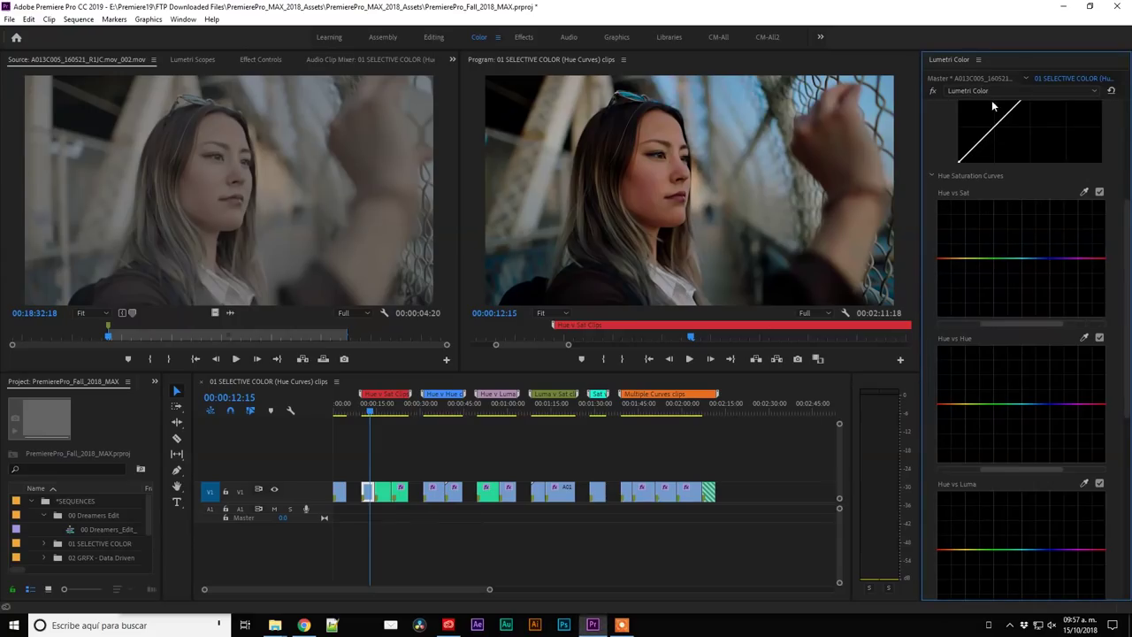
left_click(1097, 92)
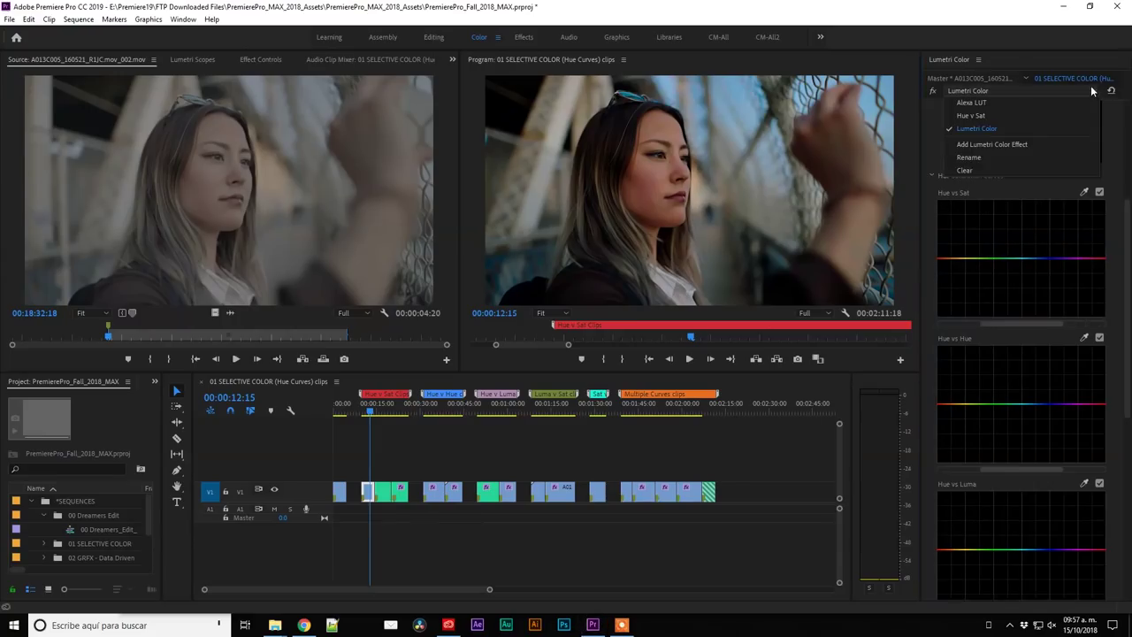
left_click(973, 152)
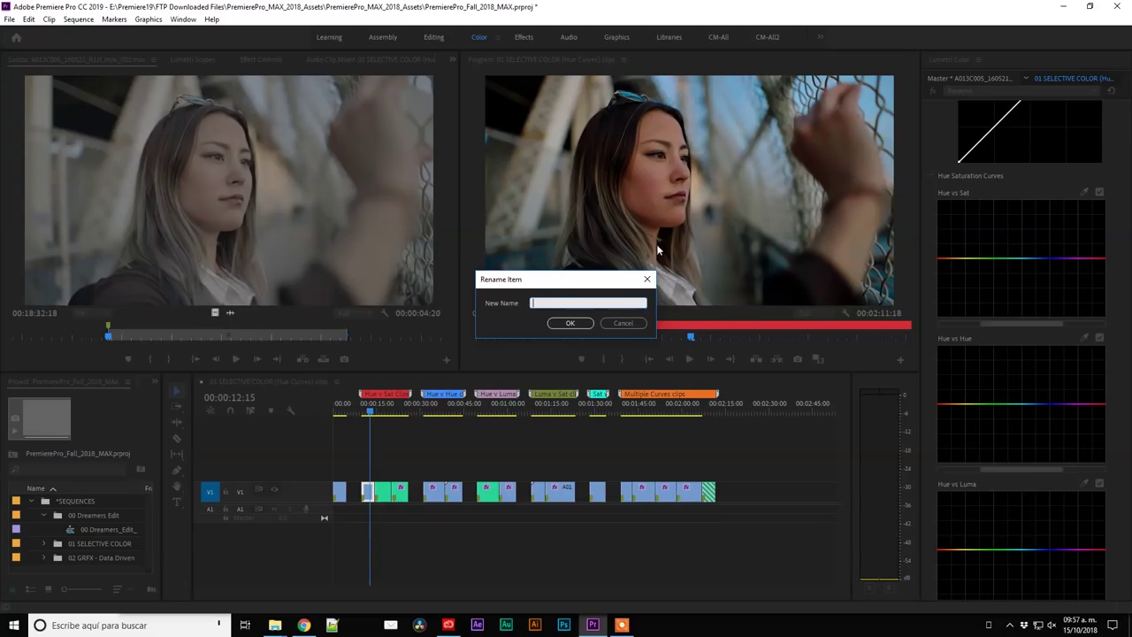
type("Contra")
type("ste")
left_click(567, 323)
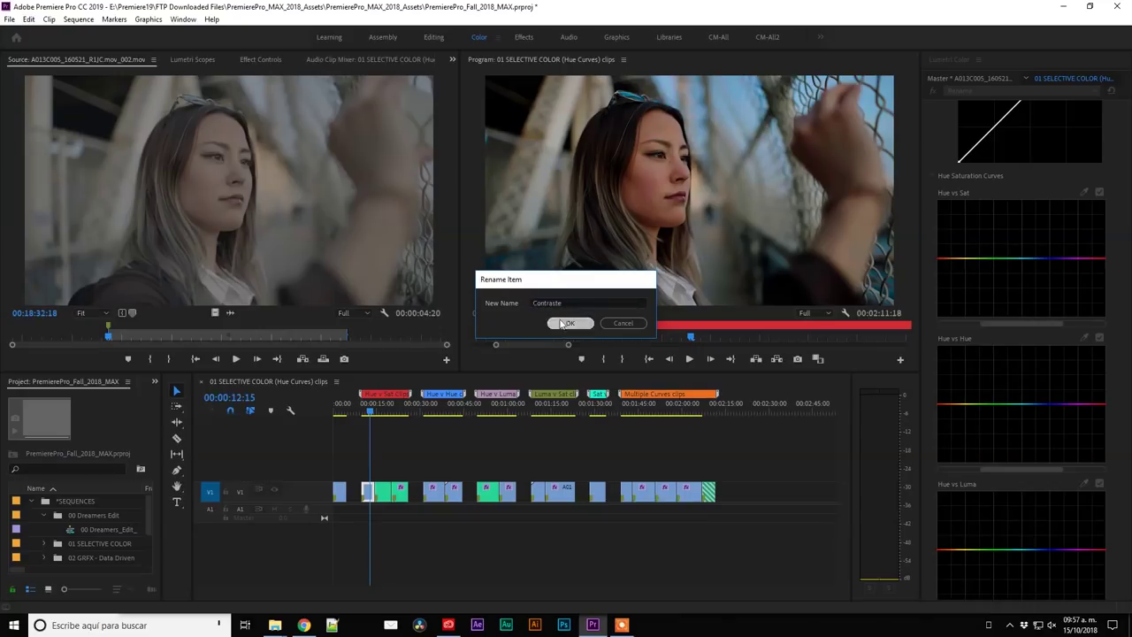
scroll(1097, 301, "up", 3)
scroll(1094, 301, "up", 2)
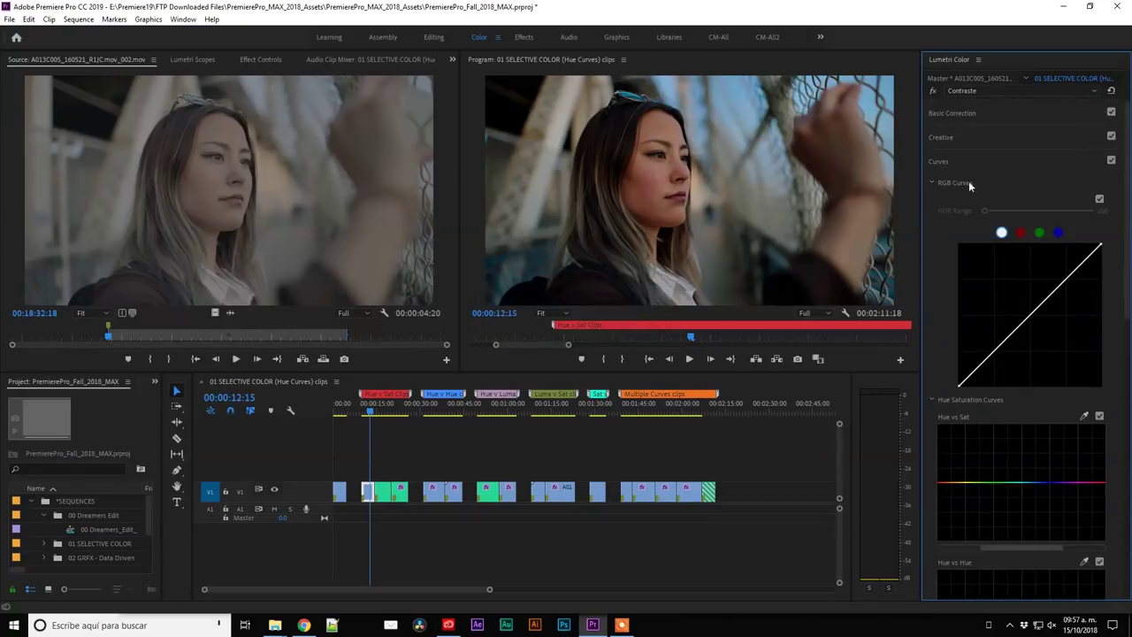
left_click(1019, 107)
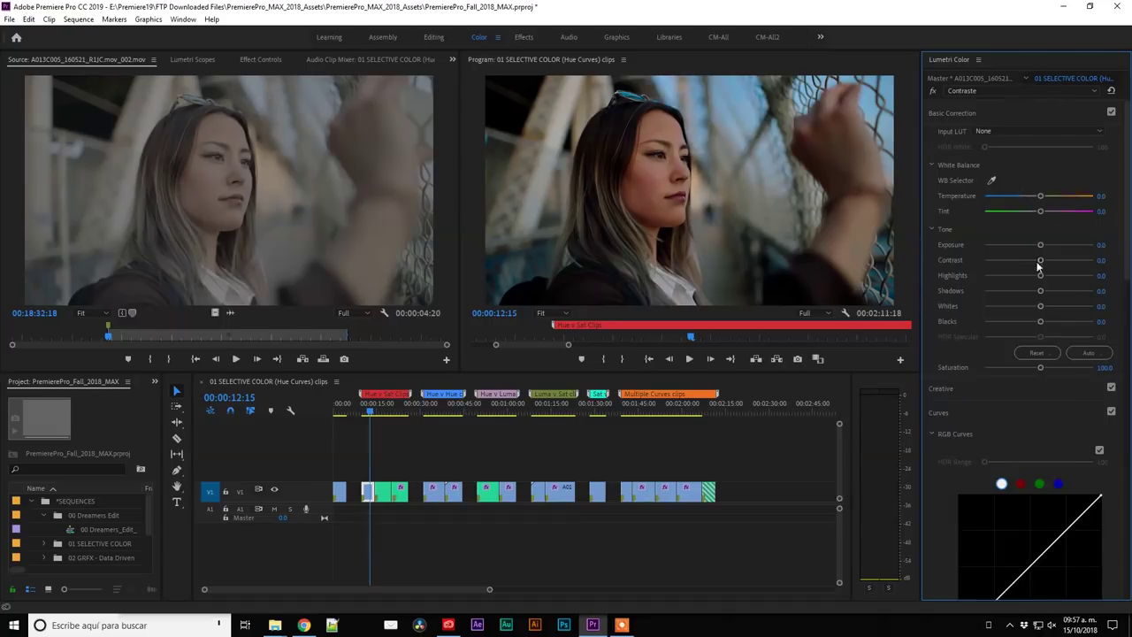
- Lower the Contraste grade's Tone Contrast to -42.7
left_click_drag(1039, 260, 1023, 260)
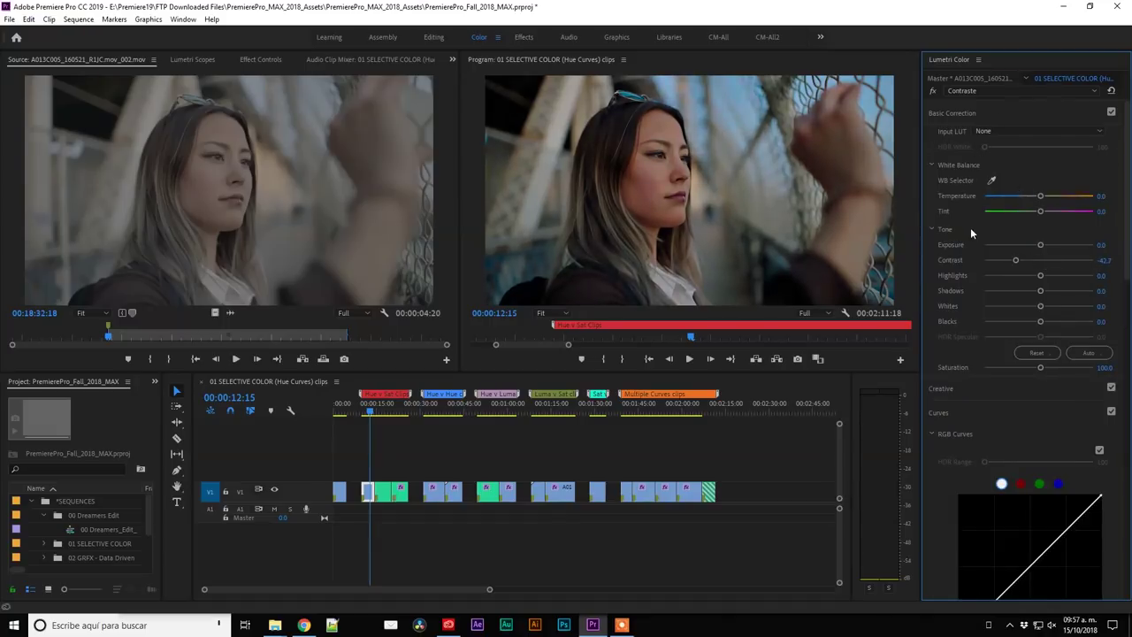
left_click(1094, 91)
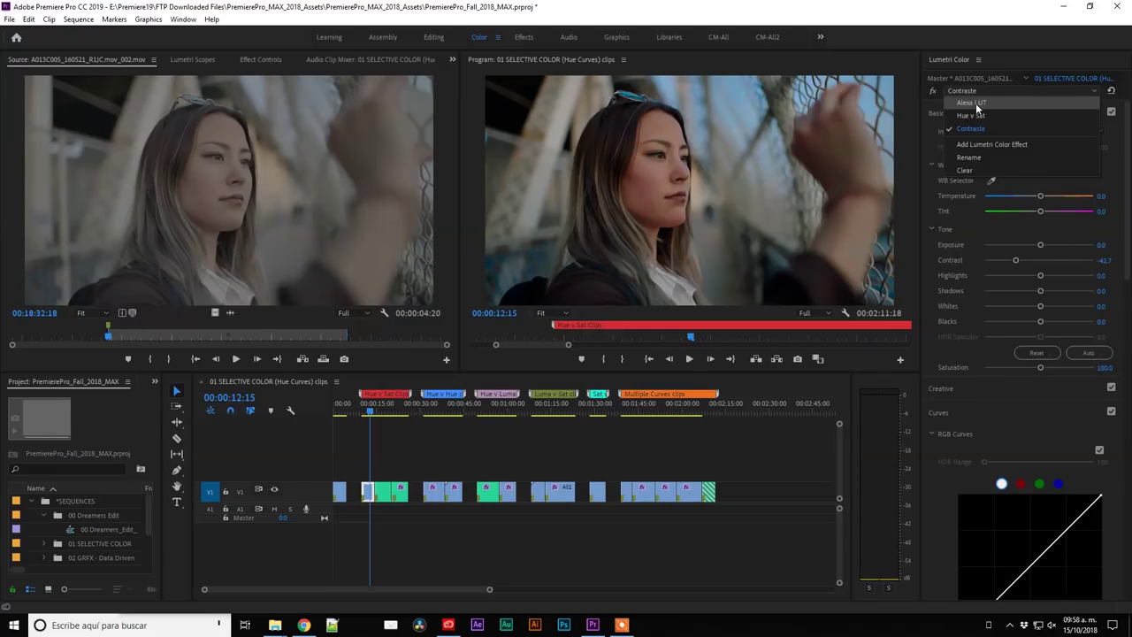
- Select the Alexa LUT, Hue v Sat, then Contraste grades, and open the clip in the Source monitor
left_click(976, 102)
left_click(994, 91)
left_click(973, 116)
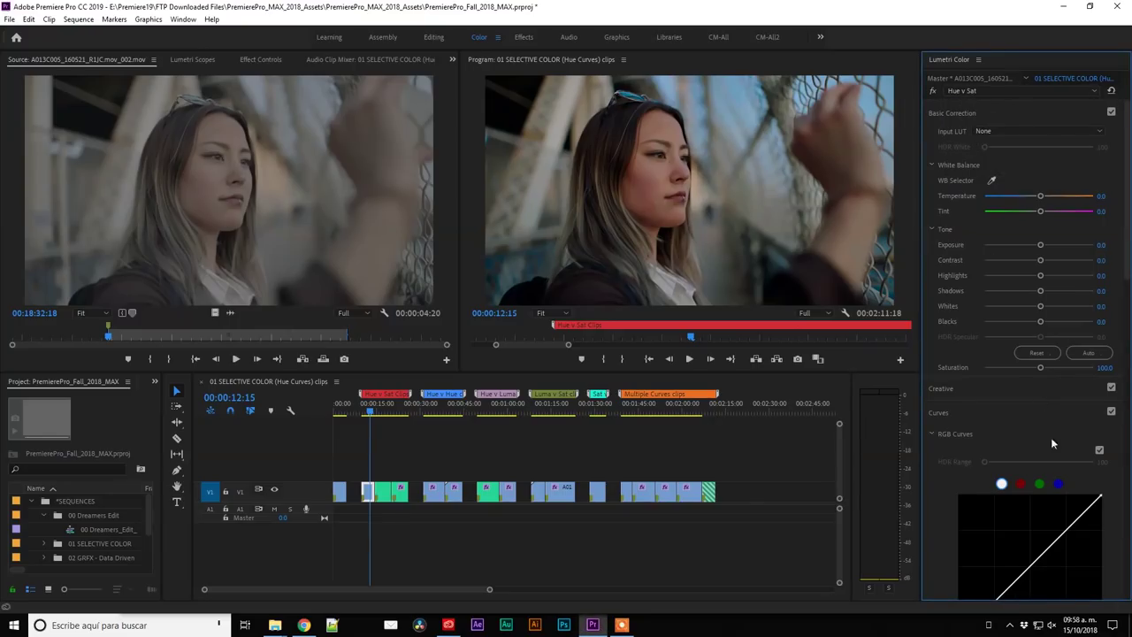
left_click(985, 90)
left_click(978, 127)
left_click(981, 91)
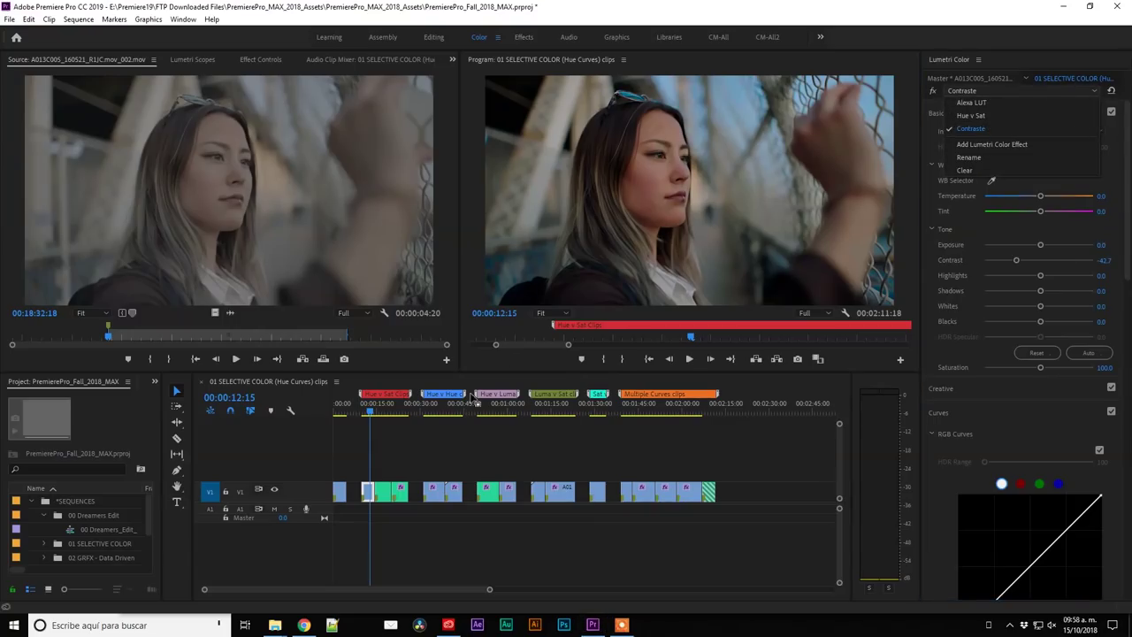
double_click(369, 497)
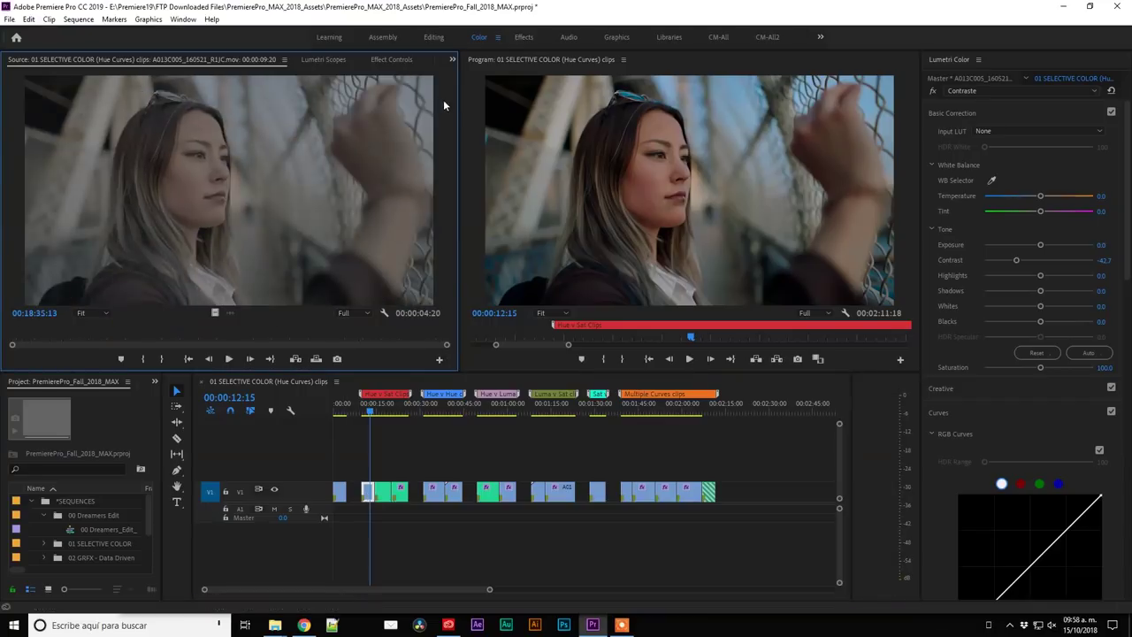
- In Effect Controls, switch the Contraste, Hue v Sat and Alexa LUT effects off and back on to compare
left_click(402, 60)
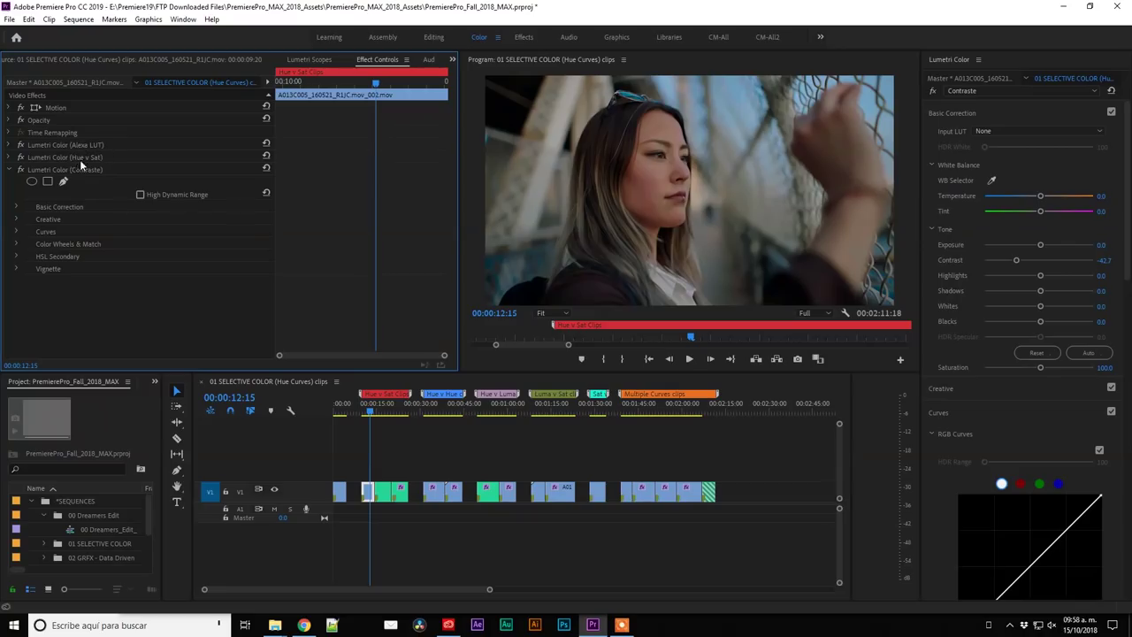
left_click(9, 169)
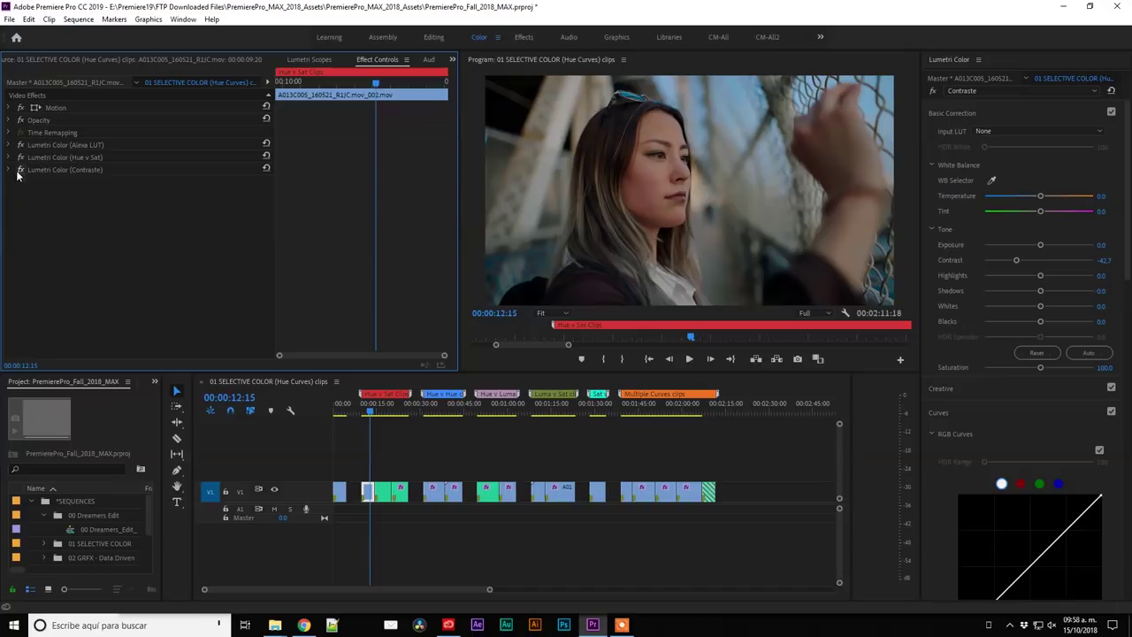
left_click(19, 170)
left_click(19, 170)
left_click(19, 170)
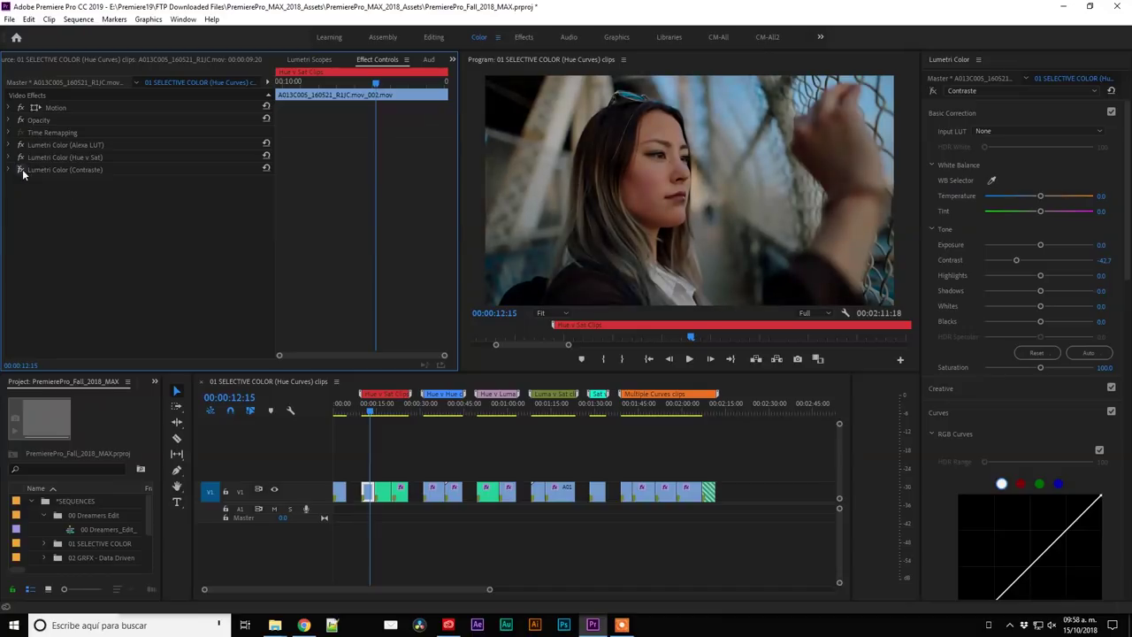
left_click(21, 170)
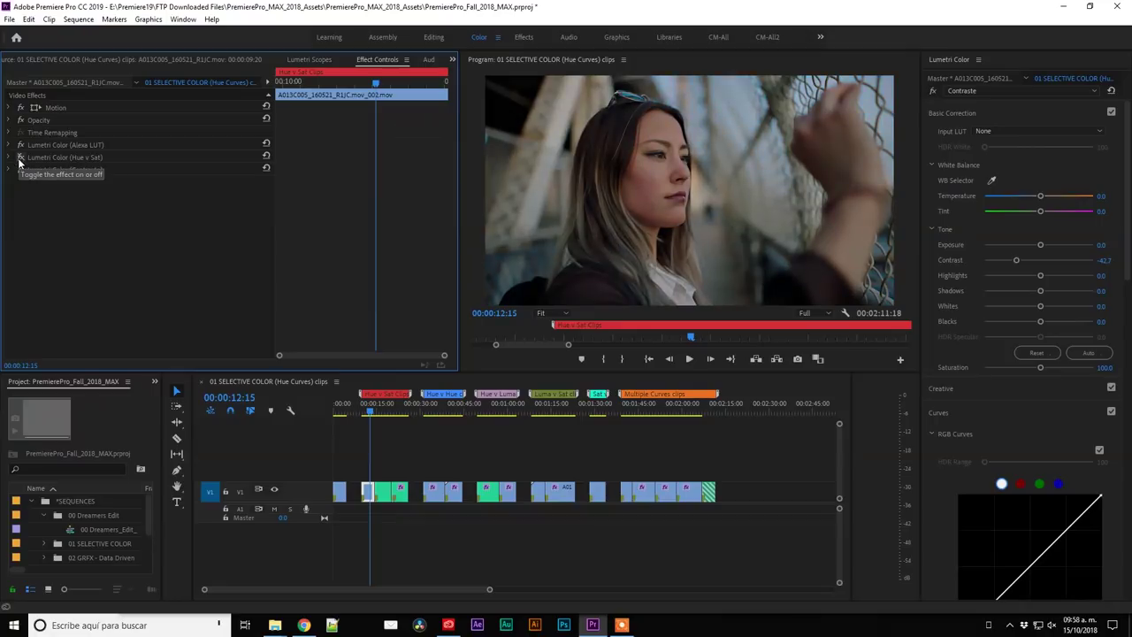
left_click(20, 158)
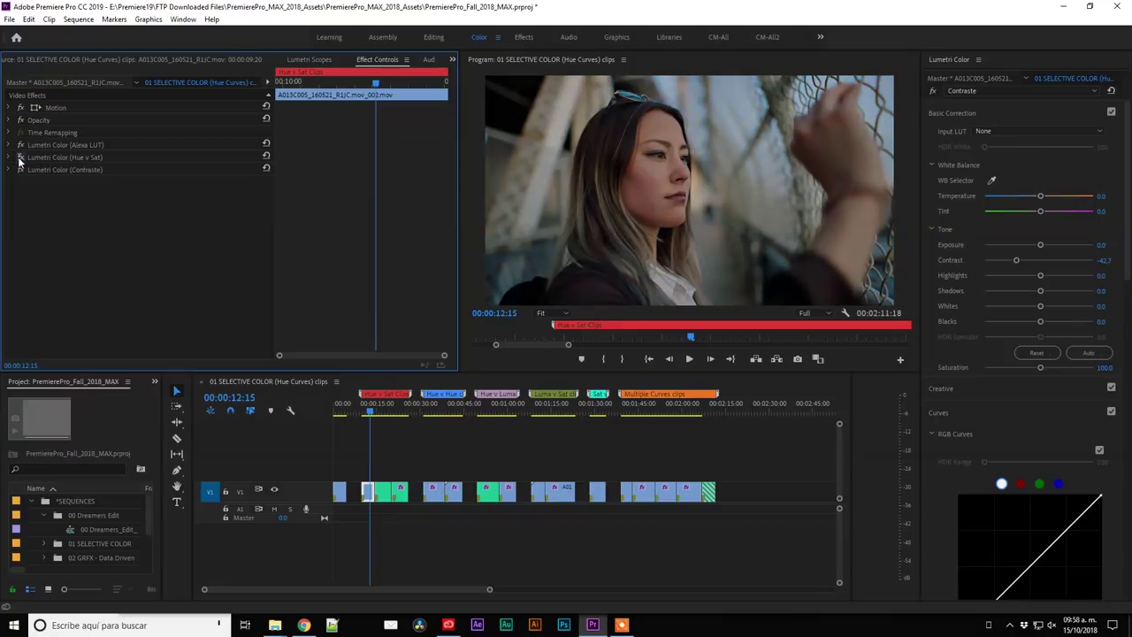
left_click(19, 145)
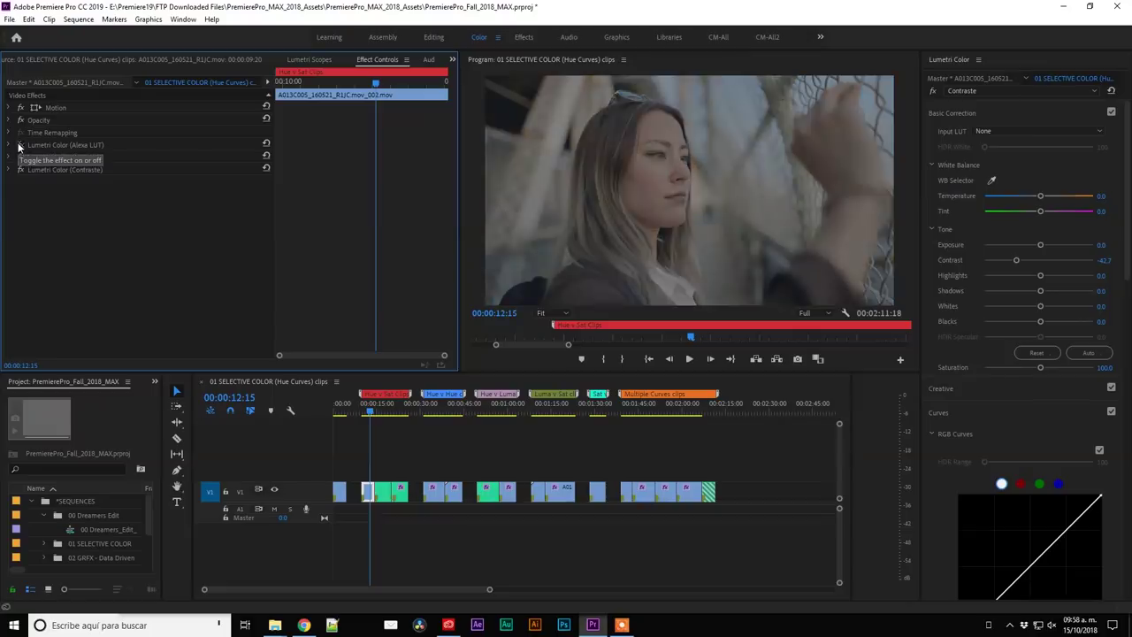
left_click(20, 145)
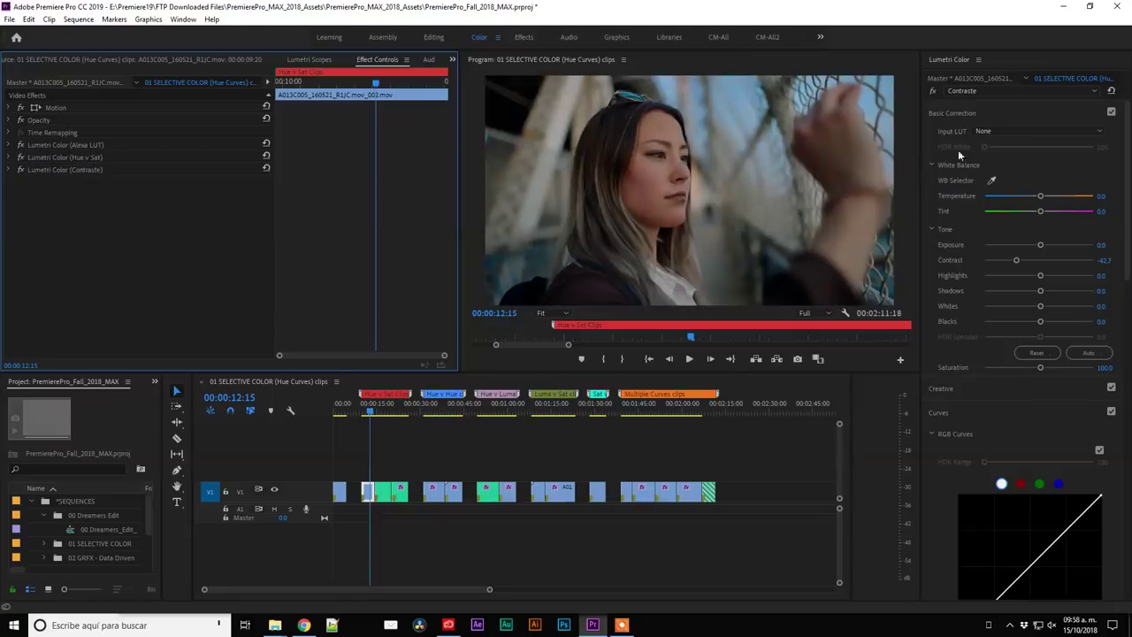
left_click(934, 92)
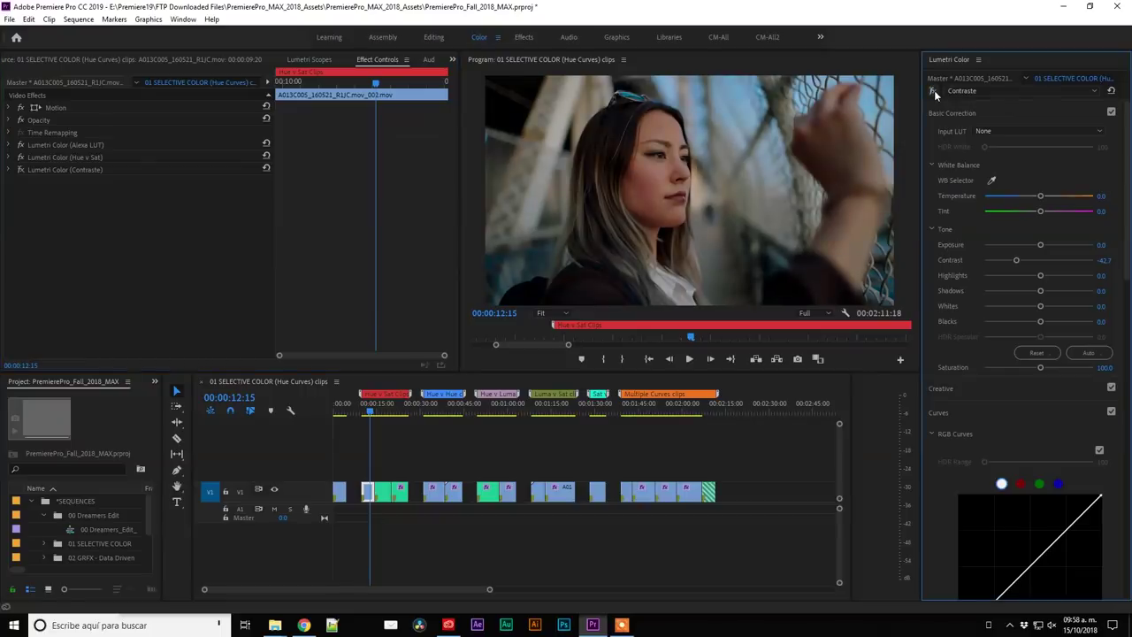
left_click(934, 90)
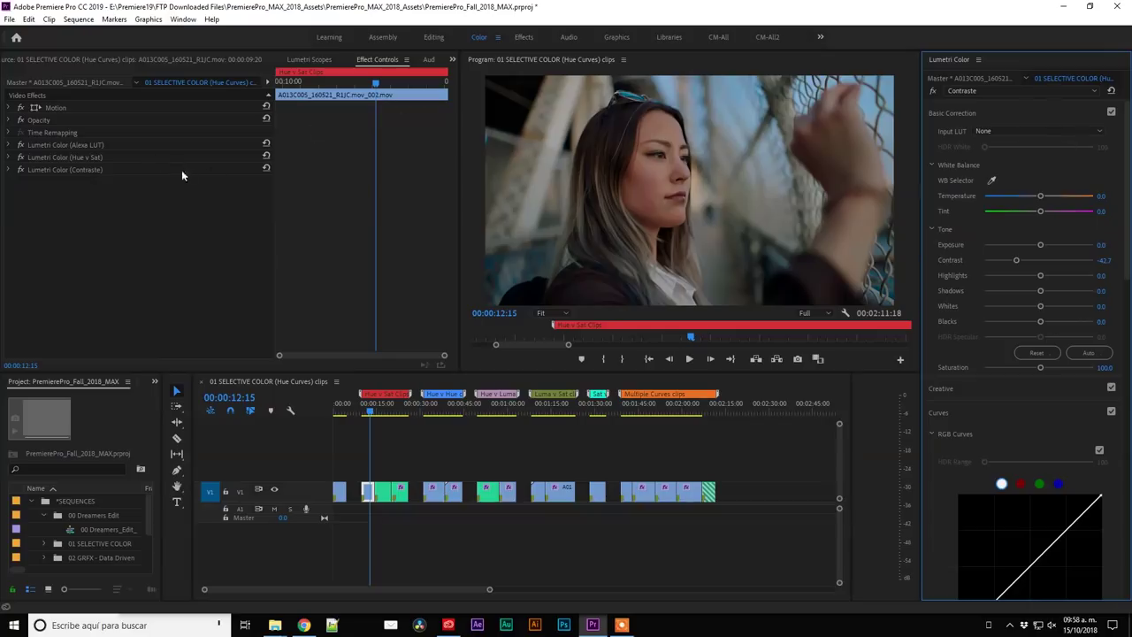
left_click(934, 90)
left_click(934, 89)
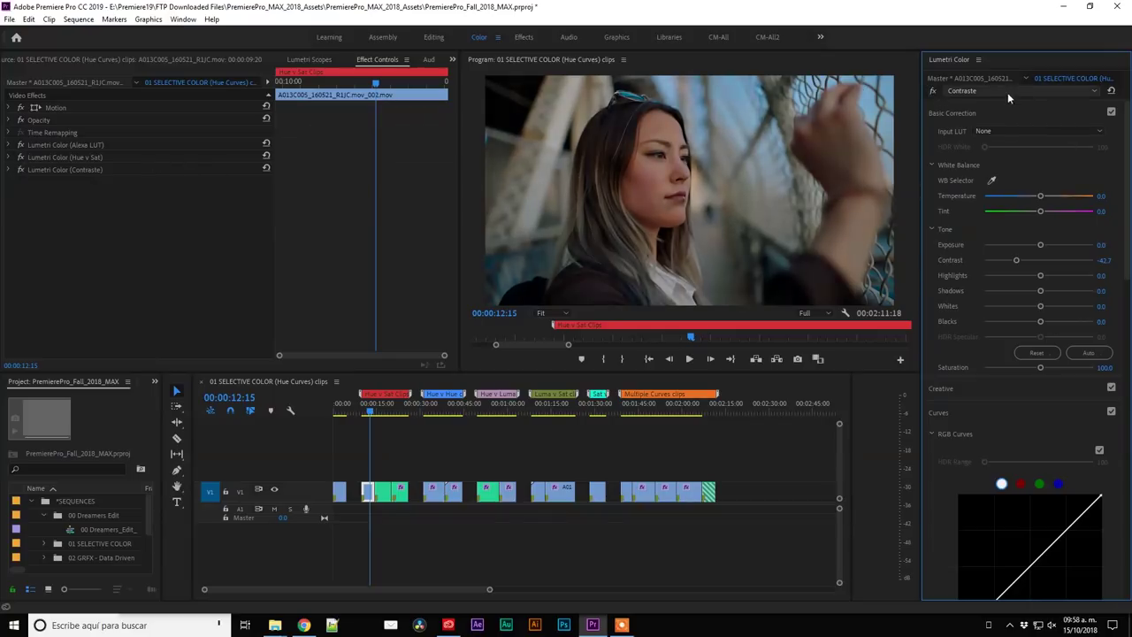
left_click(1008, 92)
left_click(990, 102)
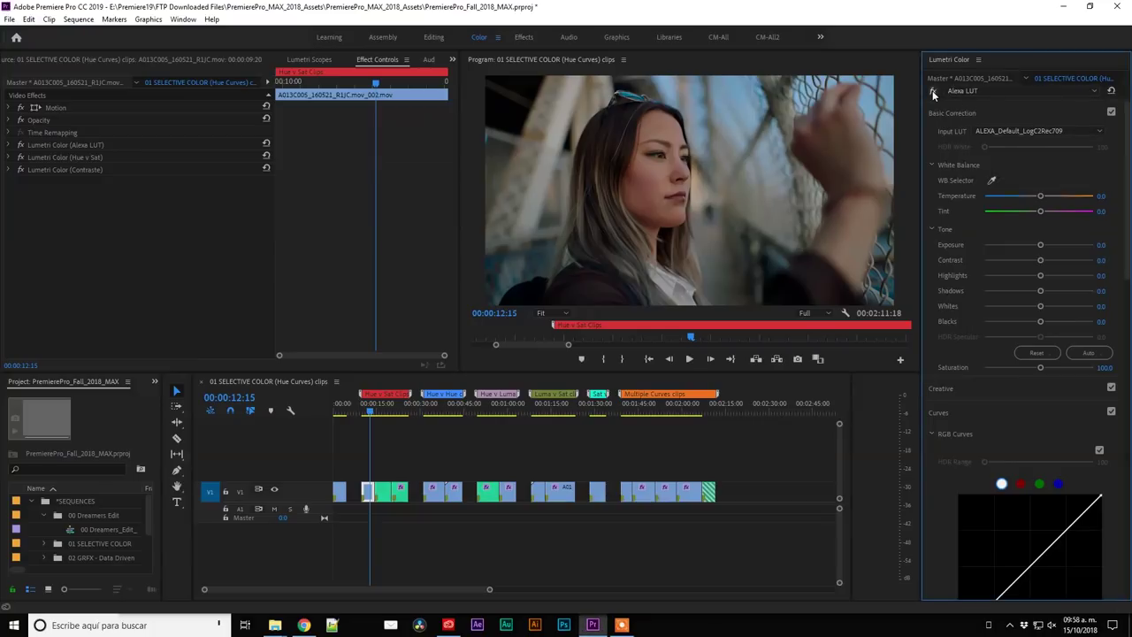
left_click(932, 90)
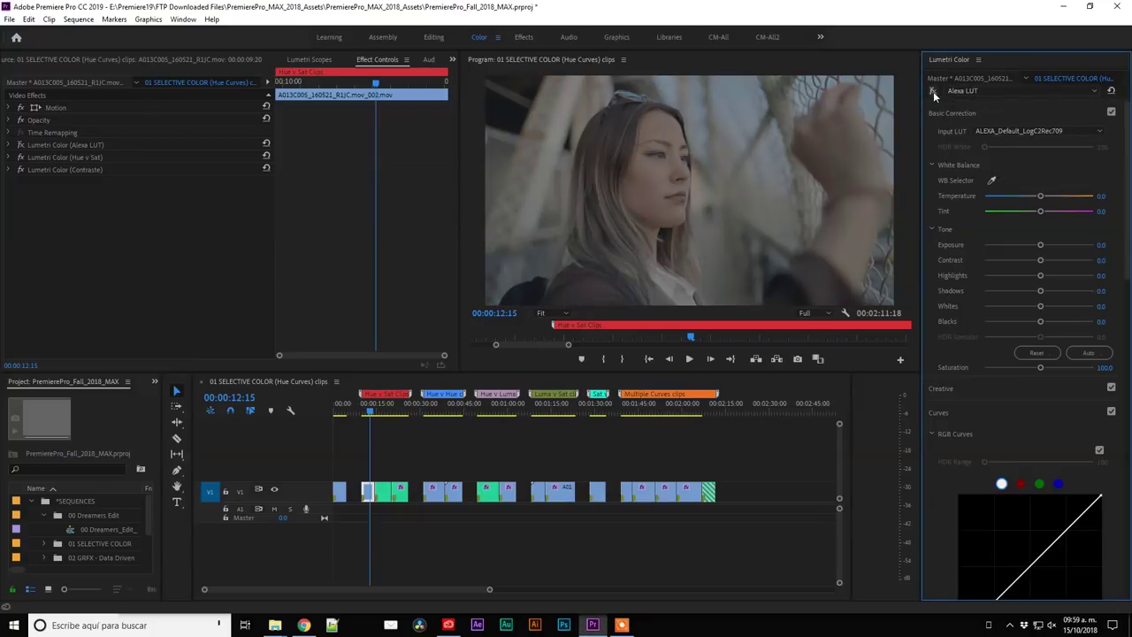
left_click(934, 91)
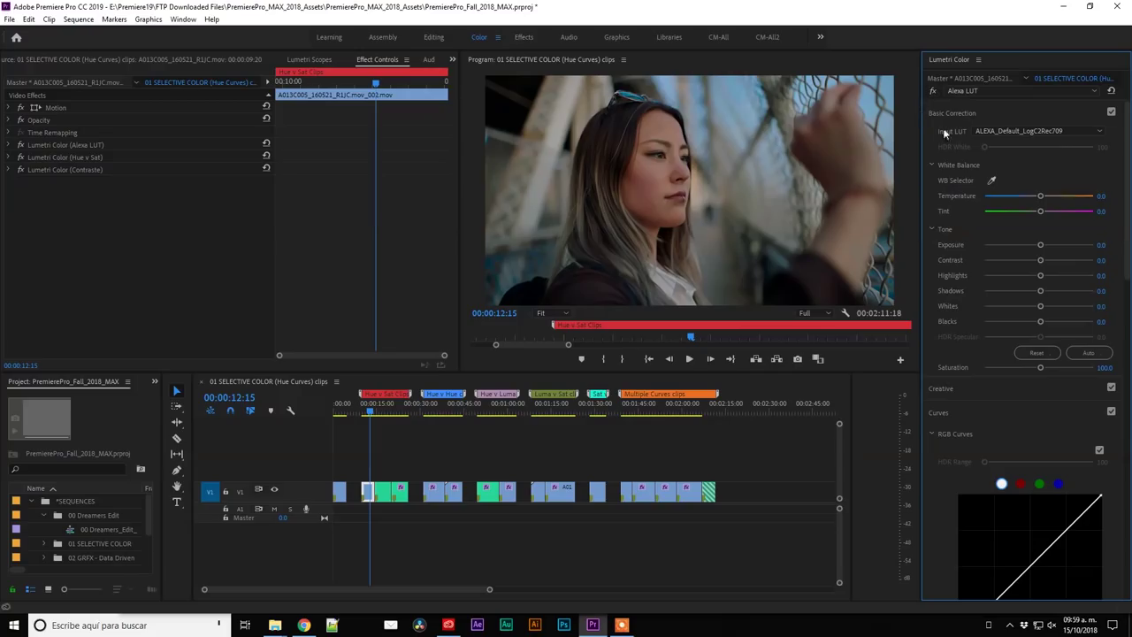
left_click(980, 92)
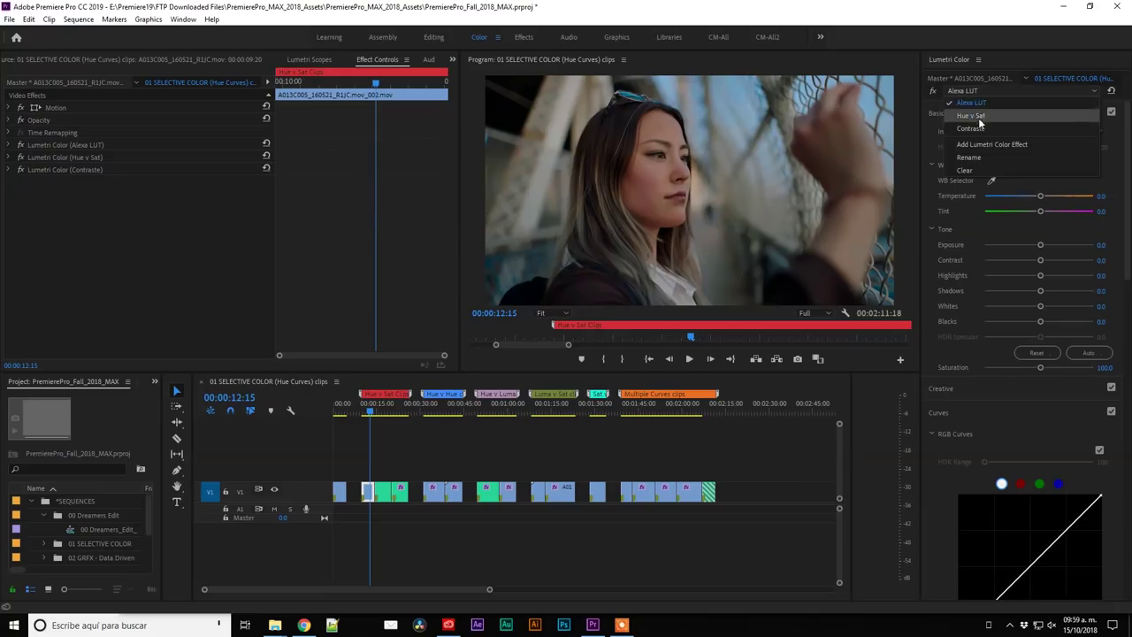
left_click(971, 222)
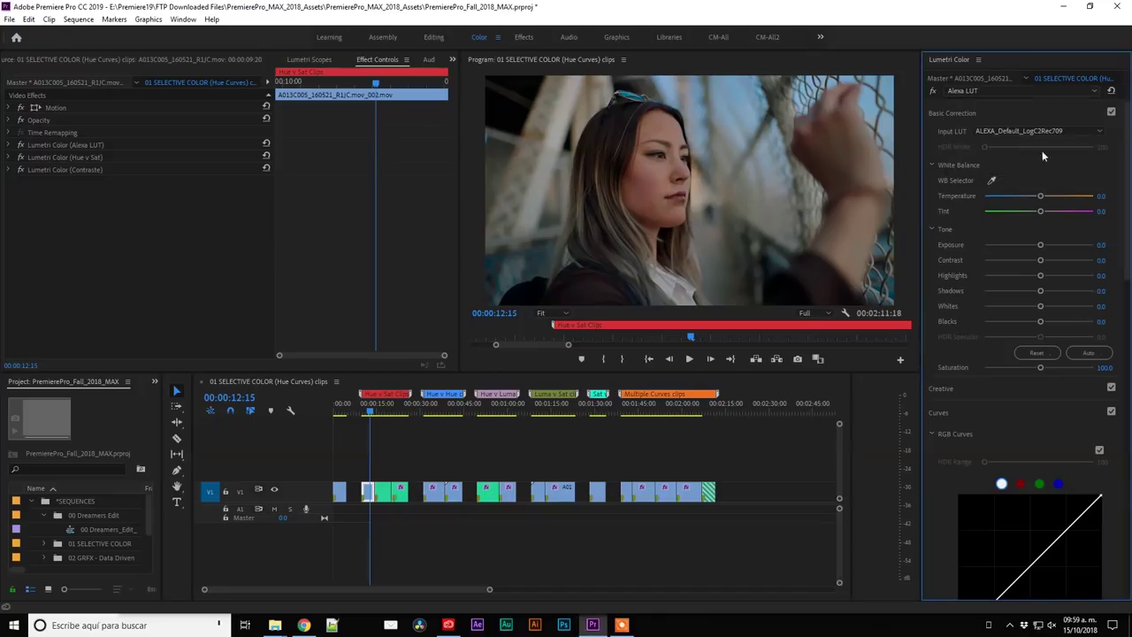
left_click(437, 408)
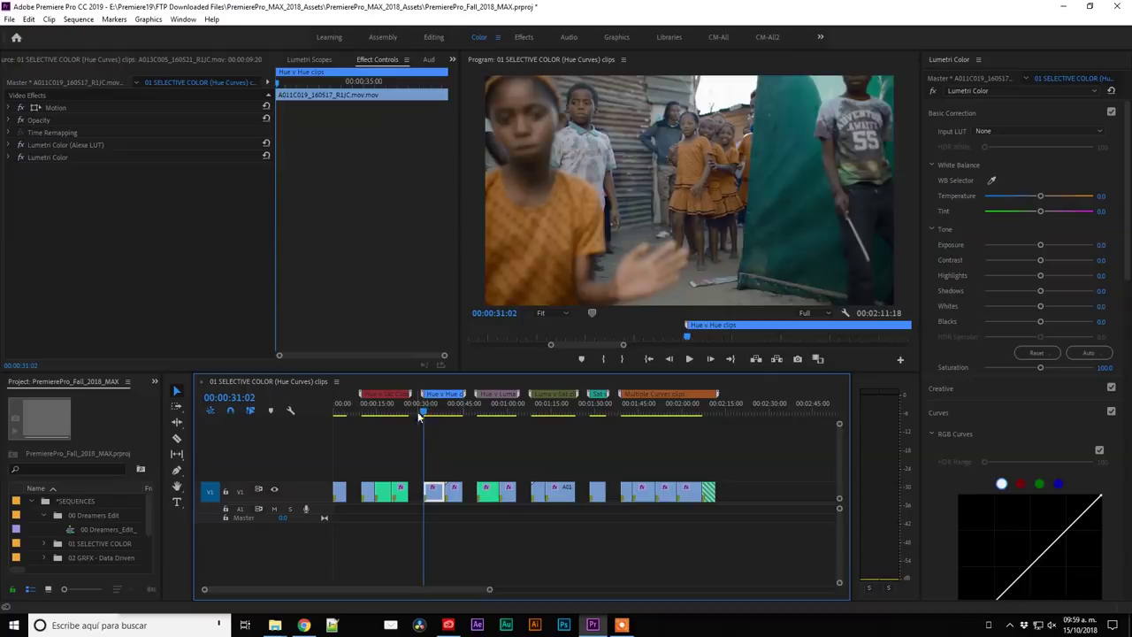
- Scrub the Hue v Hue clip to the dancers' dresses and raise, then lower, the Hue vs Hue point
left_click(430, 411)
left_click_drag(431, 413, 432, 413)
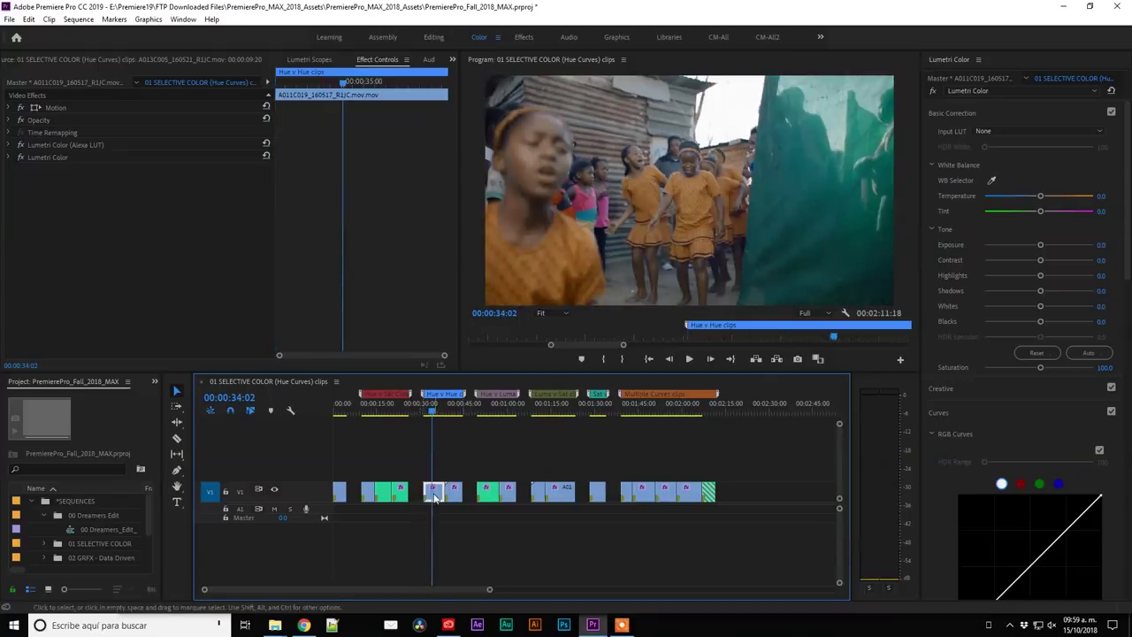
scroll(1034, 439, "down", 3)
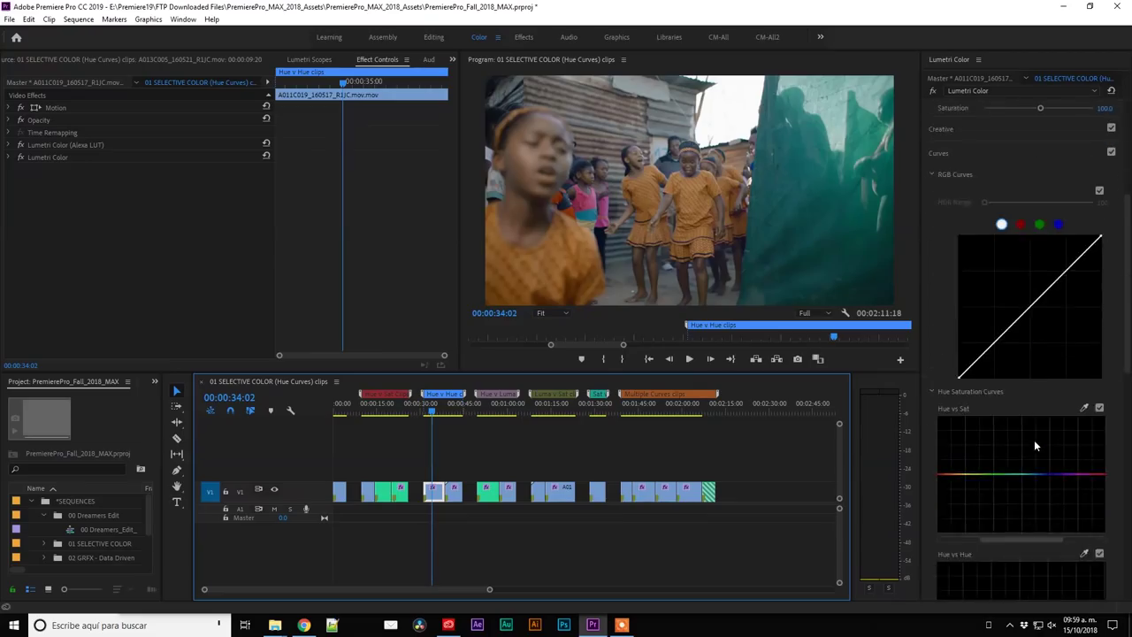
scroll(1034, 439, "down", 3)
scroll(1034, 440, "down", 3)
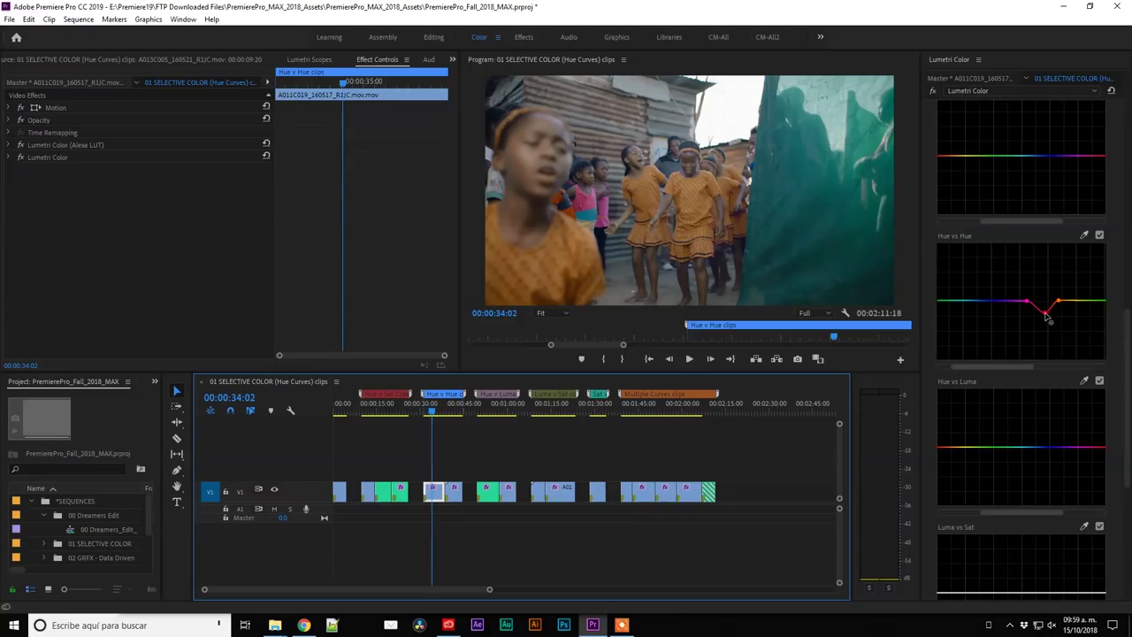
left_click_drag(1047, 316, 1044, 290)
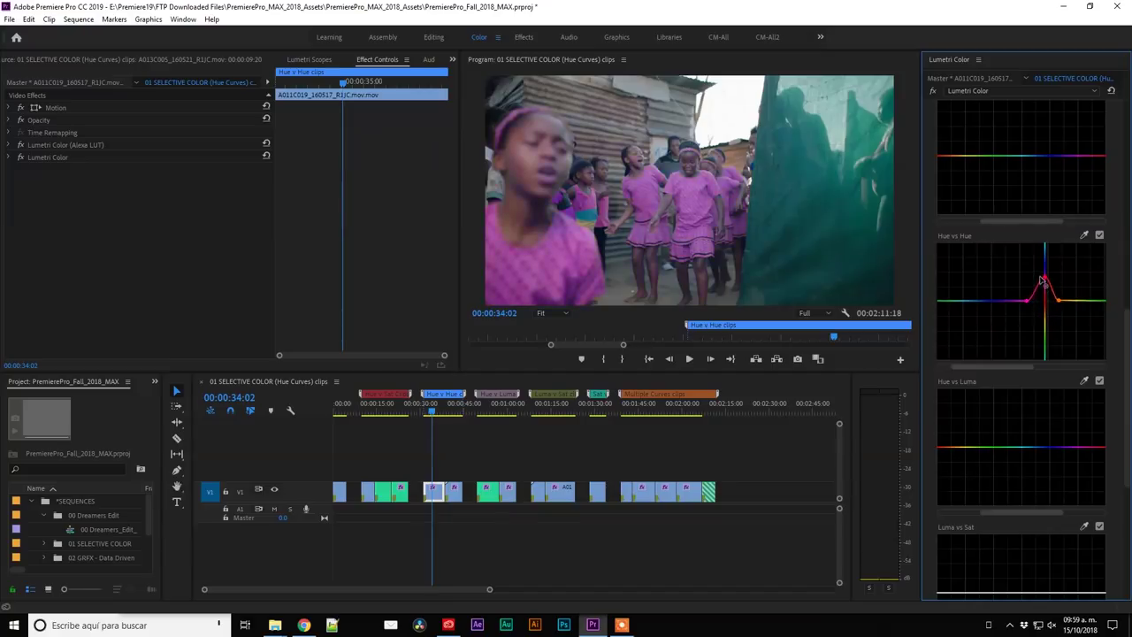
left_click_drag(1044, 290, 1044, 316)
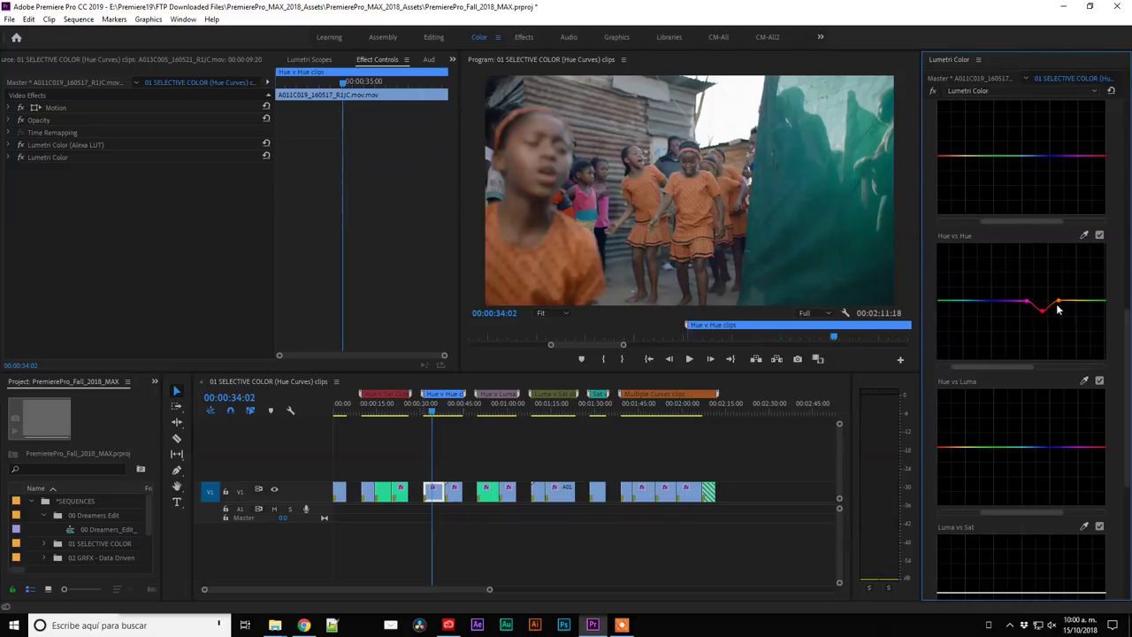
- Pull the Hue vs Hue dip up into a peak to turn the orange dresses pink, then view them ungraded
left_click_drag(1042, 310, 1048, 302)
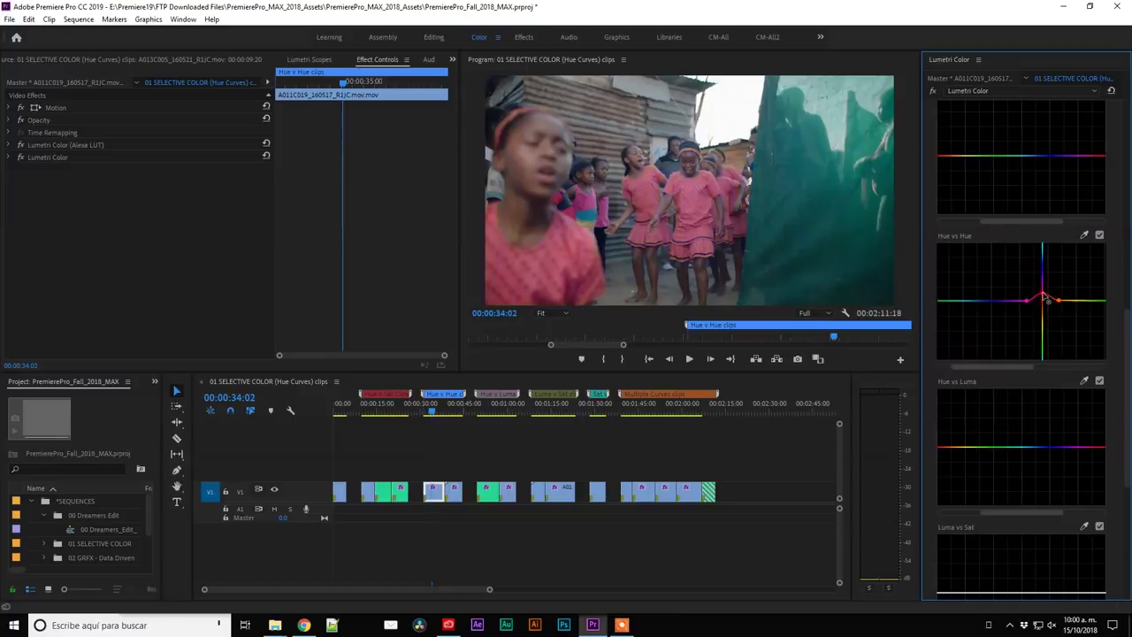
left_click_drag(1048, 301, 1043, 290)
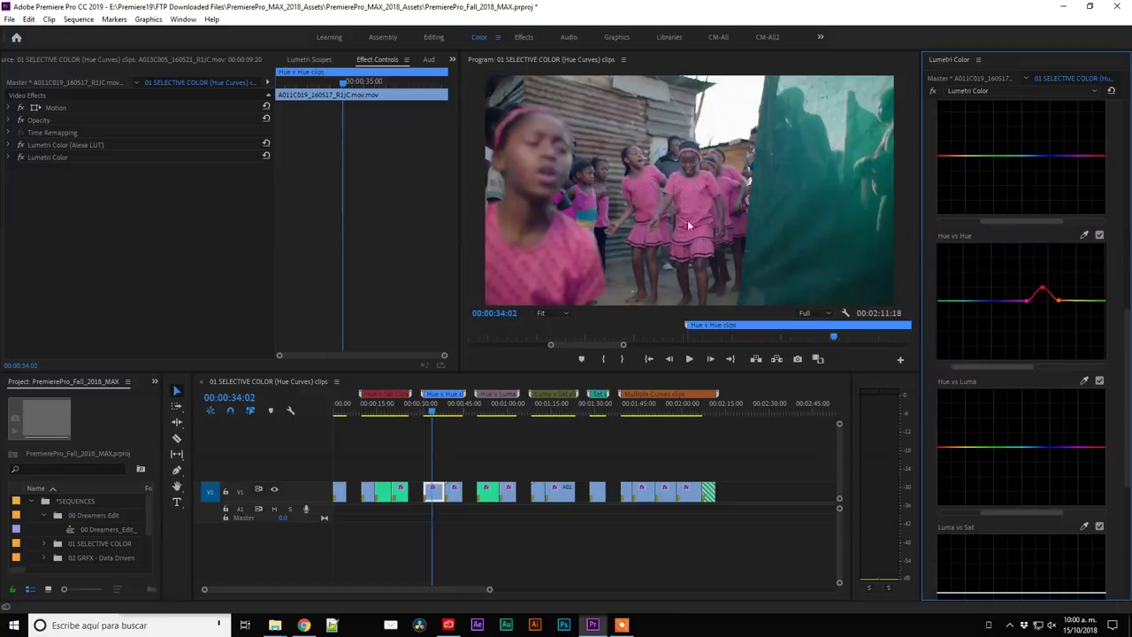
left_click_drag(432, 413, 431, 413)
left_click(932, 91)
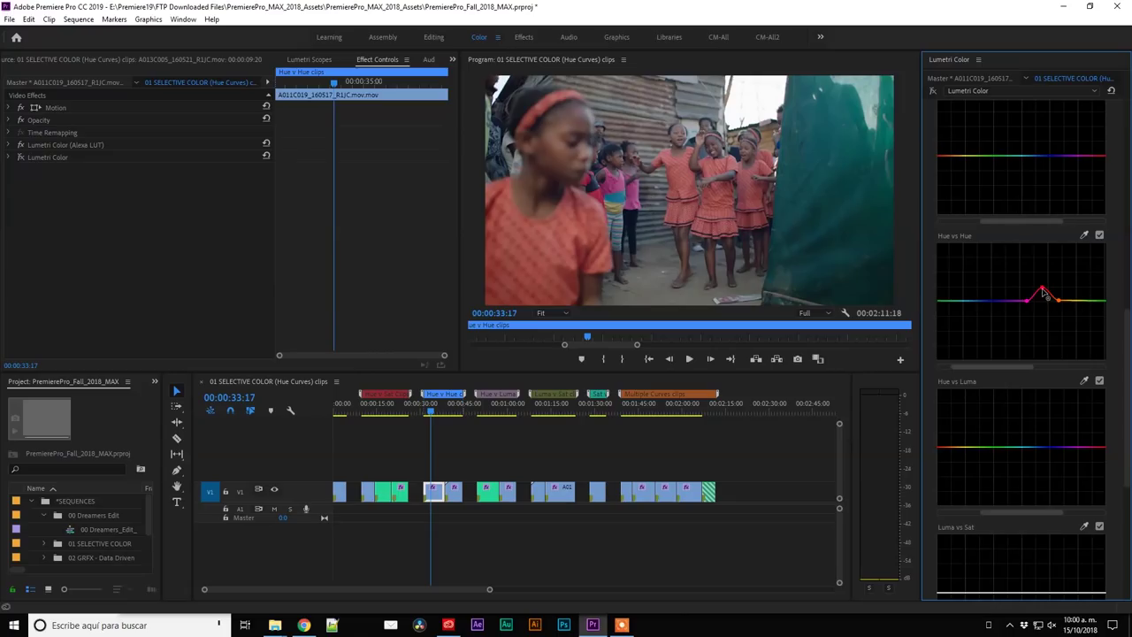
- Fine-tune the hue peak height, briefly pushing toward magenta, then settling on pink
left_click_drag(1044, 291, 1046, 298)
left_click(932, 90)
mouse_move(1044, 296)
left_mouse_down()
mouse_move(1049, 254)
mouse_move(1048, 267)
left_mouse_up()
left_click_drag(1042, 266, 1043, 286)
- Expand Lumetri Color and select the horse riders Hue v Luma clip's curves
left_click(9, 157)
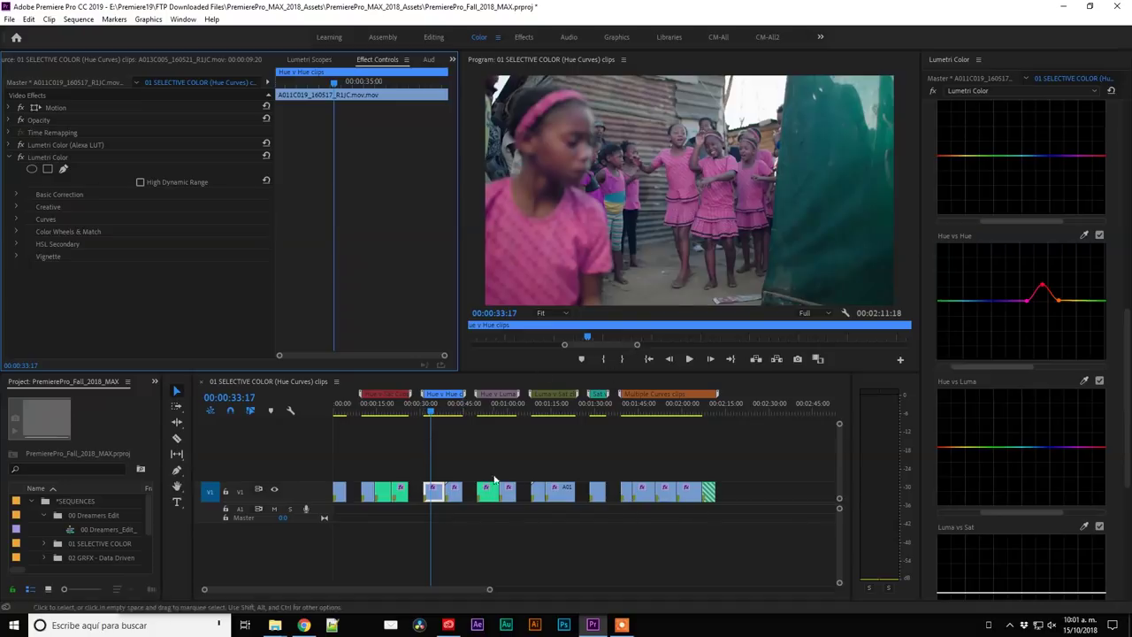
left_click(487, 411)
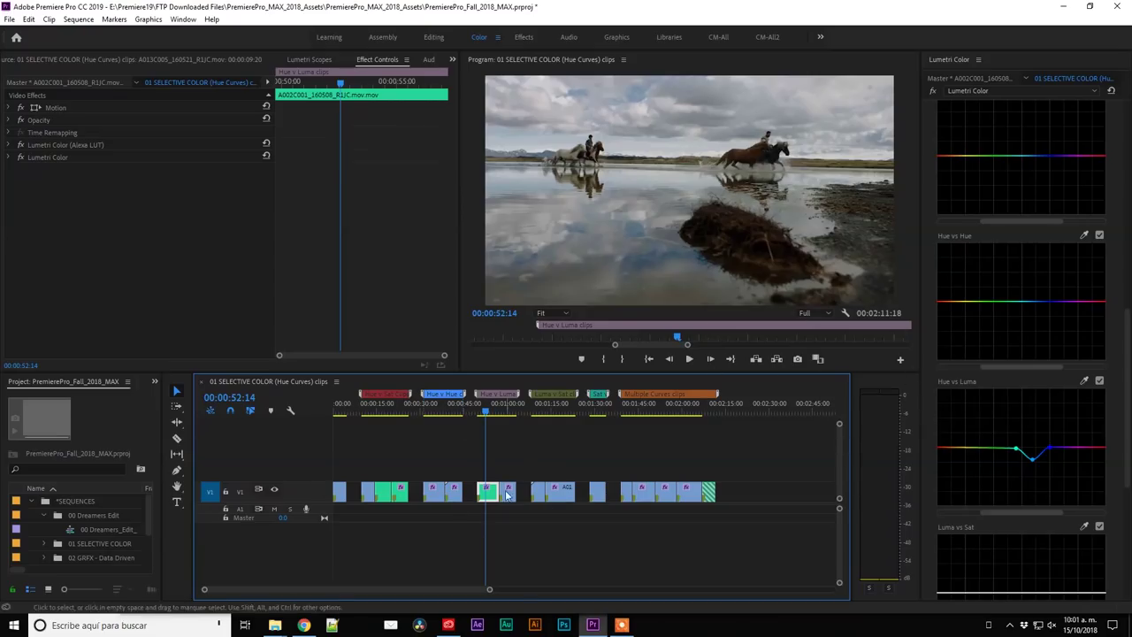
left_click(972, 379)
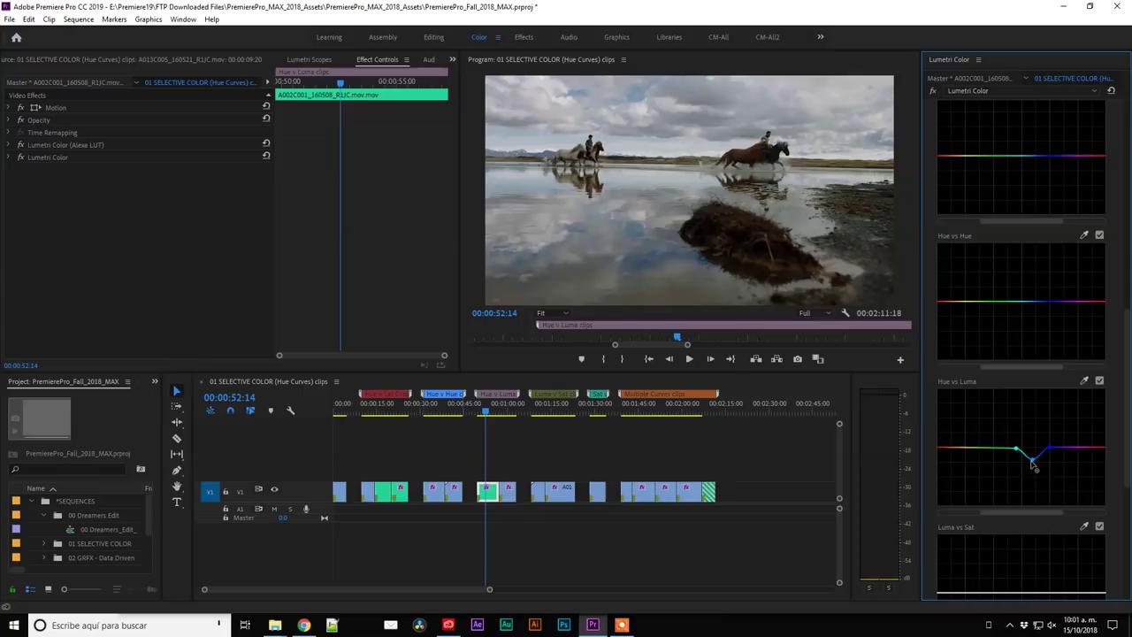
- Deepen and reshape the Hue vs Luma dip, then move to the Luma v Sat town clip
mouse_move(1035, 463)
left_mouse_down()
mouse_move(1036, 415)
mouse_move(1045, 480)
mouse_move(1047, 464)
left_mouse_up()
left_click_drag(1047, 465, 1047, 468)
mouse_move(1034, 466)
left_mouse_down()
mouse_move(1035, 449)
mouse_move(1038, 467)
left_mouse_up()
left_click(541, 413)
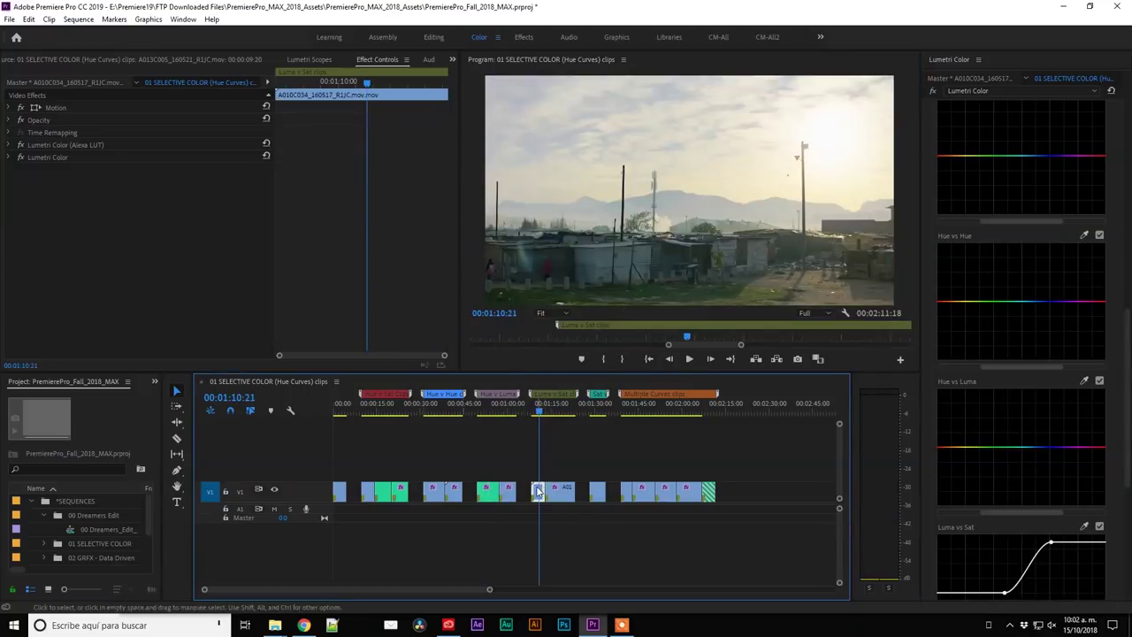
- Compare the hillside town clip with its color grade bypassed and restored, twice
scroll(1022, 354, "down", 3)
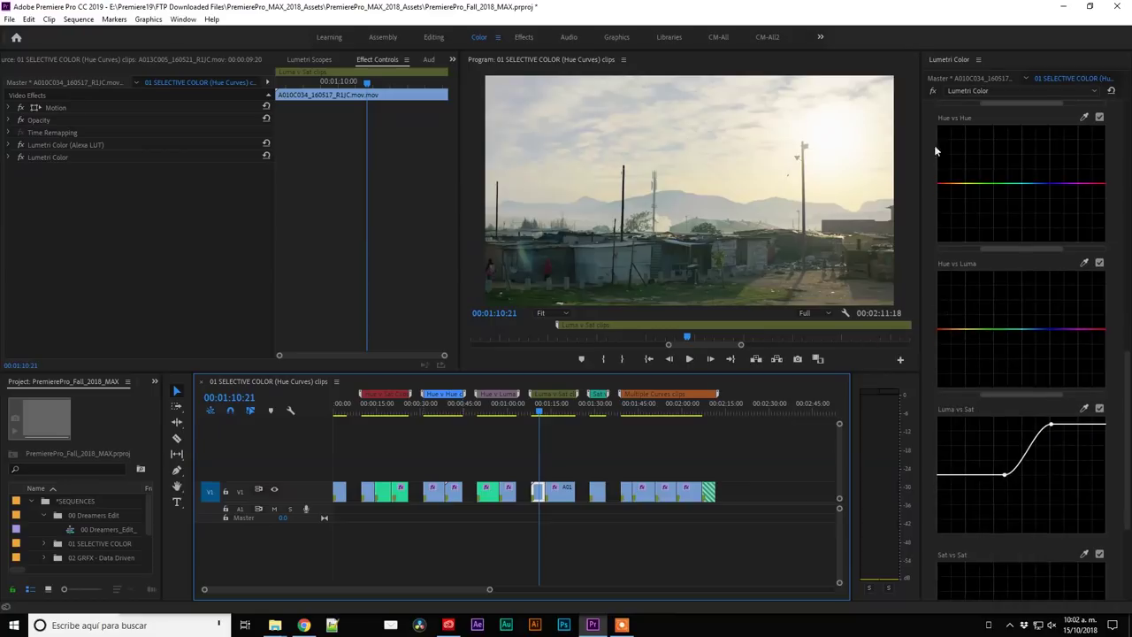
left_click(934, 90)
left_click(933, 89)
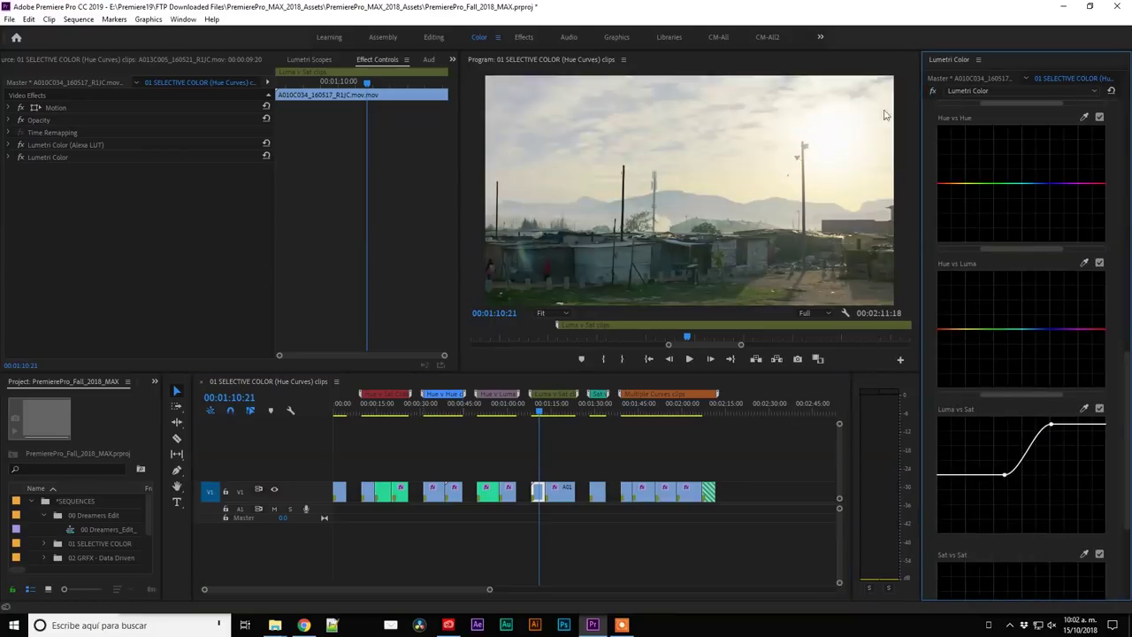
left_click(932, 91)
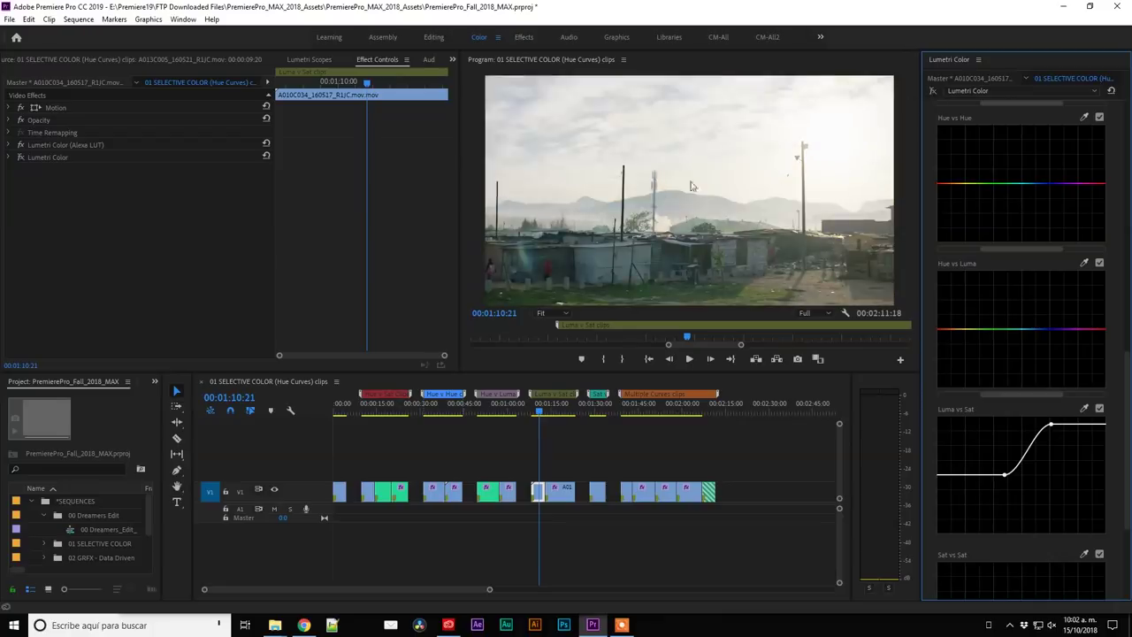
left_click(932, 91)
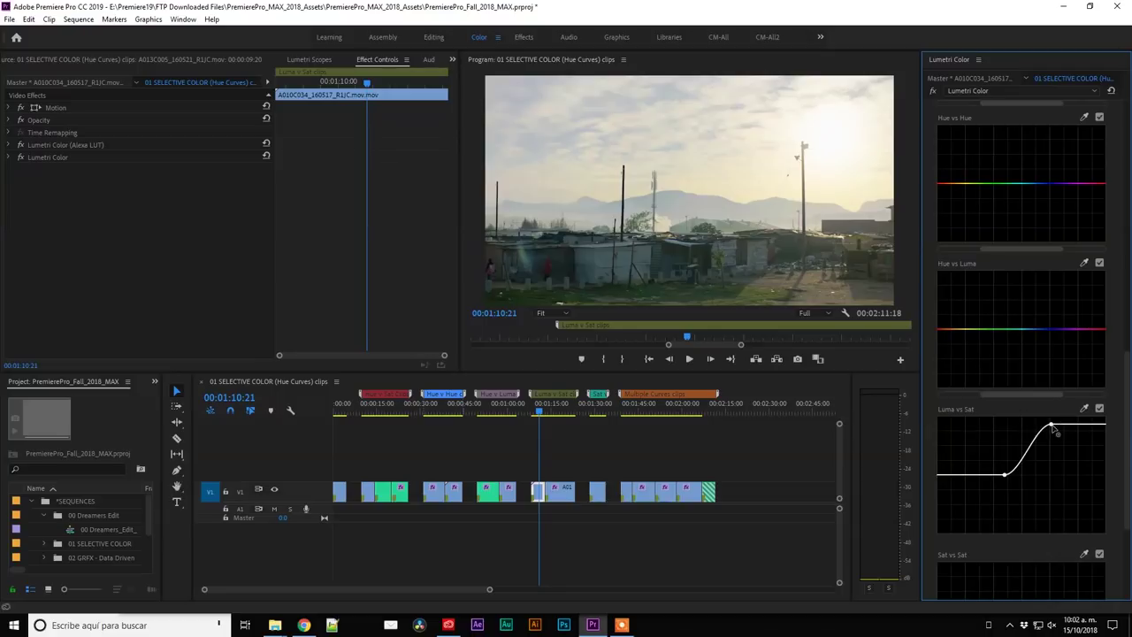
- Pull the Luma vs Sat curve's top point down to reduce saturation, then go to the Sat v Sat clip
mouse_move(1051, 426)
left_mouse_down()
mouse_move(1060, 461)
mouse_move(1053, 418)
left_mouse_up()
mouse_move(1051, 420)
left_mouse_down()
mouse_move(1050, 517)
mouse_move(1063, 429)
left_mouse_up()
left_click(598, 409)
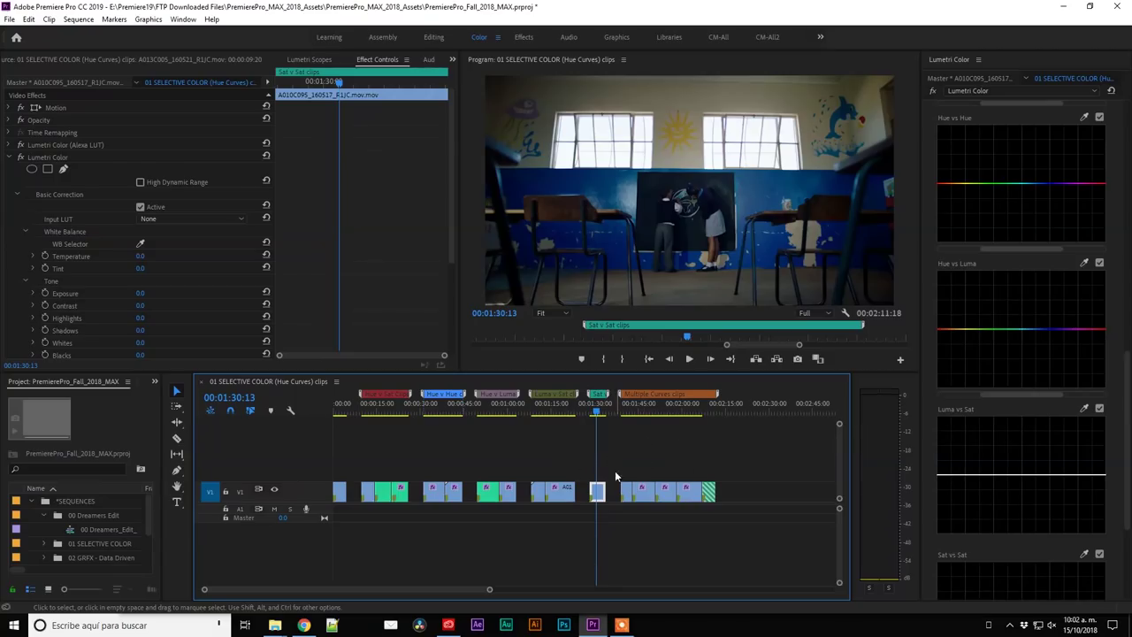
- Drag the classroom clip's Sat vs Sat left point down to desaturate, then back up again
scroll(982, 532, "down", 2)
scroll(982, 532, "down", 2)
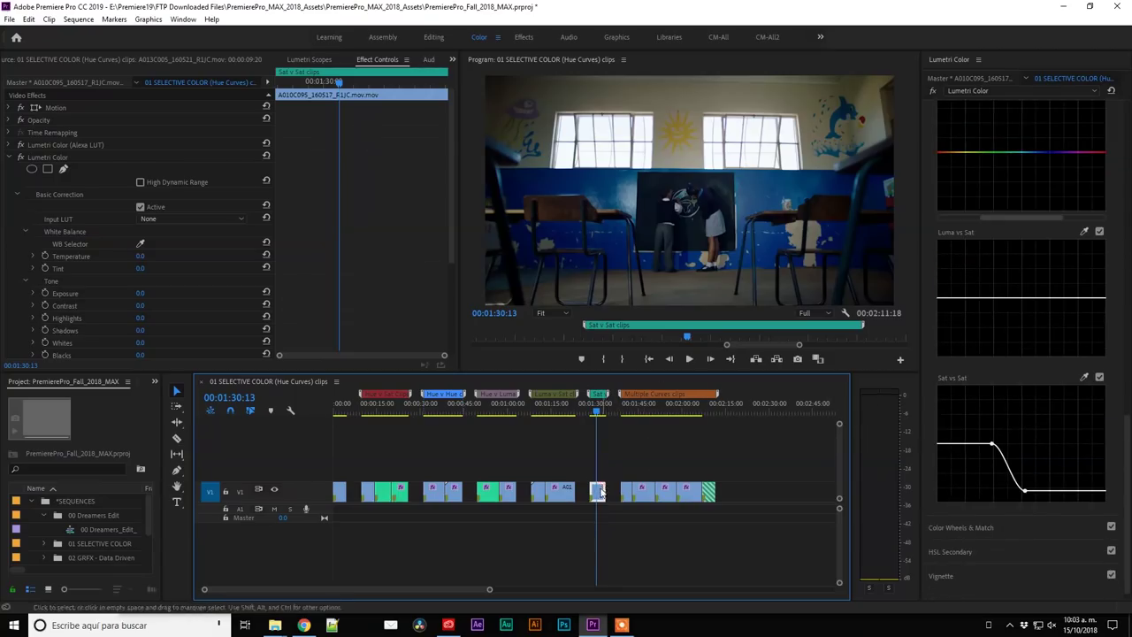
left_click(933, 91)
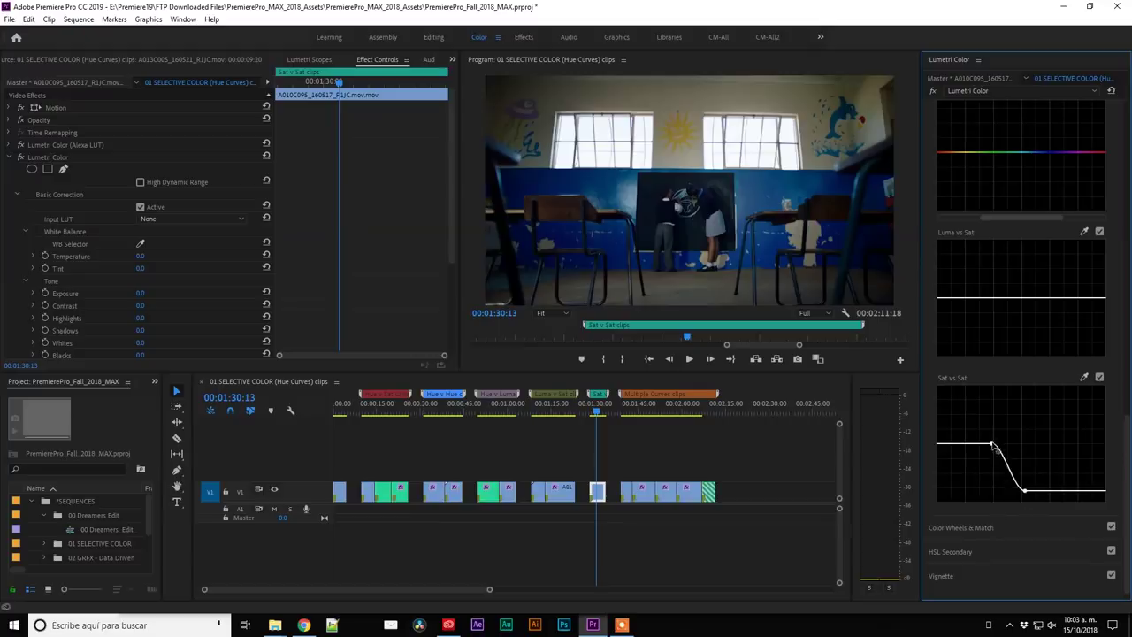
mouse_move(993, 445)
left_mouse_down()
mouse_move(998, 502)
mouse_move(992, 404)
mouse_move(999, 456)
left_mouse_up()
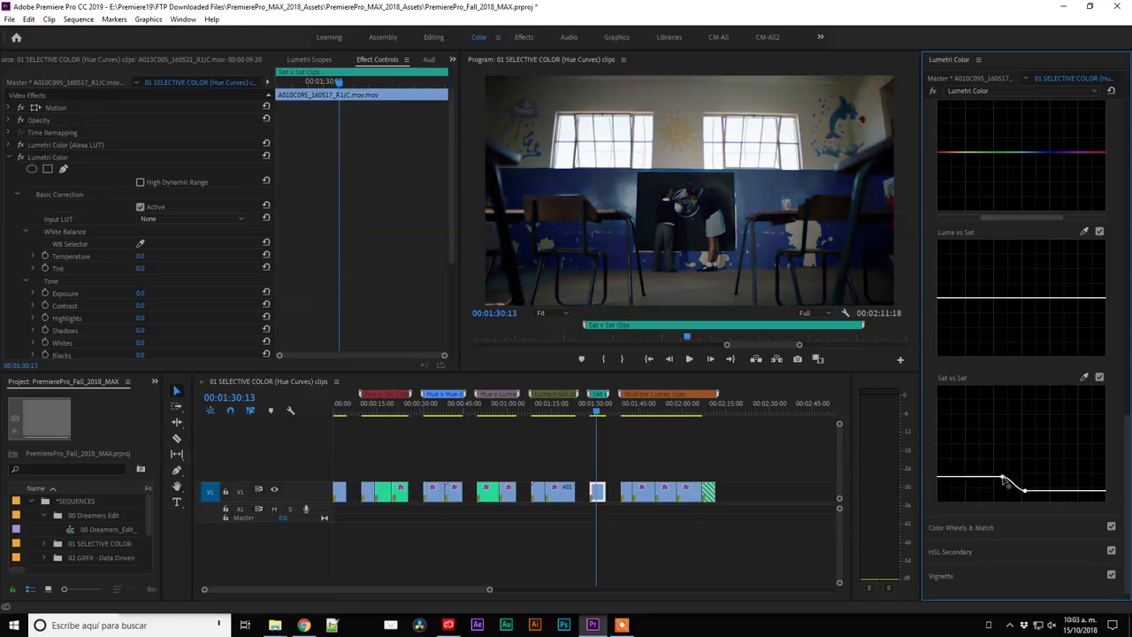
left_click_drag(1000, 455, 998, 434)
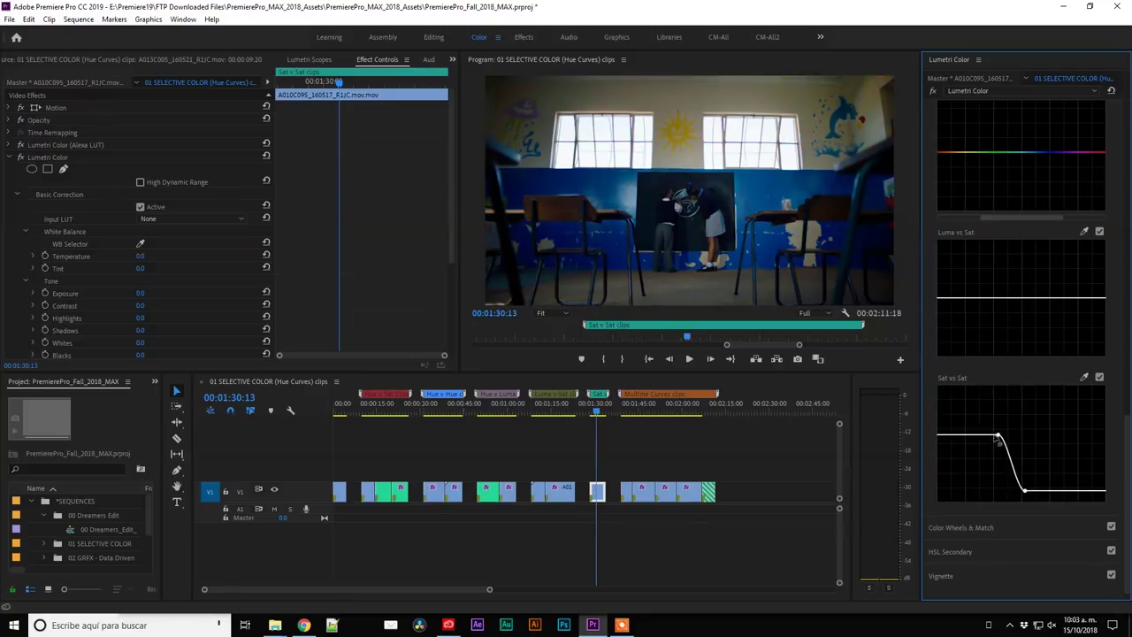
scroll(1122, 443, "up", 5)
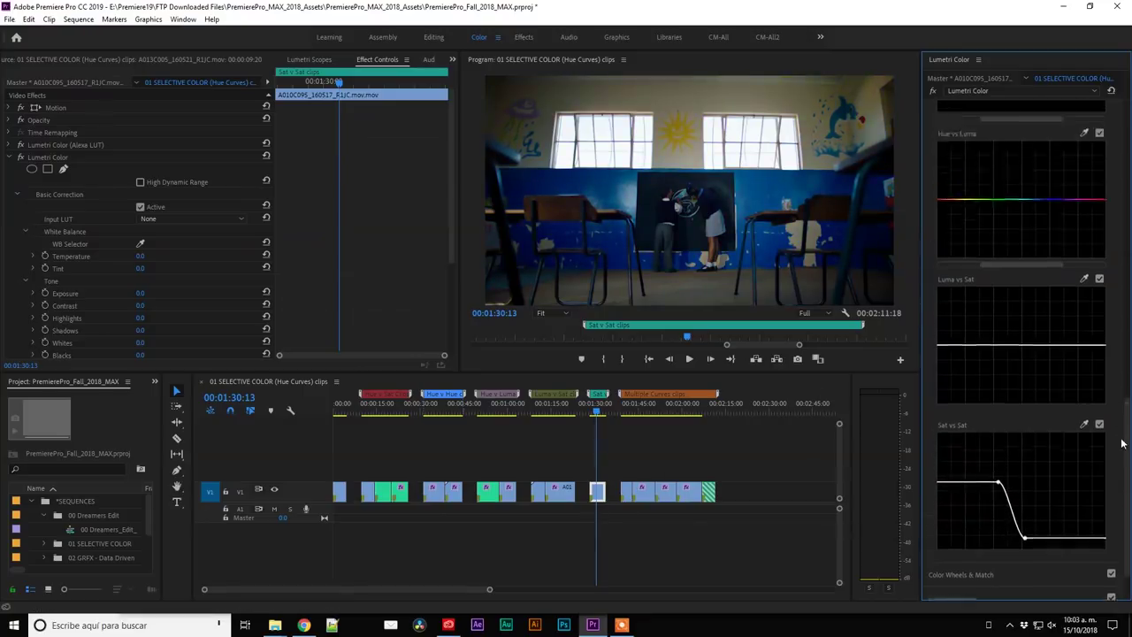
scroll(1121, 443, "up", 3)
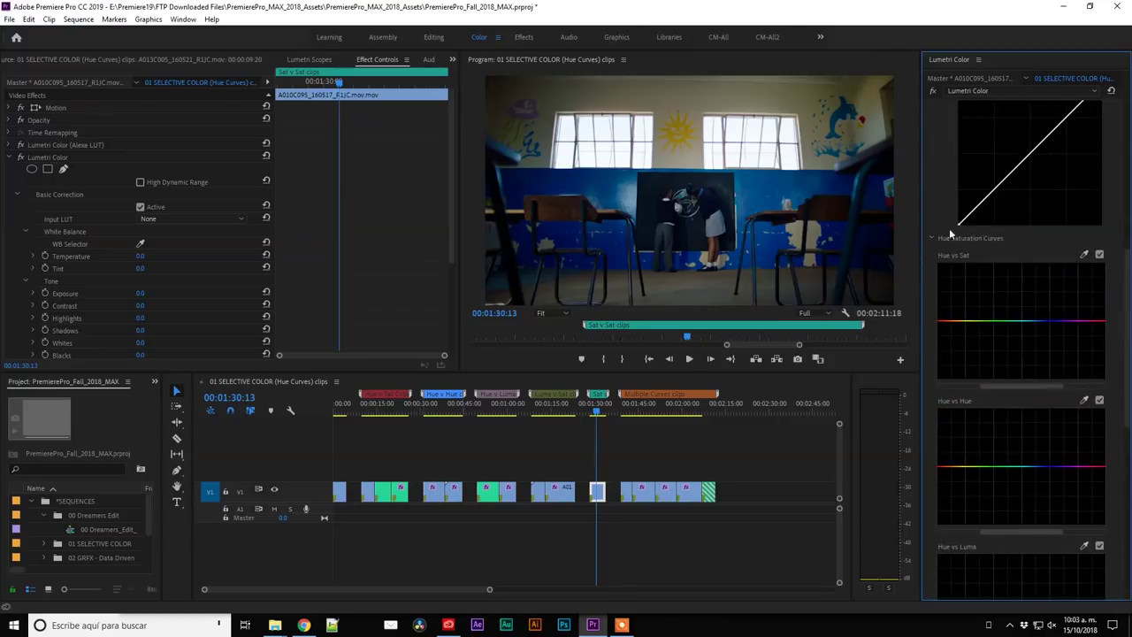
scroll(949, 229, "up", 1)
scroll(952, 197, "up", 2)
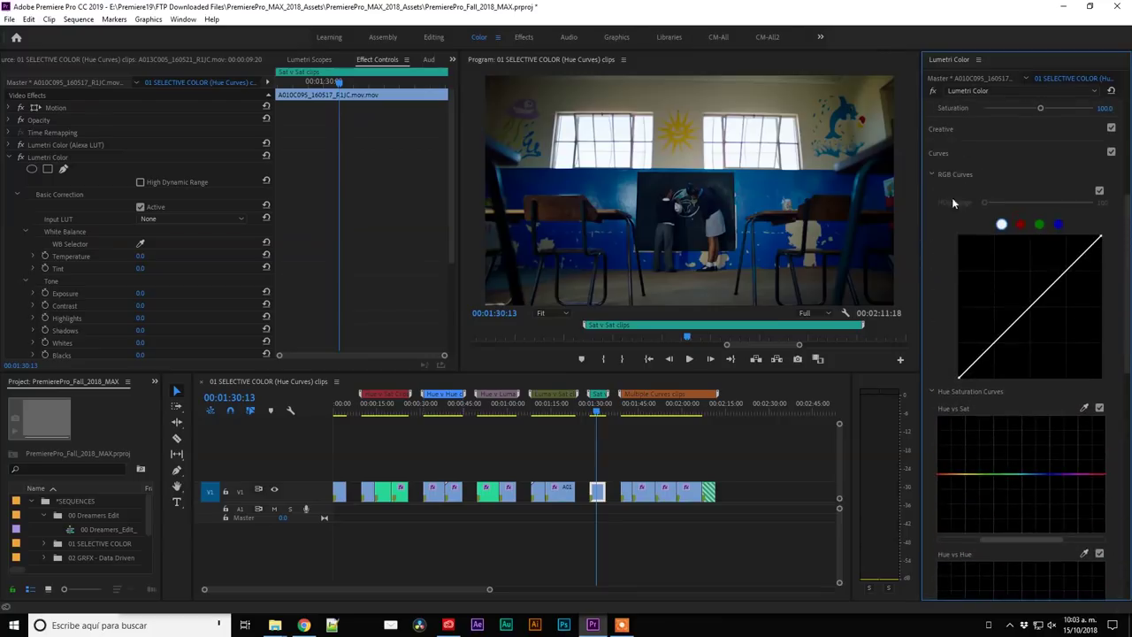
left_click(938, 153)
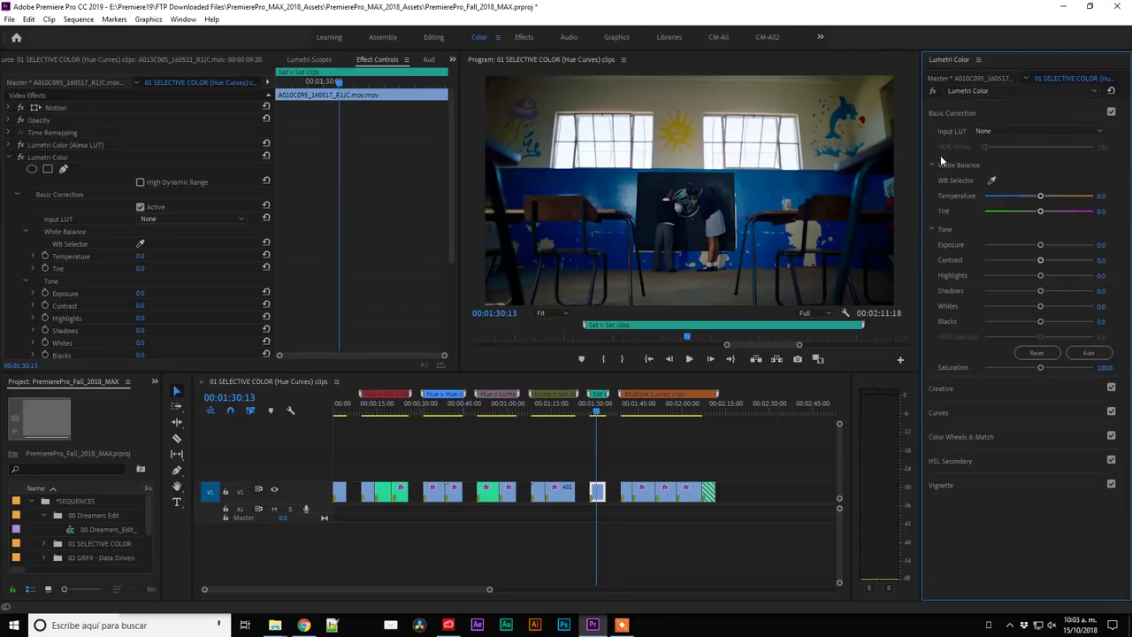
left_click(1039, 92)
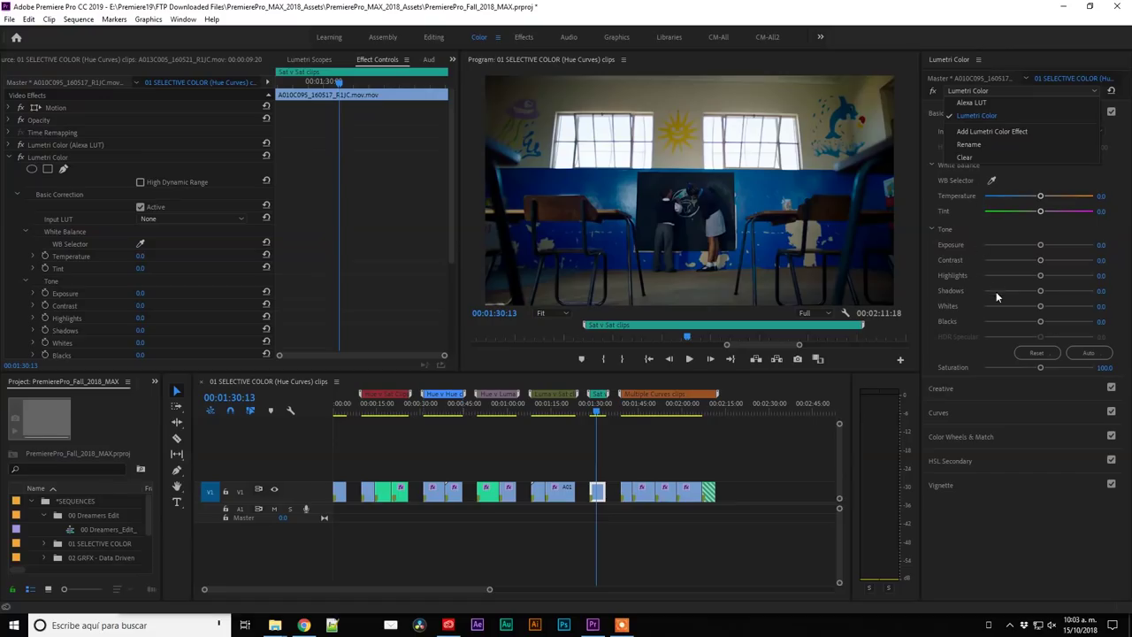
left_click(982, 520)
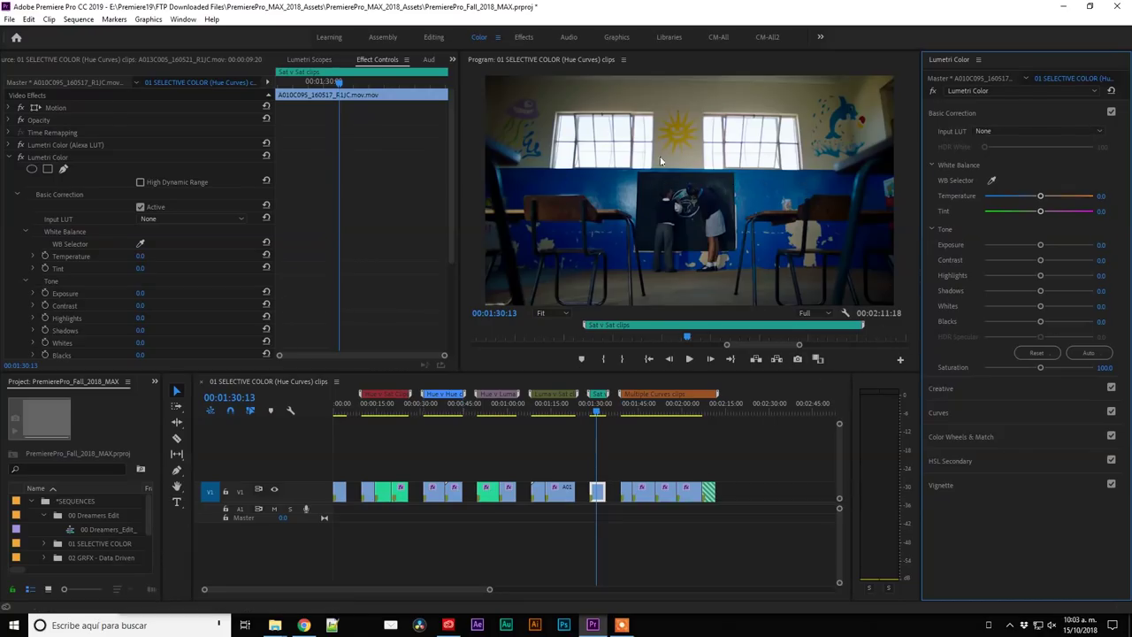
left_click(979, 59)
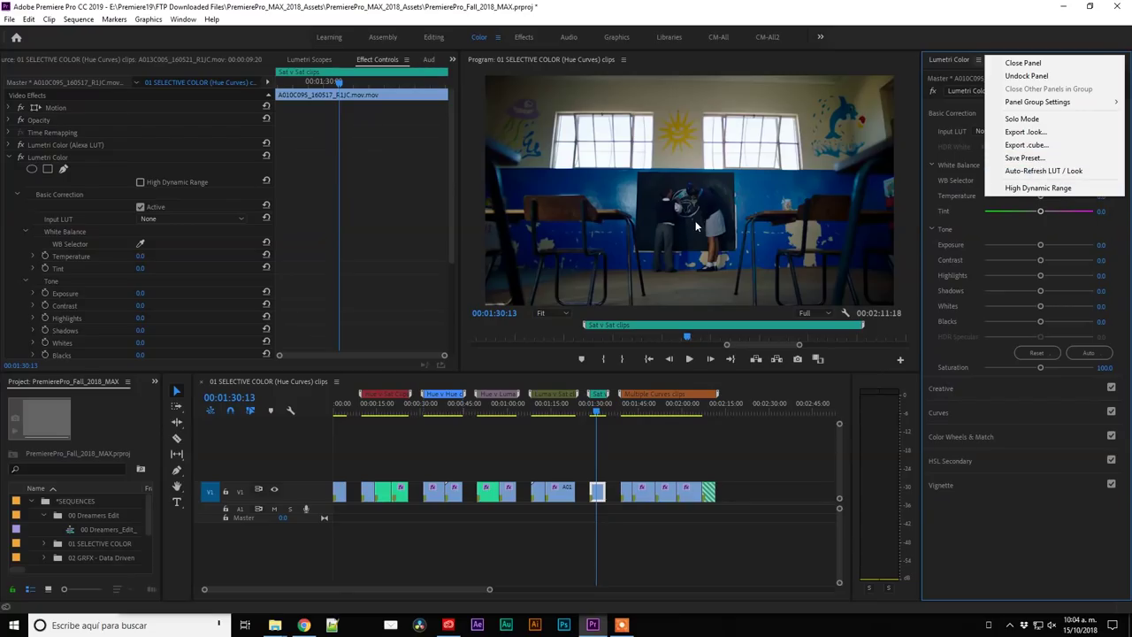
left_click(980, 521)
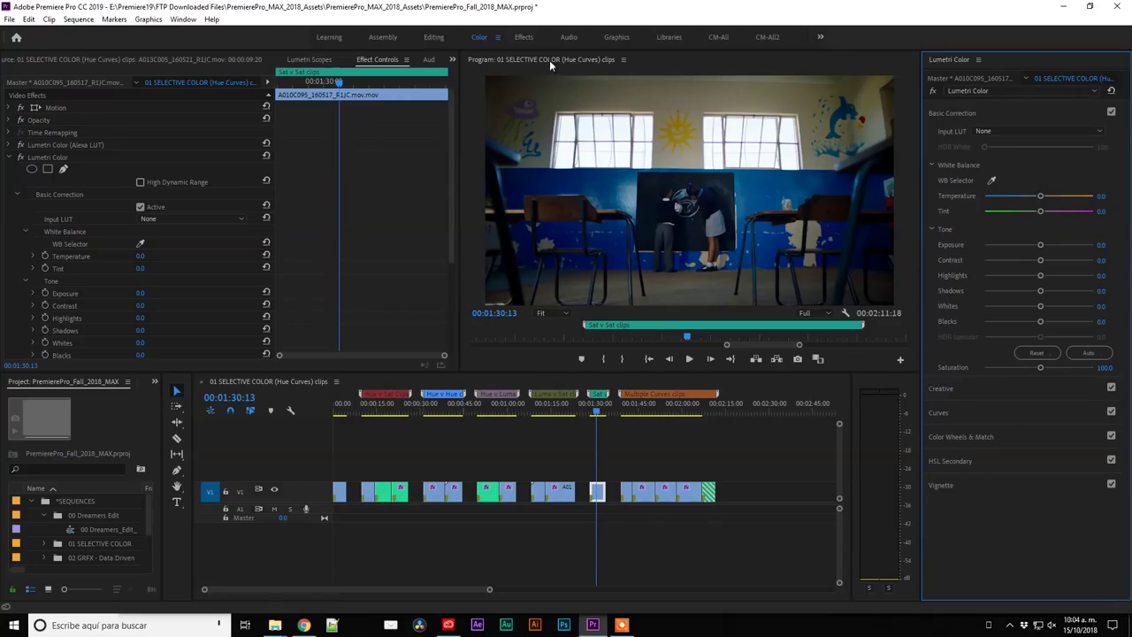
- Open 02 Data Driven MOGRTs from the 02 GRFX - Data Driven bin, then use the Graphics workspace
left_click(434, 37)
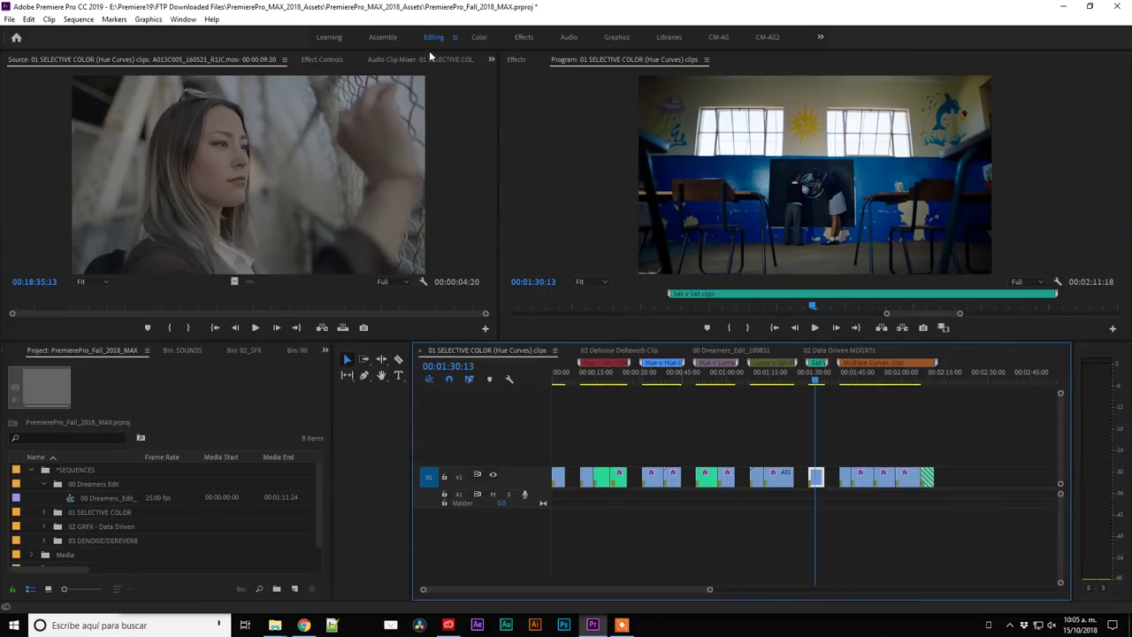
left_click(43, 526)
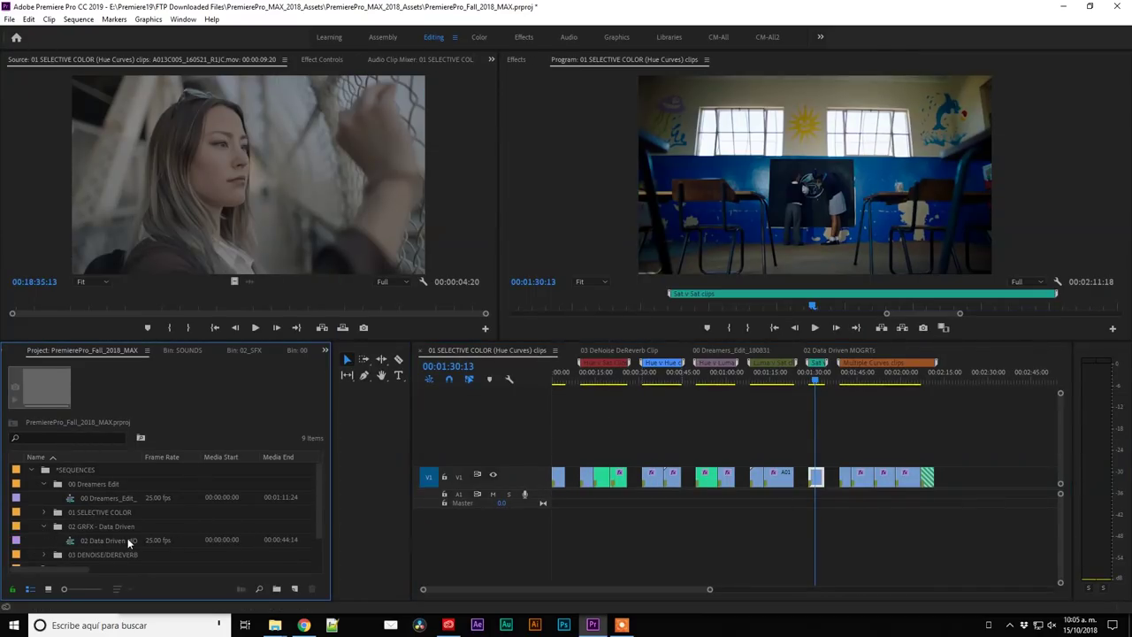
double_click(122, 540)
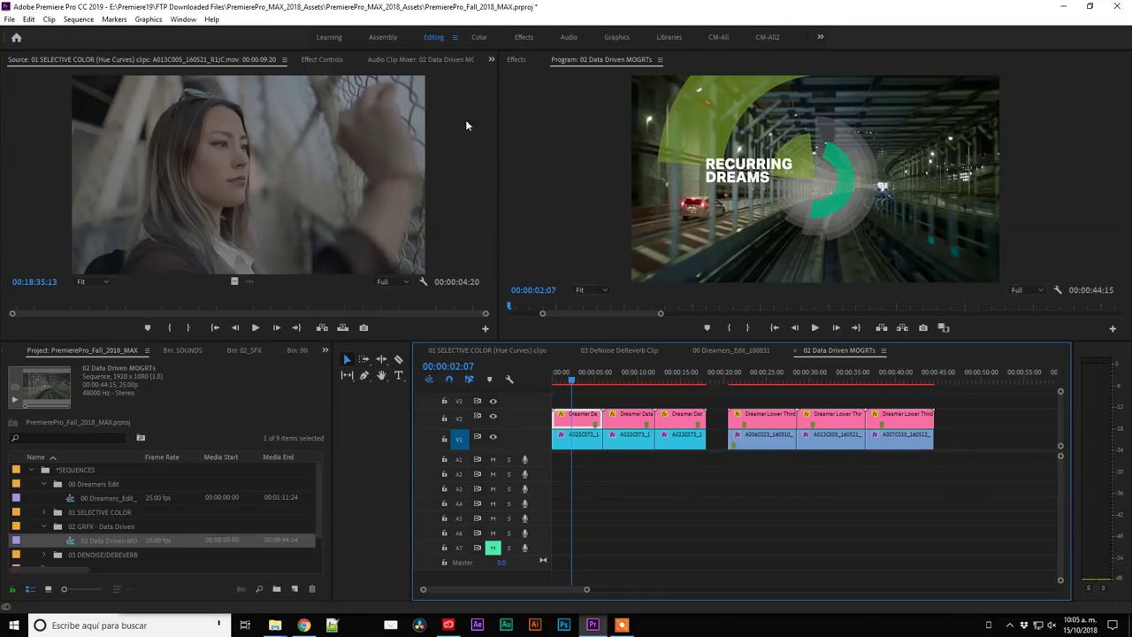
left_click(614, 37)
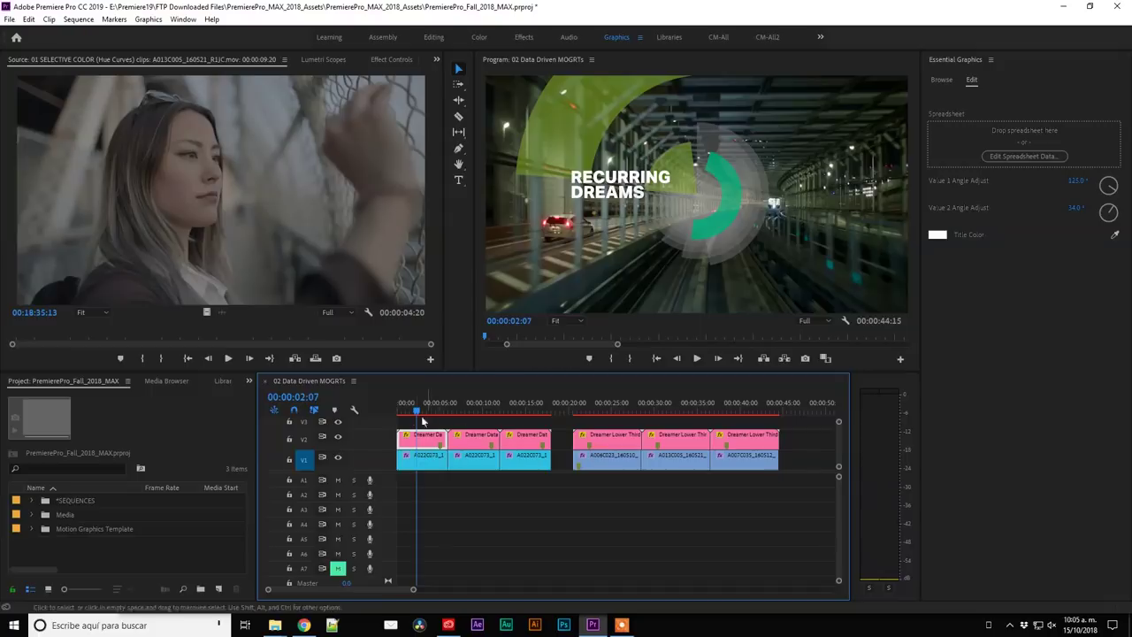
- Scrub to about 00:00:03:21 where 56% OF WOMEN shows and open Edit Spreadsheet Data
left_click_drag(418, 410, 432, 410)
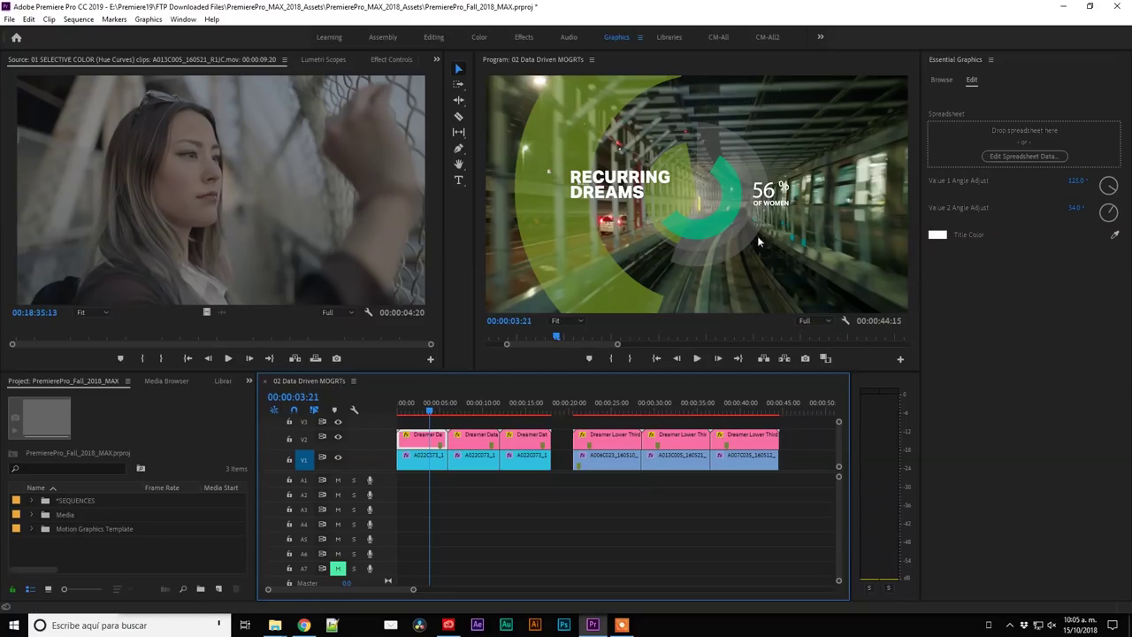
left_click(1008, 157)
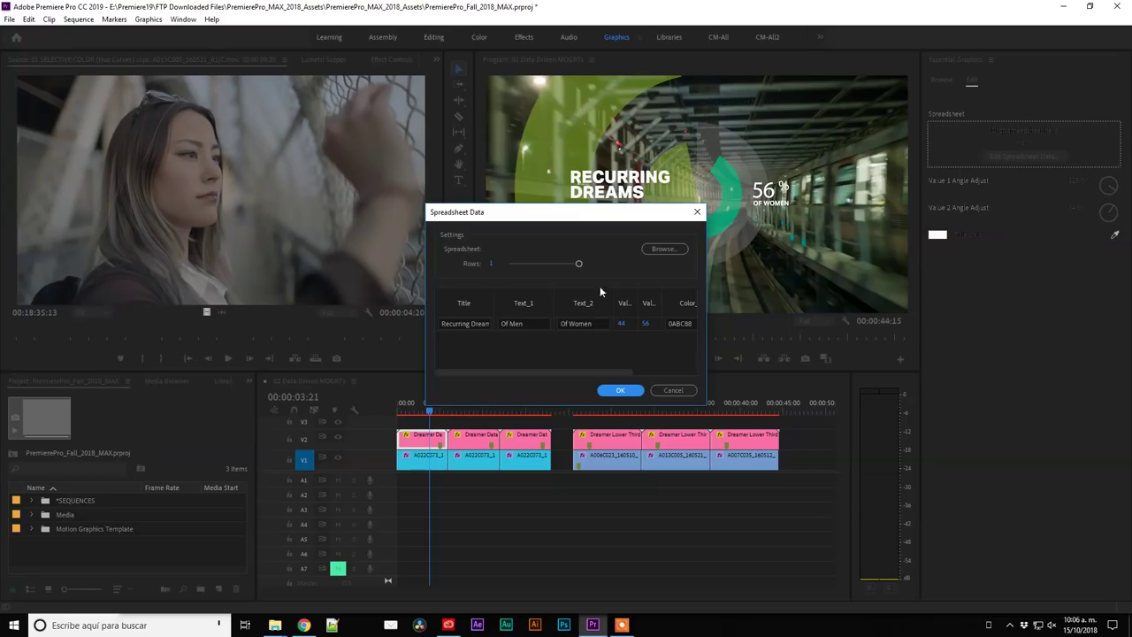
- Edit the spreadsheet Title cell so it reads Recurrent Dreams
left_click_drag(588, 219, 726, 222)
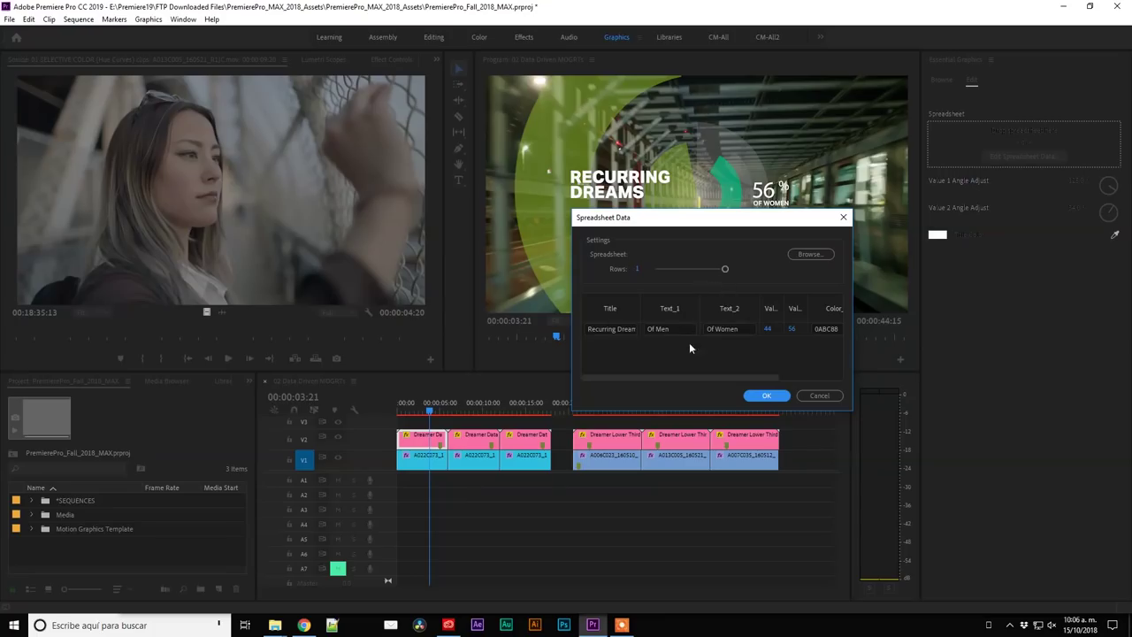
double_click(590, 326)
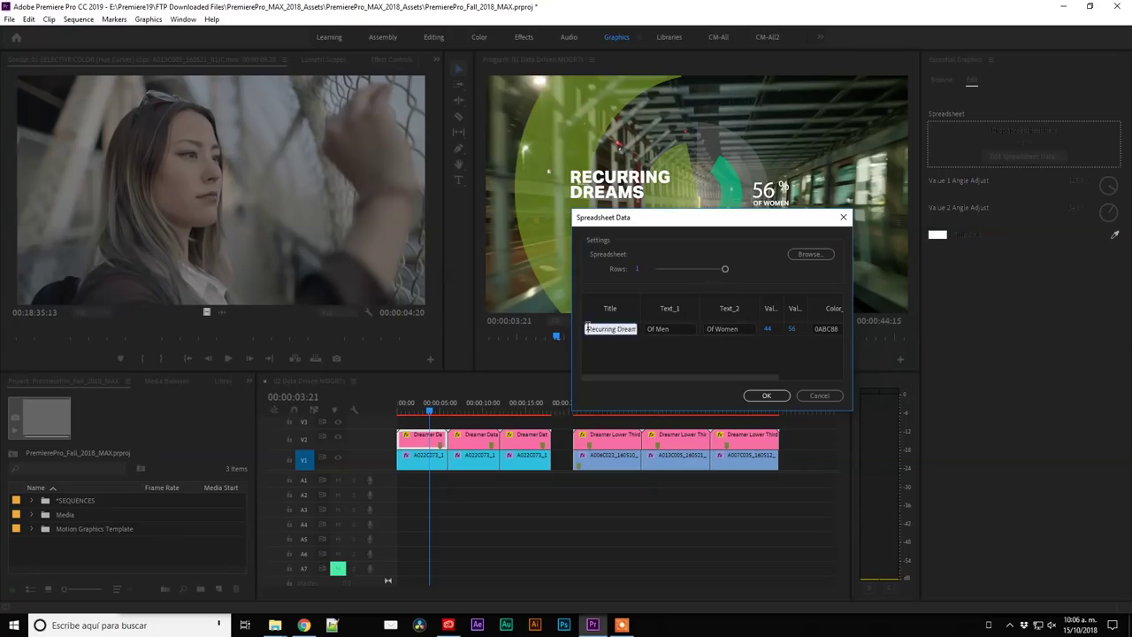
type("Sue")
type("Recurrentes")
double_click(748, 327)
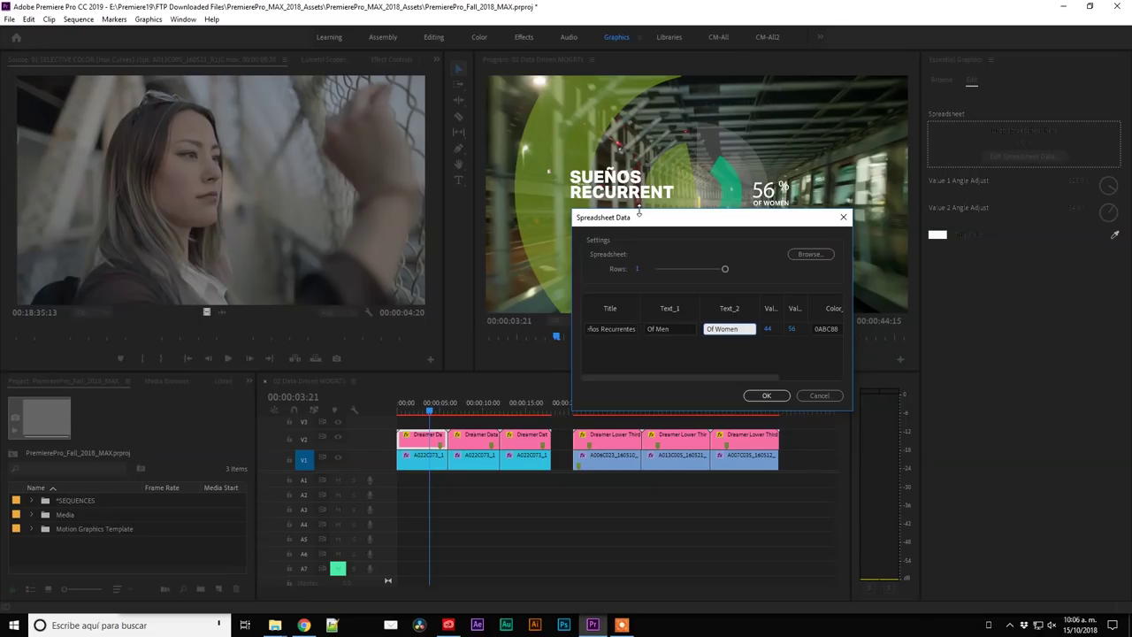
left_click(619, 329)
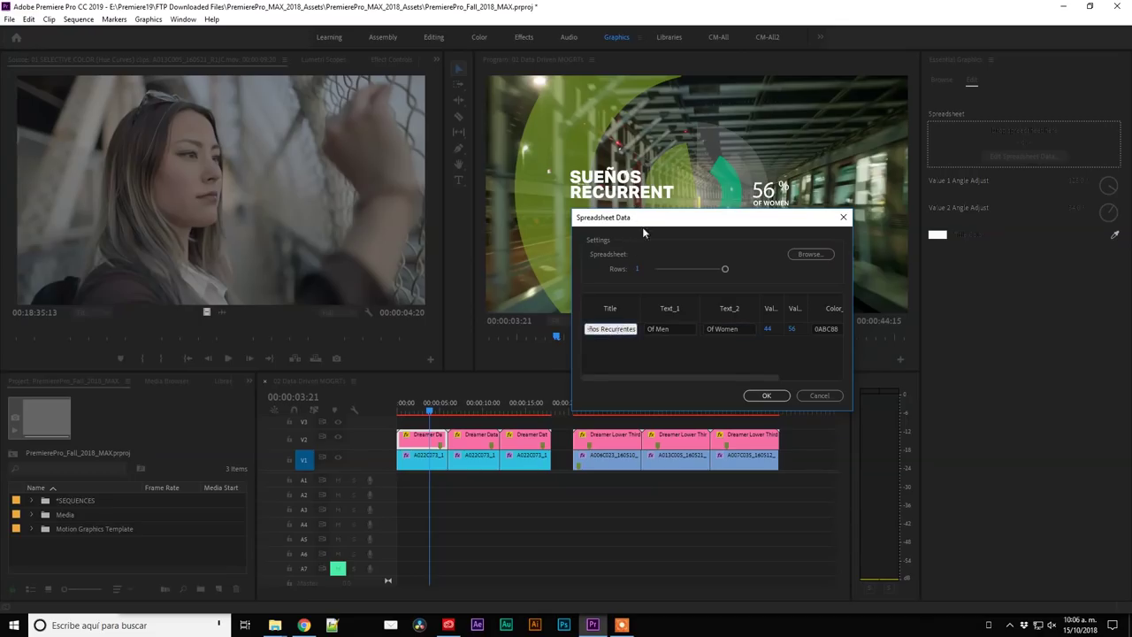
left_click_drag(634, 218, 673, 266)
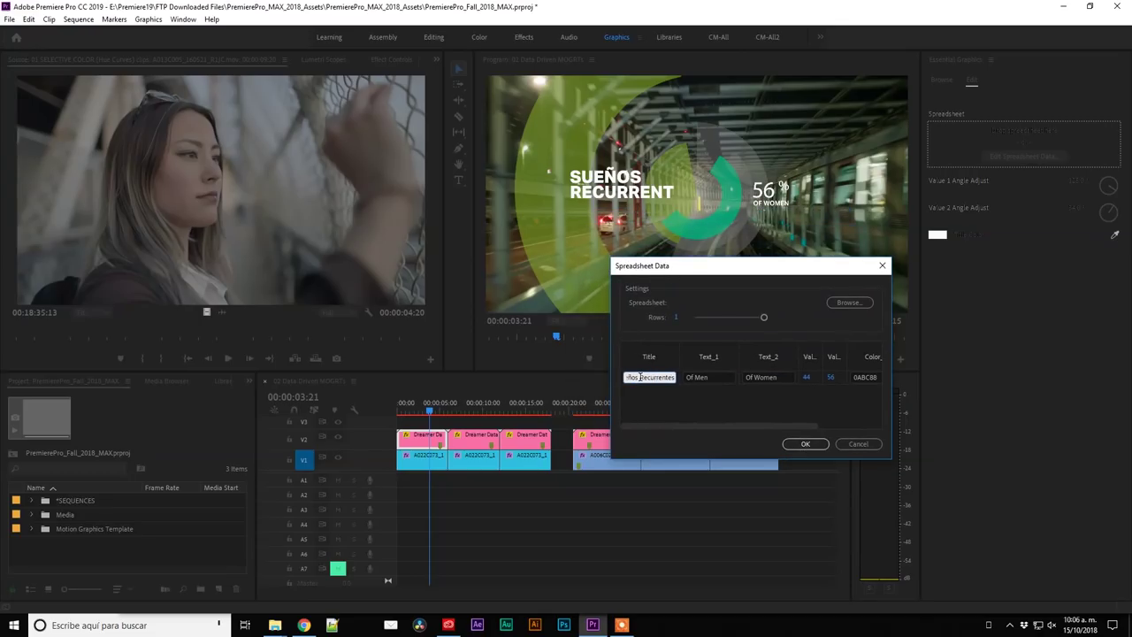
left_click_drag(641, 377, 587, 377)
key("BackSpace")
left_click(699, 380)
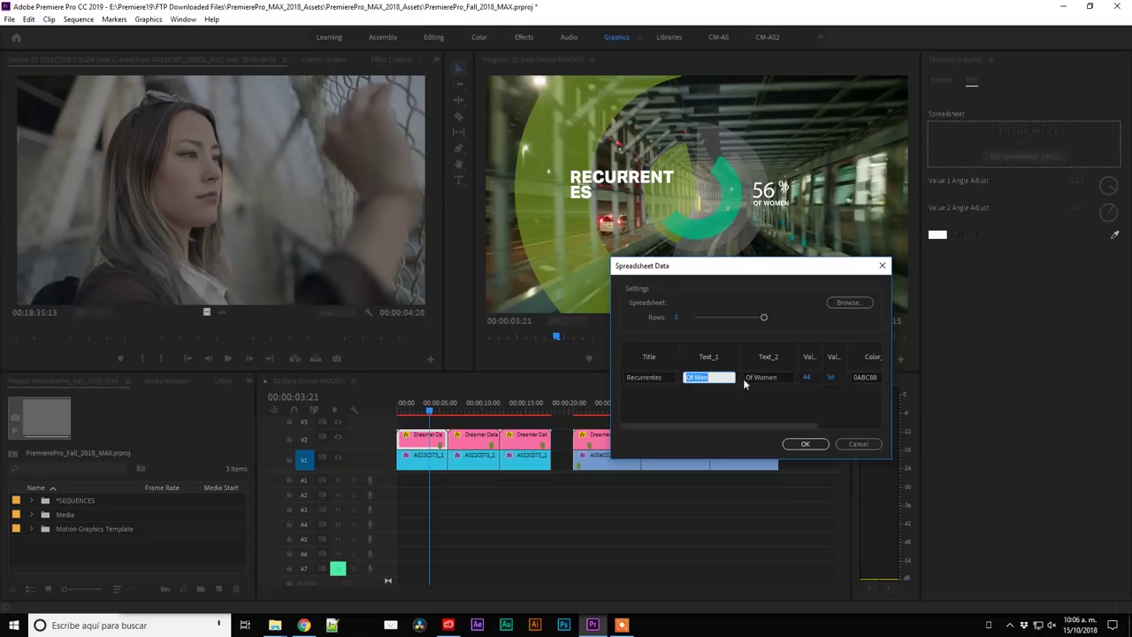
left_click(670, 371)
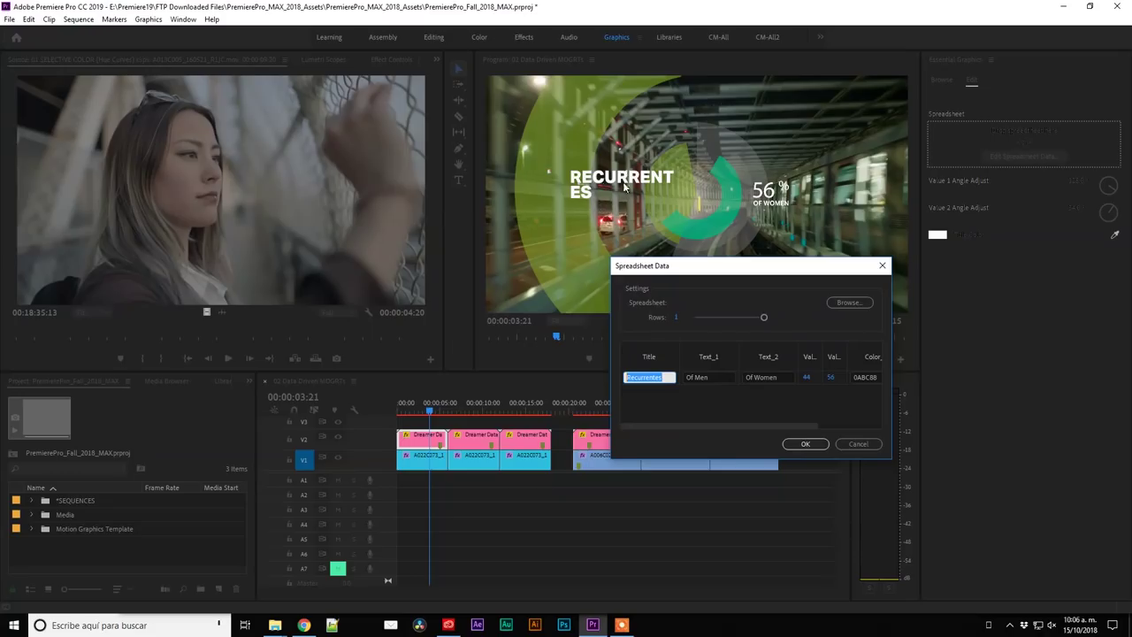
type("Re")
type(" ms")
key("Tab")
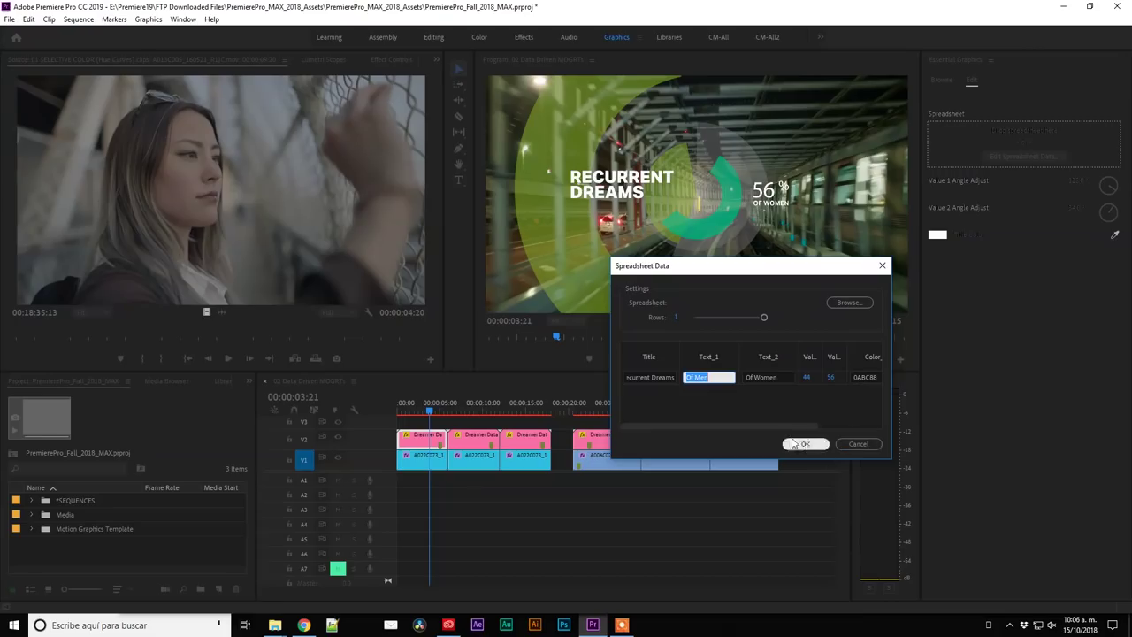
- Set the second Value cell to 82, then lower the women's percentage to 74
left_click_drag(776, 425, 837, 425)
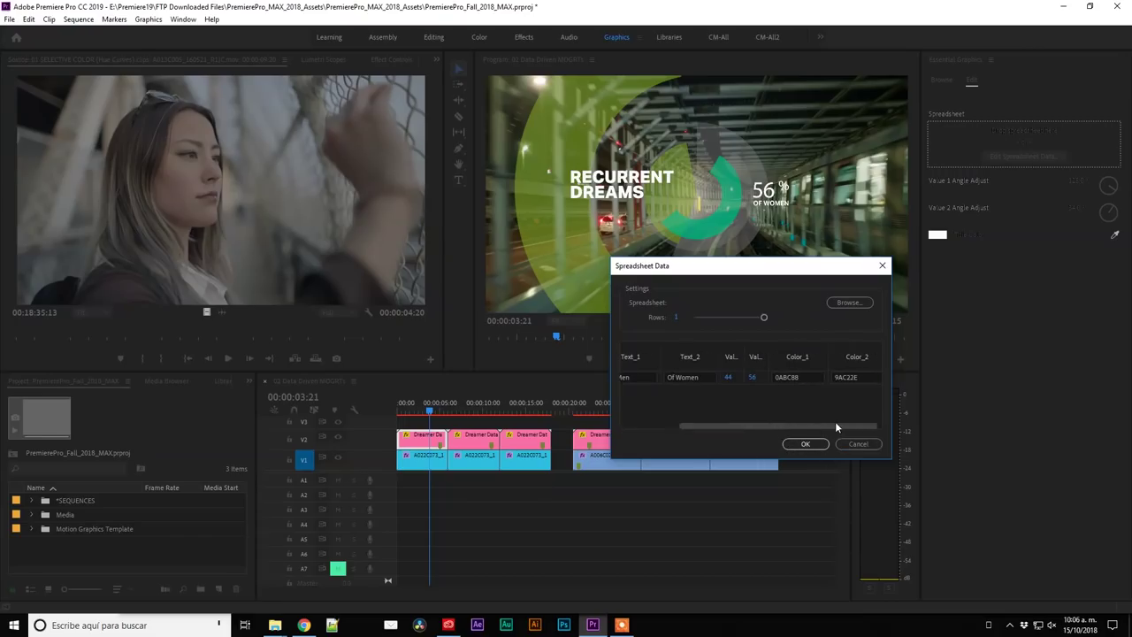
left_click(753, 381)
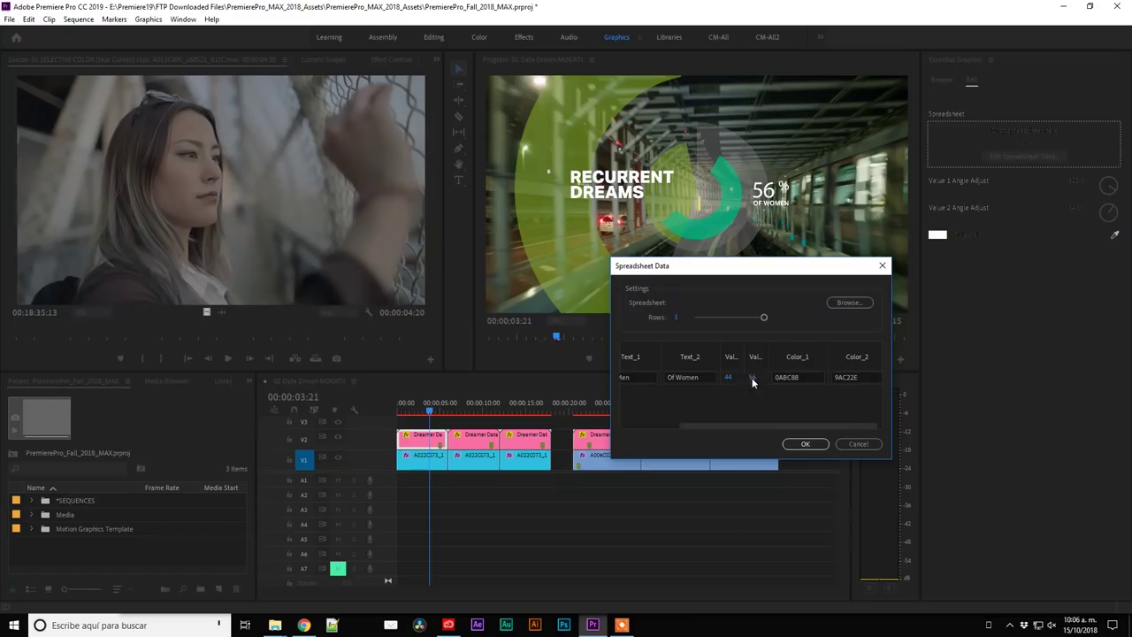
type("82")
key("Return")
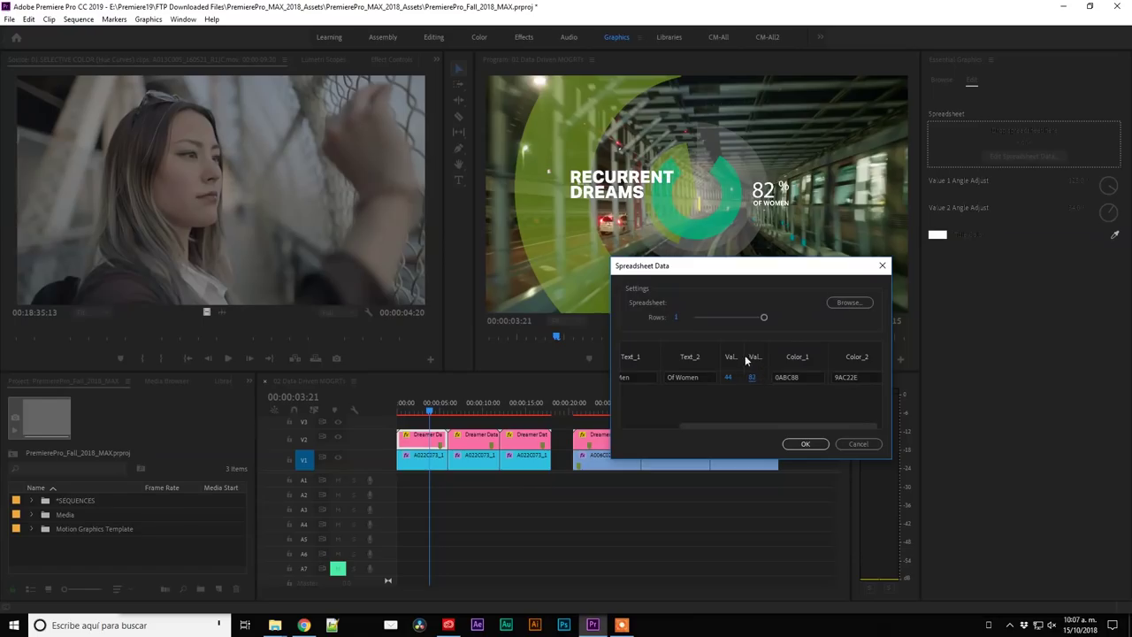
mouse_move(718, 267)
left_mouse_down()
mouse_move(484, 347)
mouse_move(480, 336)
left_mouse_up()
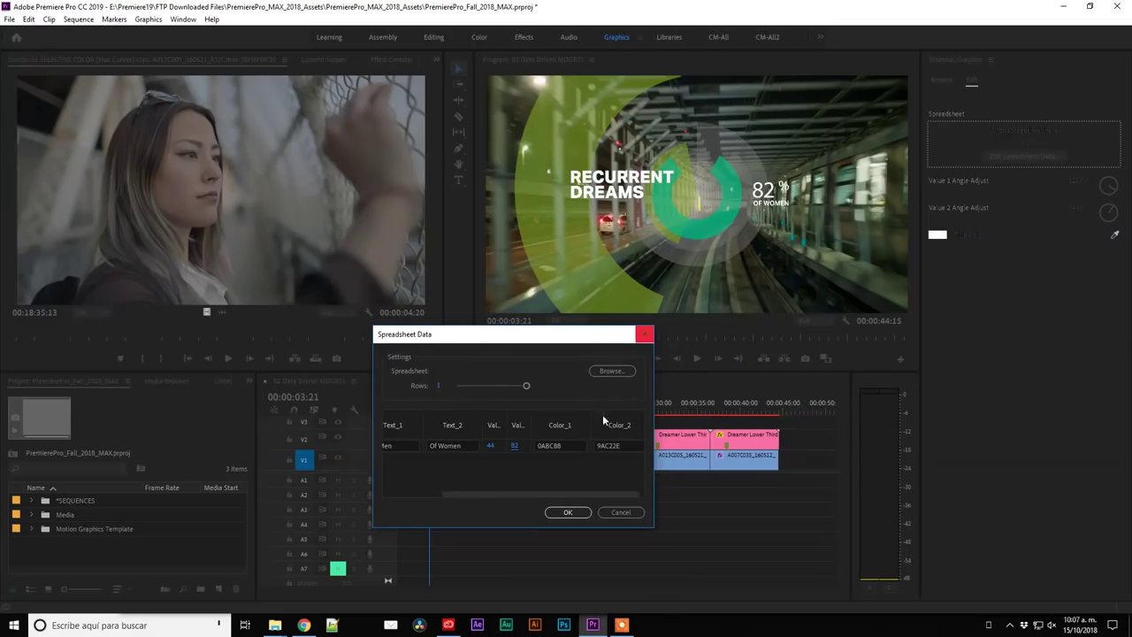
left_click_drag(576, 336, 968, 338)
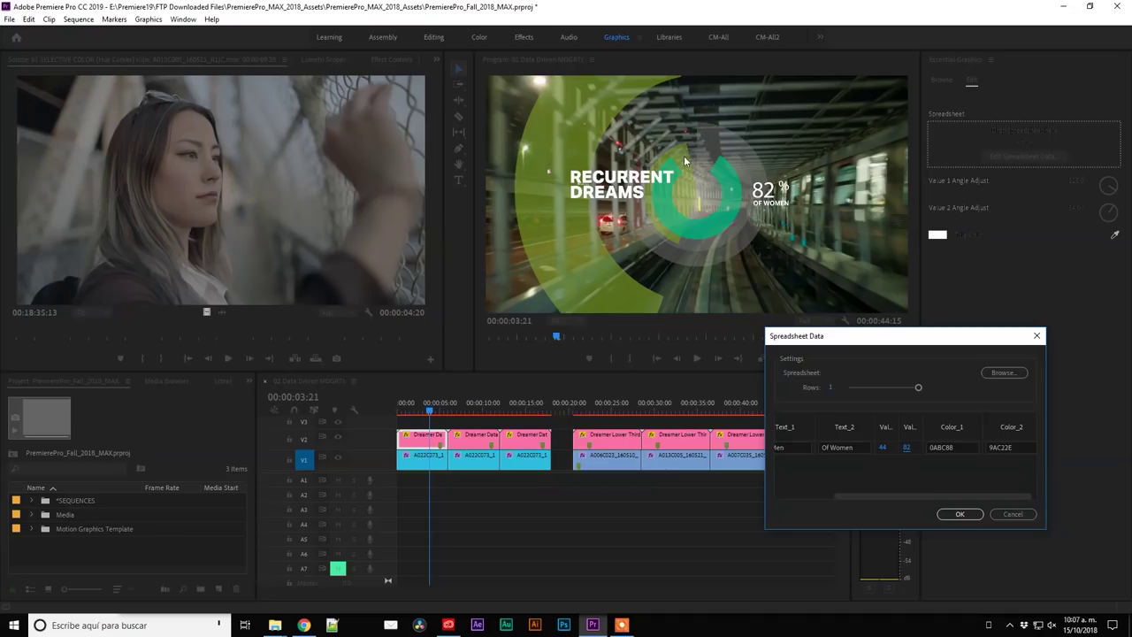
mouse_move(906, 447)
left_mouse_down()
mouse_move(854, 453)
mouse_move(888, 442)
mouse_move(849, 403)
left_mouse_up()
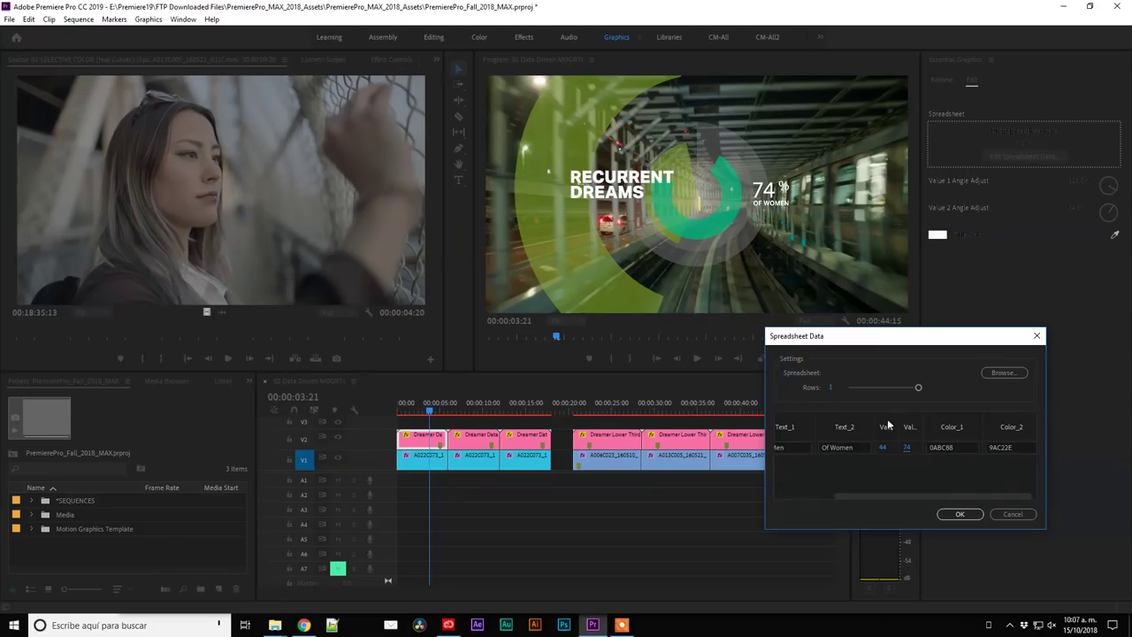
- Select the whole Color_1 hex value 0ABC88, then switch to Photoshop
left_click(951, 447)
double_click(942, 450)
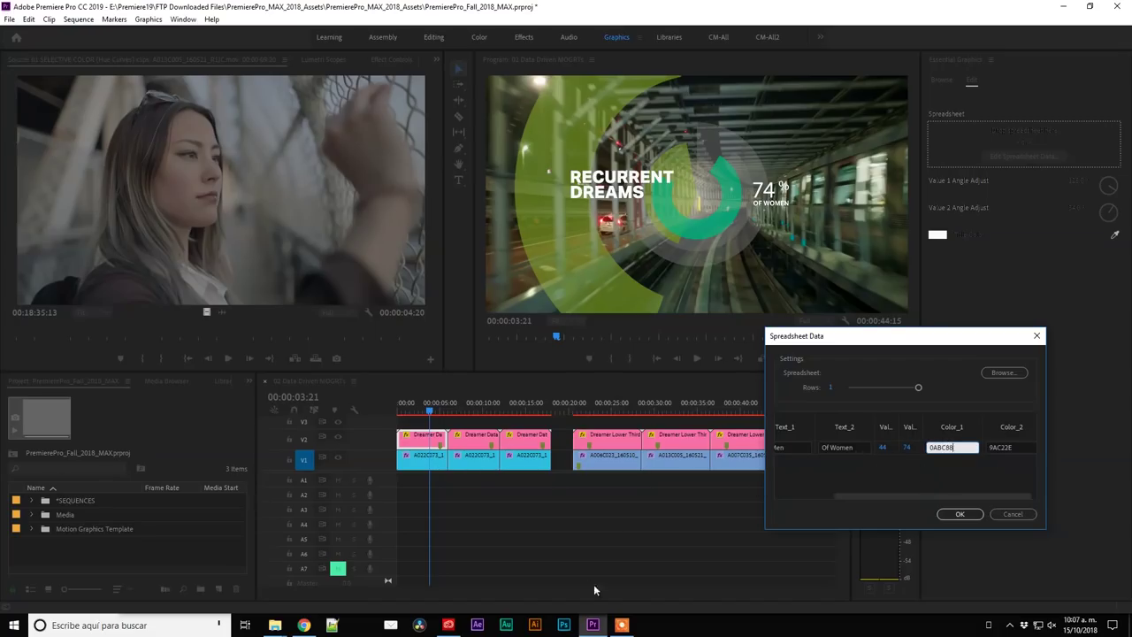
left_click(566, 624)
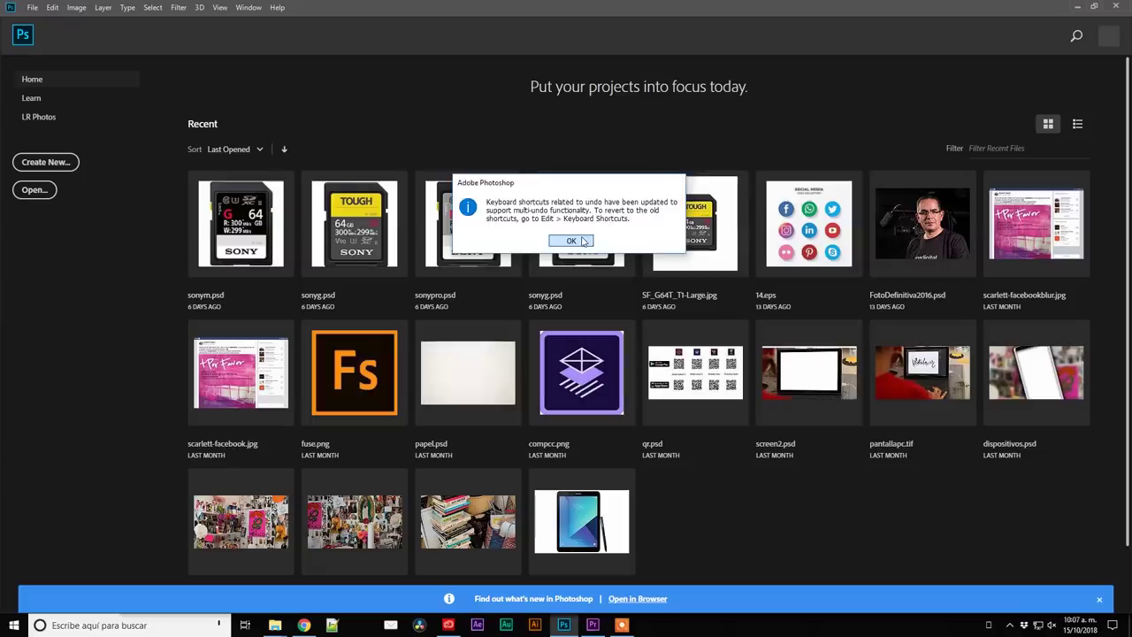
- Dismiss the shortcuts notice and create a new 1920 x 1080 Photoshop document
left_click(572, 241)
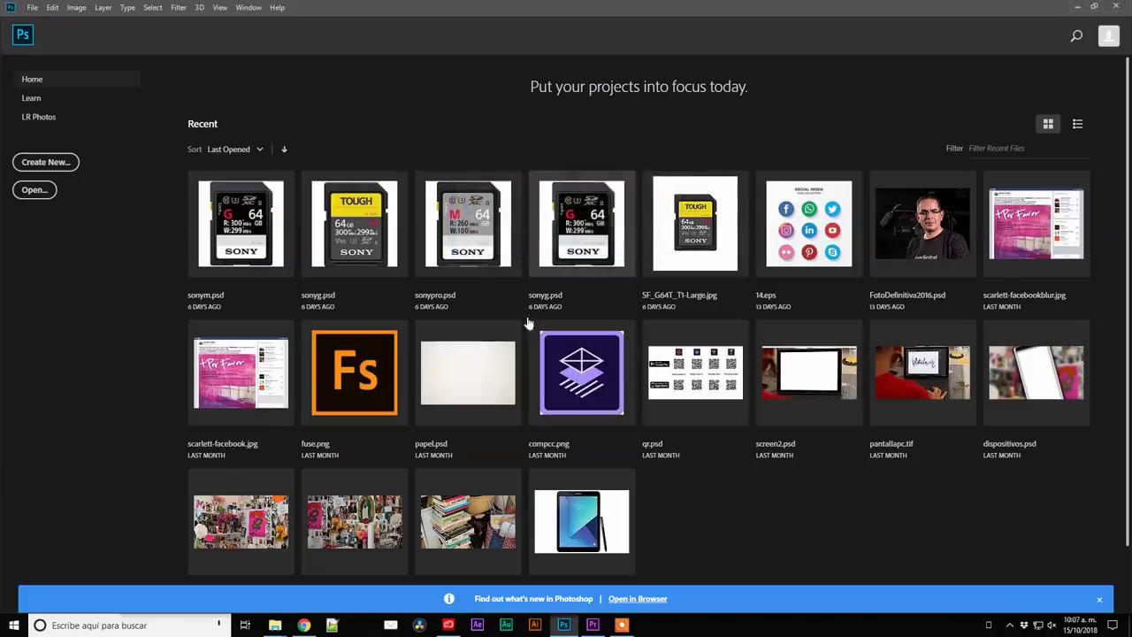
left_click(45, 162)
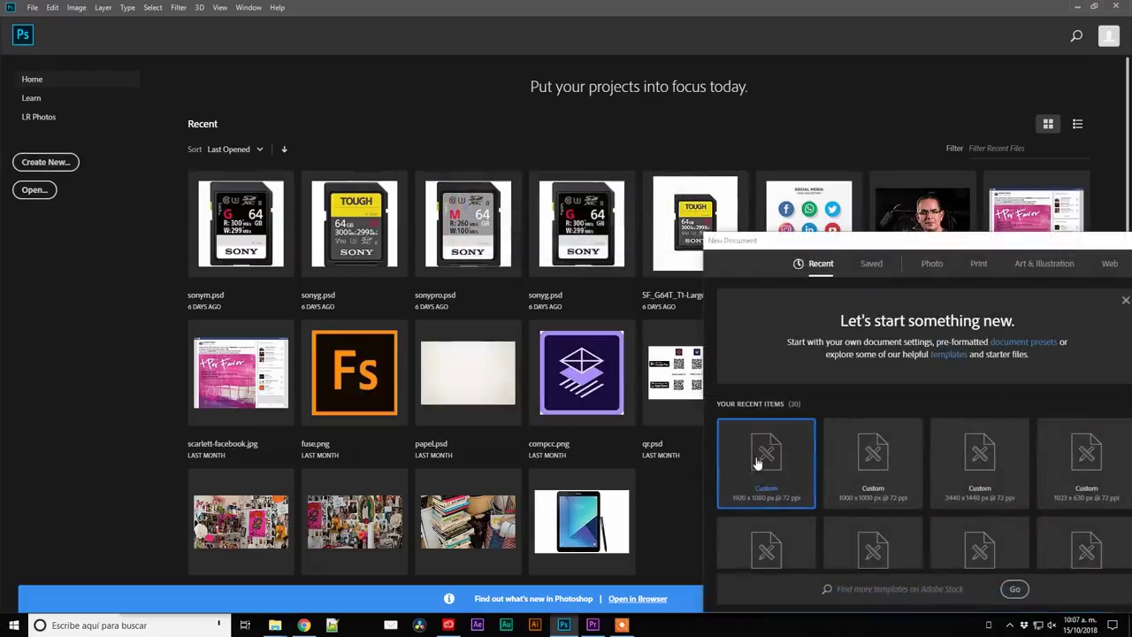
double_click(764, 448)
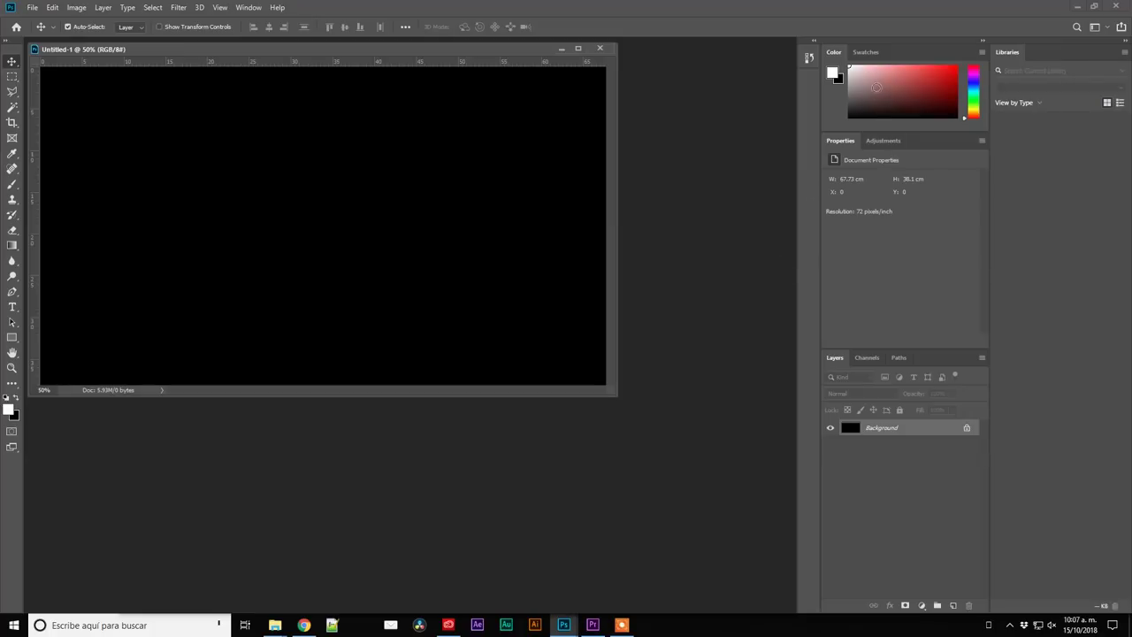
- Pick a red foreground colour and copy its hex value e80909, then return to Premiere Pro
left_click(9, 408)
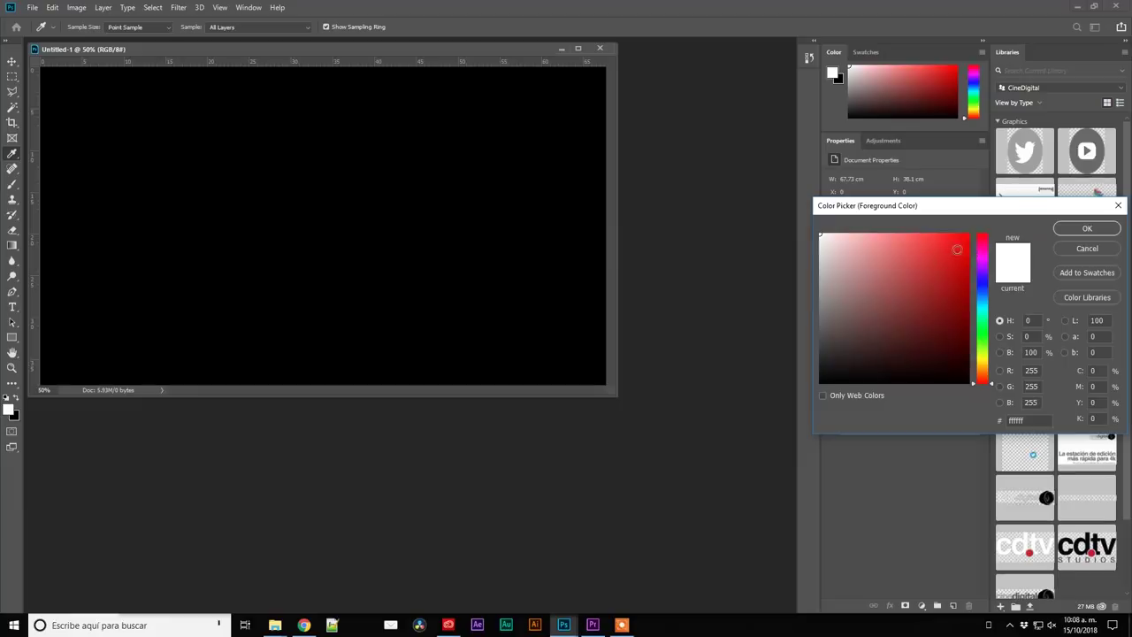
left_click(964, 247)
left_click_drag(963, 246, 965, 247)
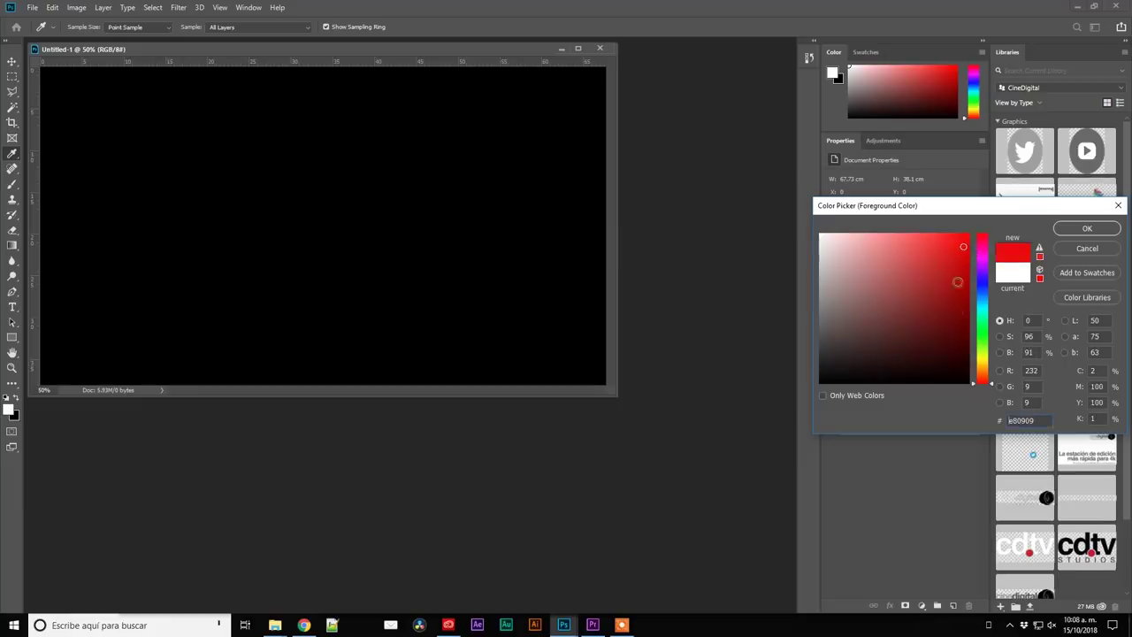
double_click(1033, 421)
right_click(1028, 421)
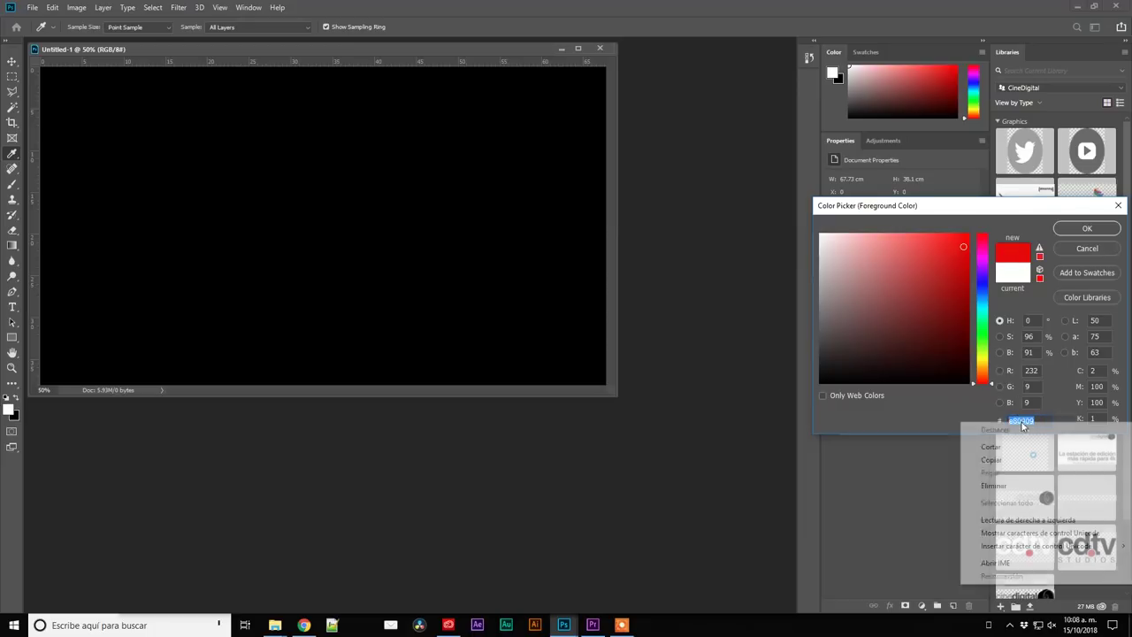
left_click(1005, 461)
left_click(590, 626)
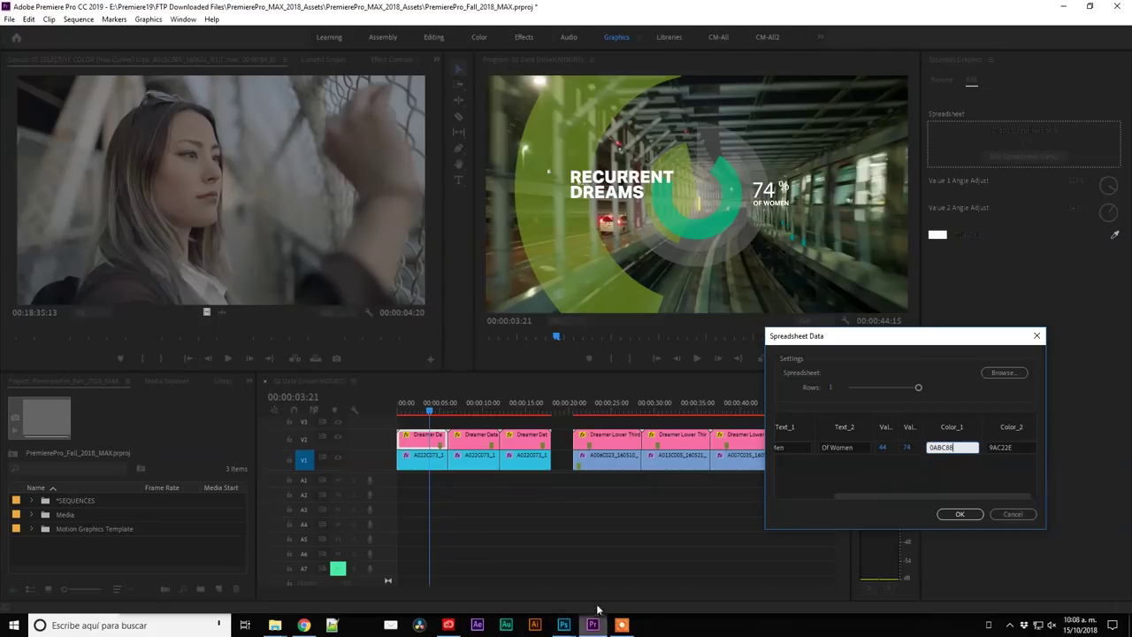
- Paste e80909 into Color_1, then pick yellow ffe507 in Photoshop for Color_2
key("ctrl+v")
key("Tab")
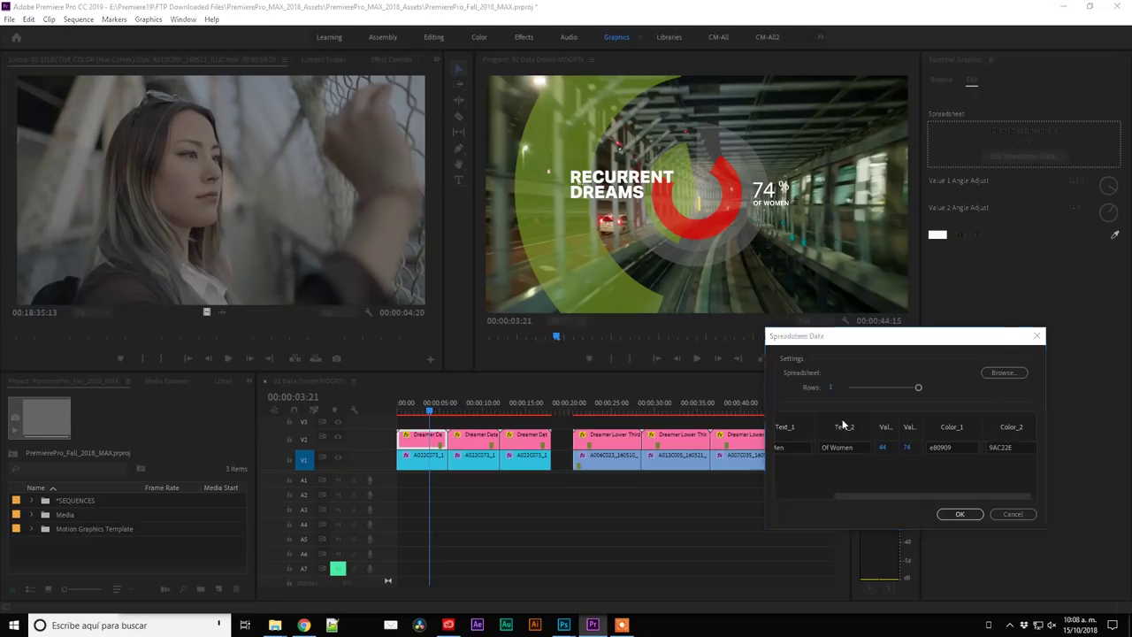
key("alt+Tab")
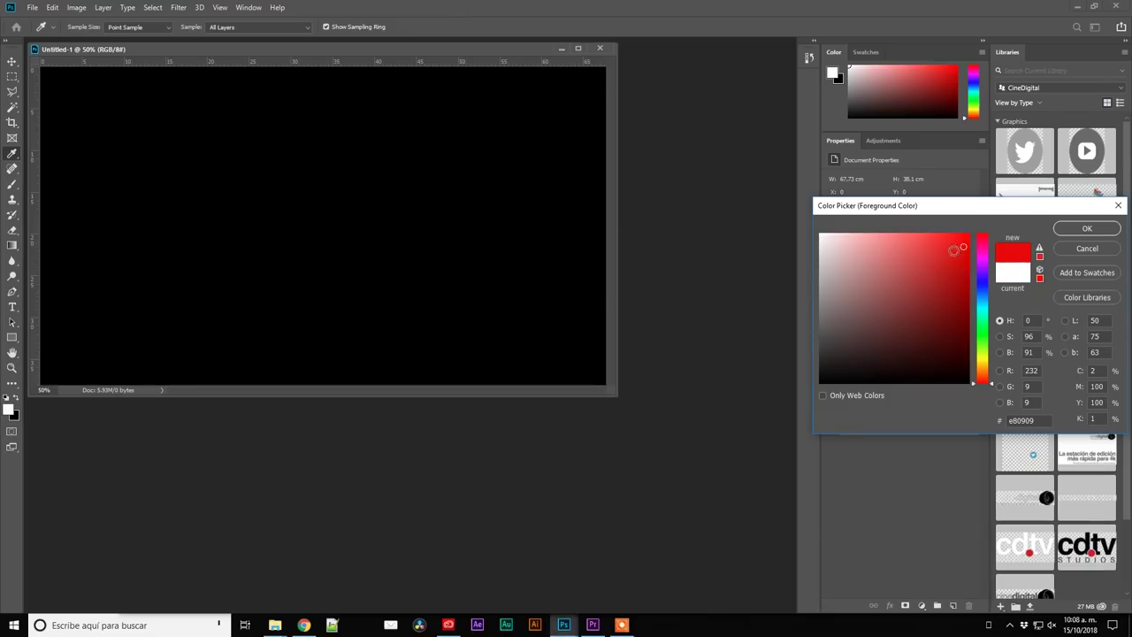
left_click(983, 361)
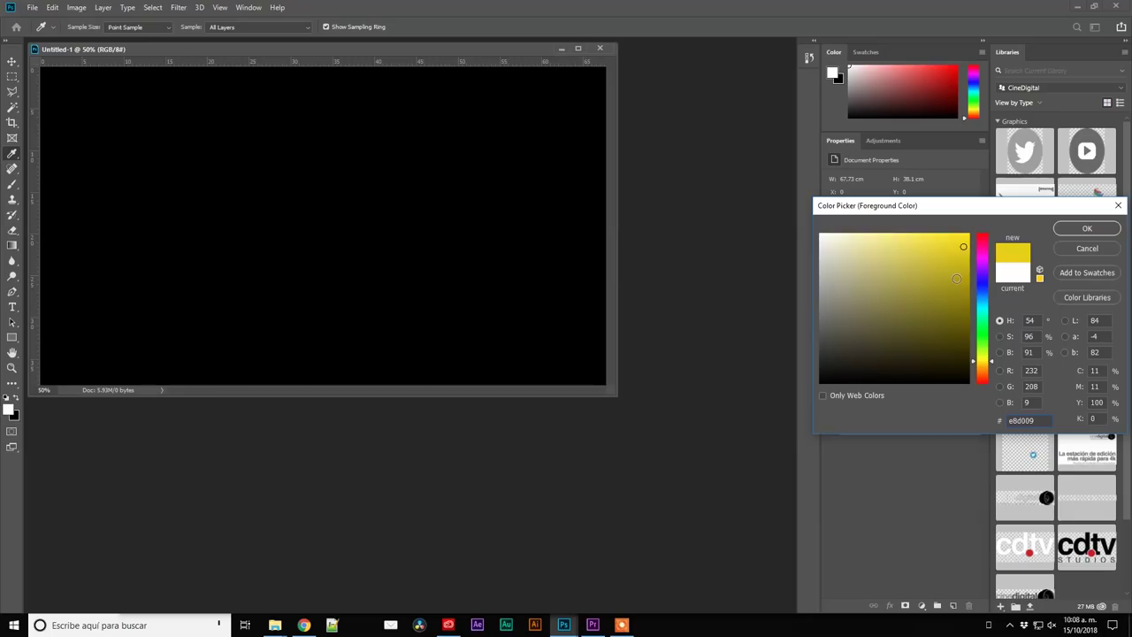
left_click(961, 244)
left_click_drag(962, 243, 968, 234)
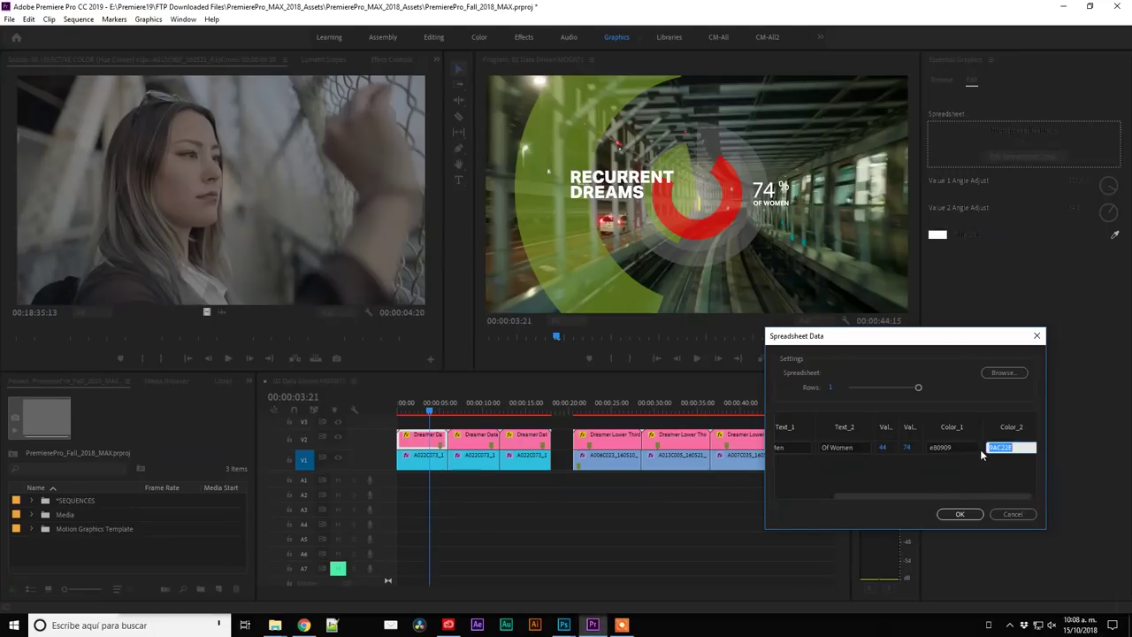
key("Tab")
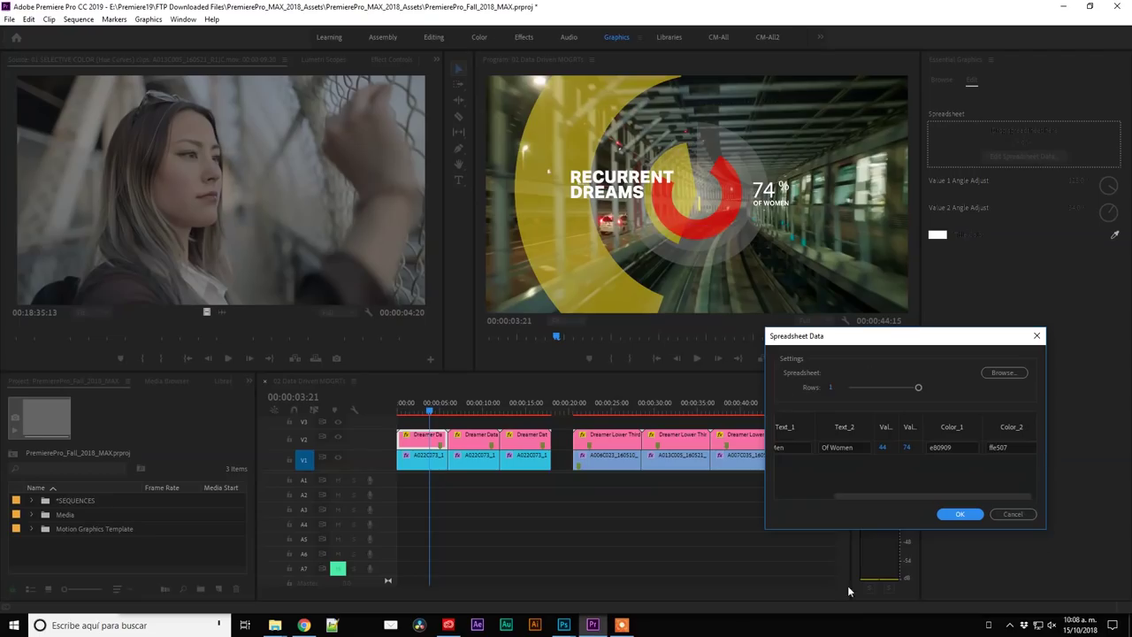
left_click_drag(884, 345, 459, 301)
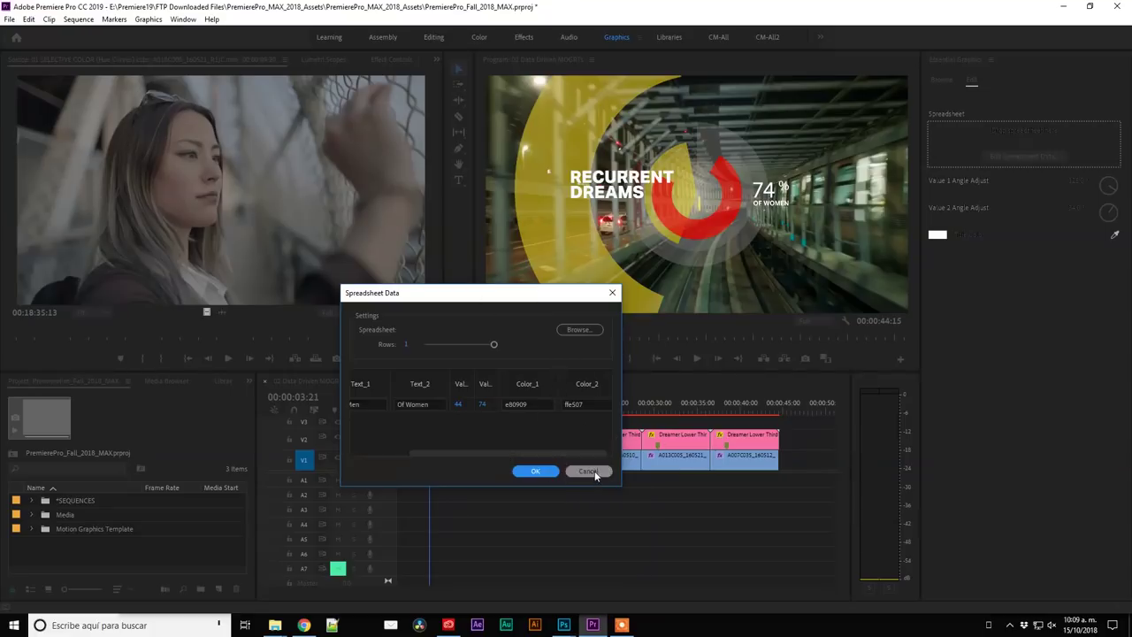
- Move the Spreadsheet Data dialog aside and close it with its X button without applying
left_click_drag(420, 296, 590, 260)
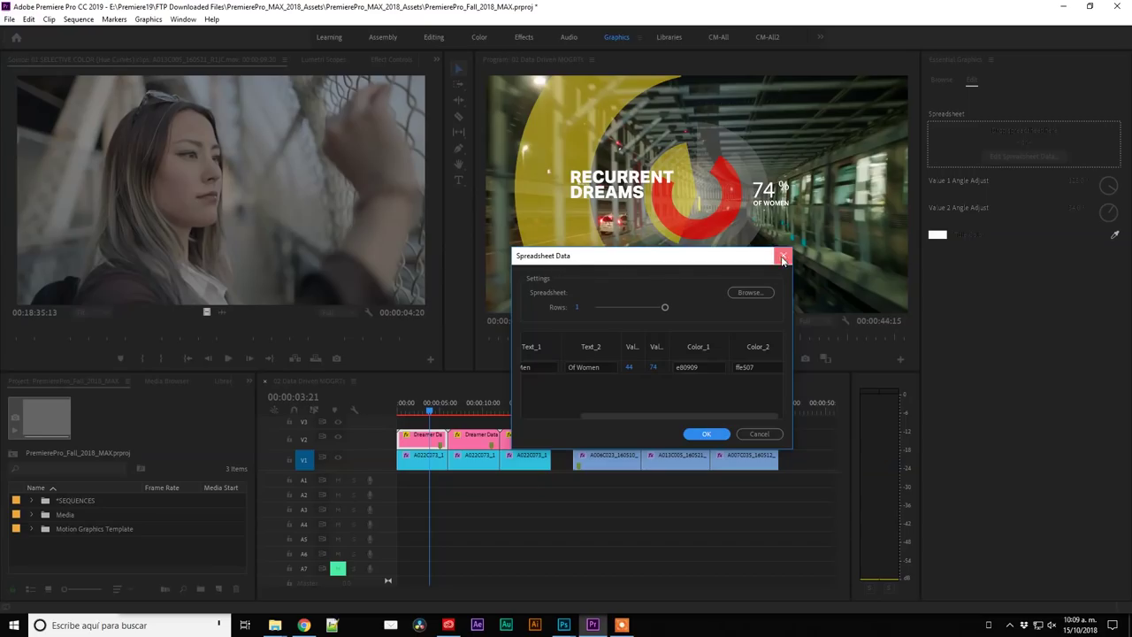
left_click(783, 256)
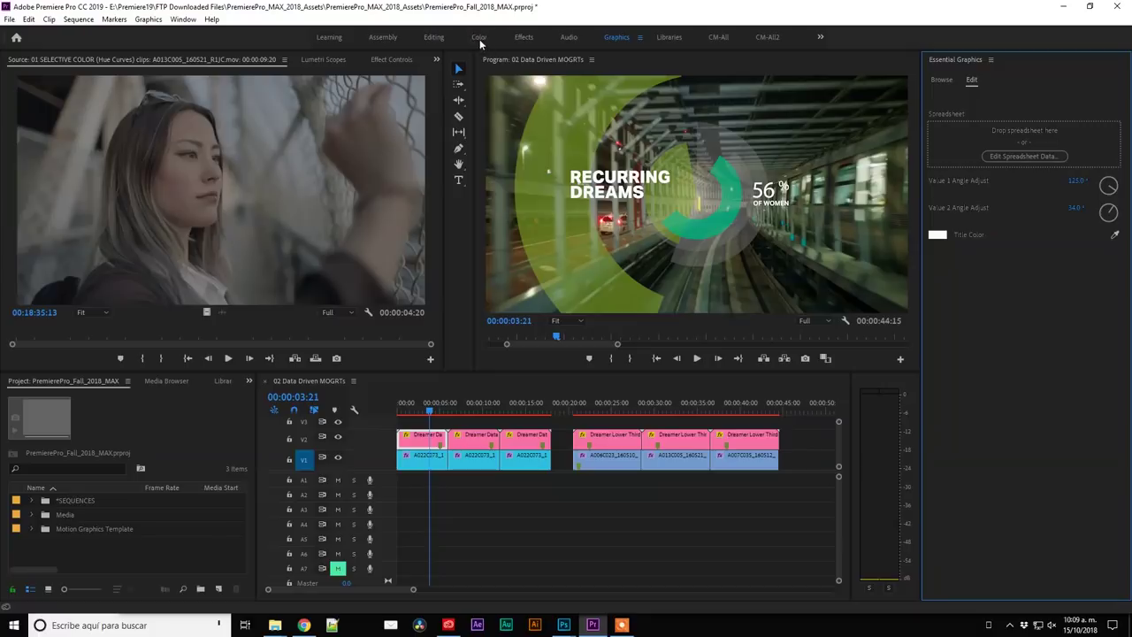
- Save the project, then open 03 DeNoise DeReverb Clip at 00:00:05:19 in the Audio workspace
key("alt+shift+0")
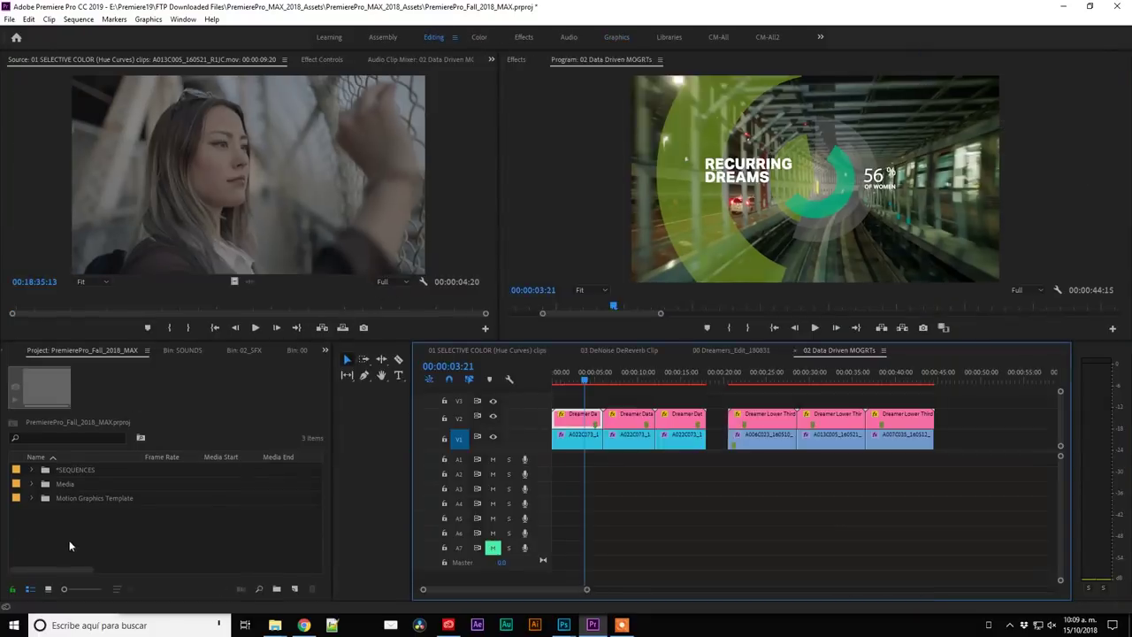
key("ctrl+s")
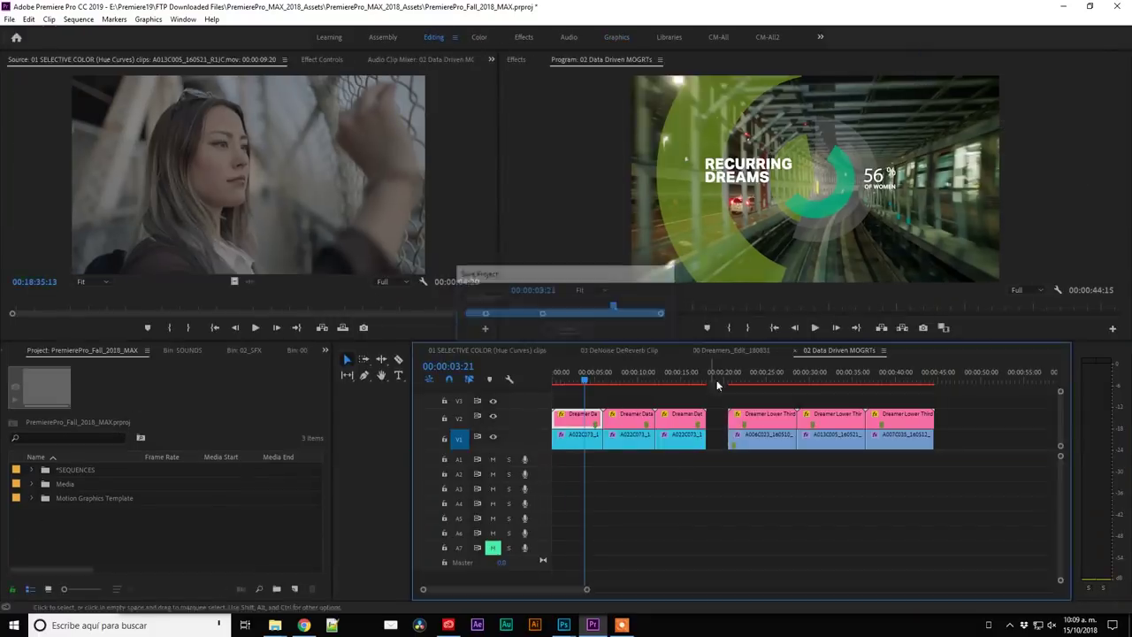
left_click(632, 349)
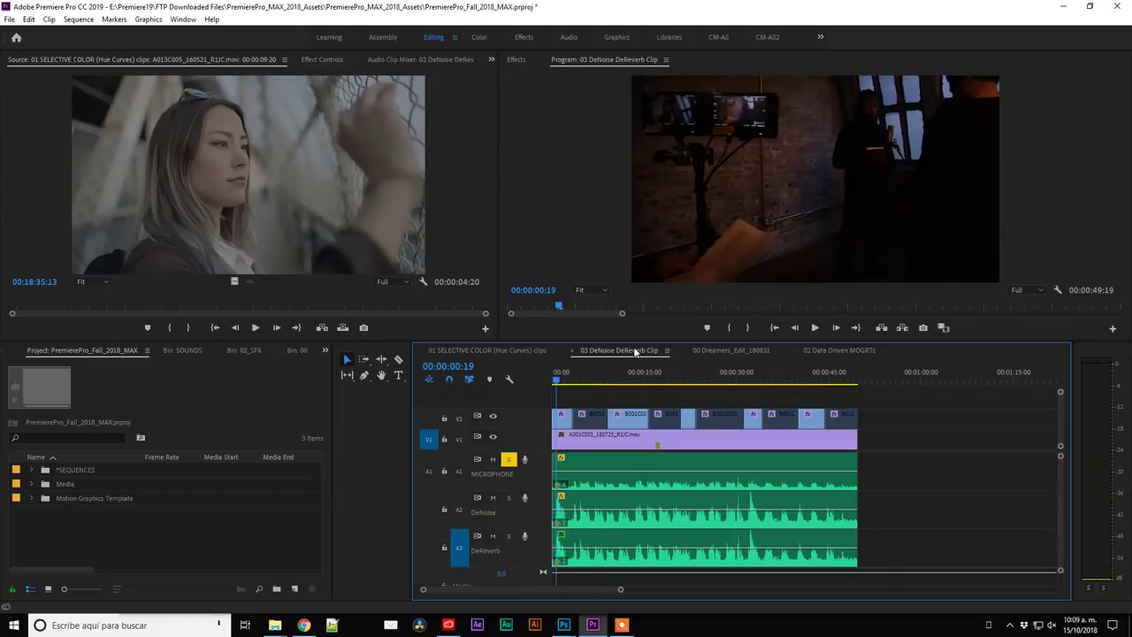
left_click(589, 378)
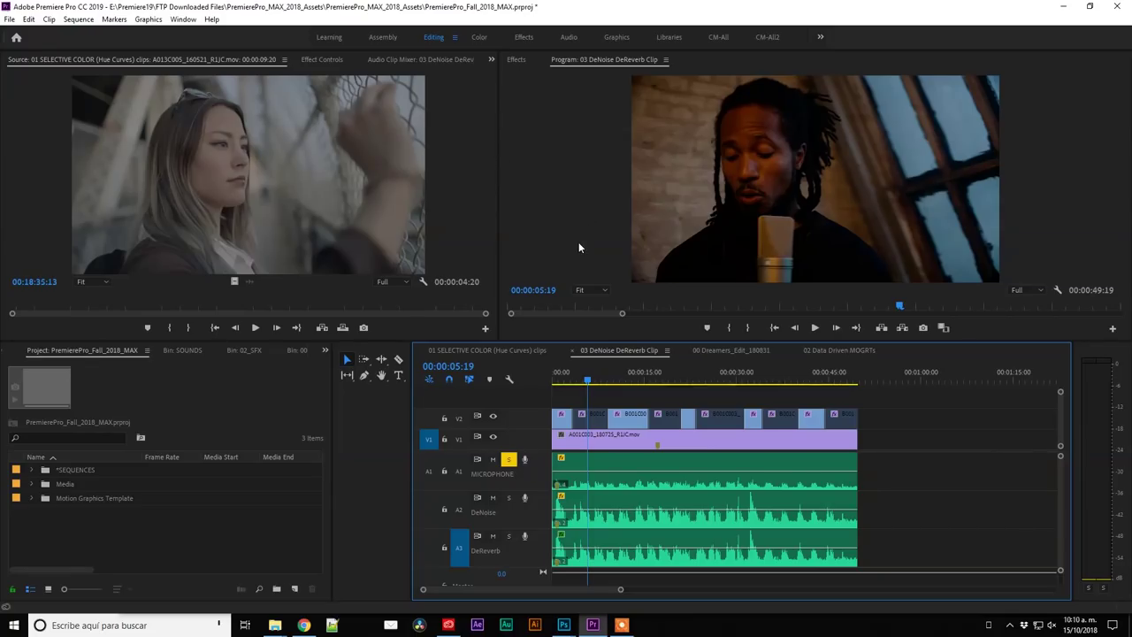
left_click(574, 36)
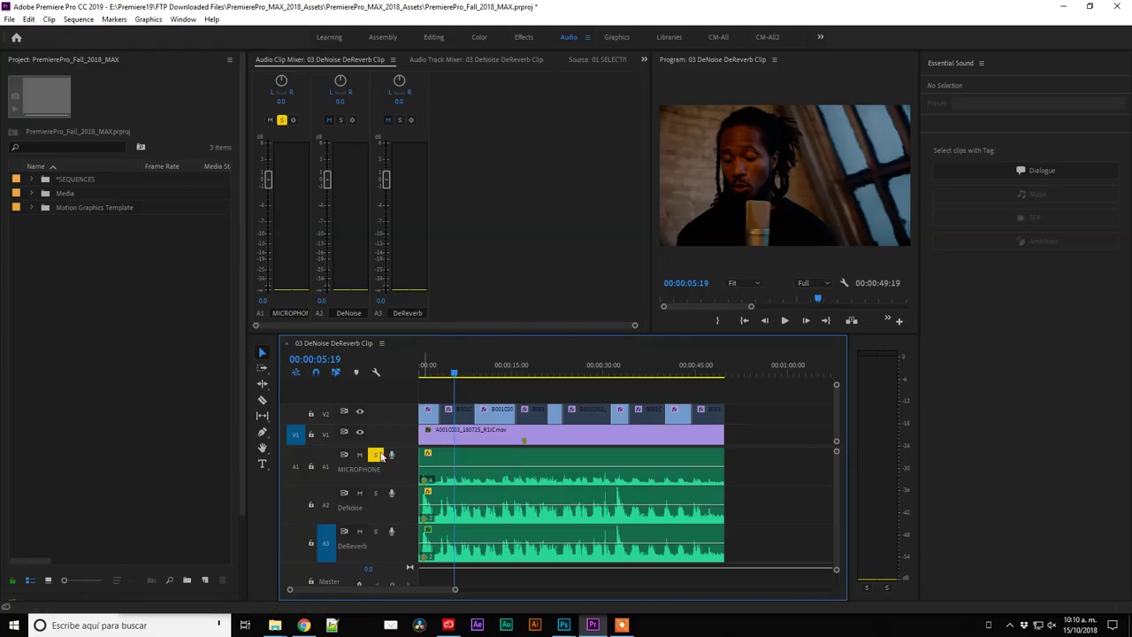
key("space")
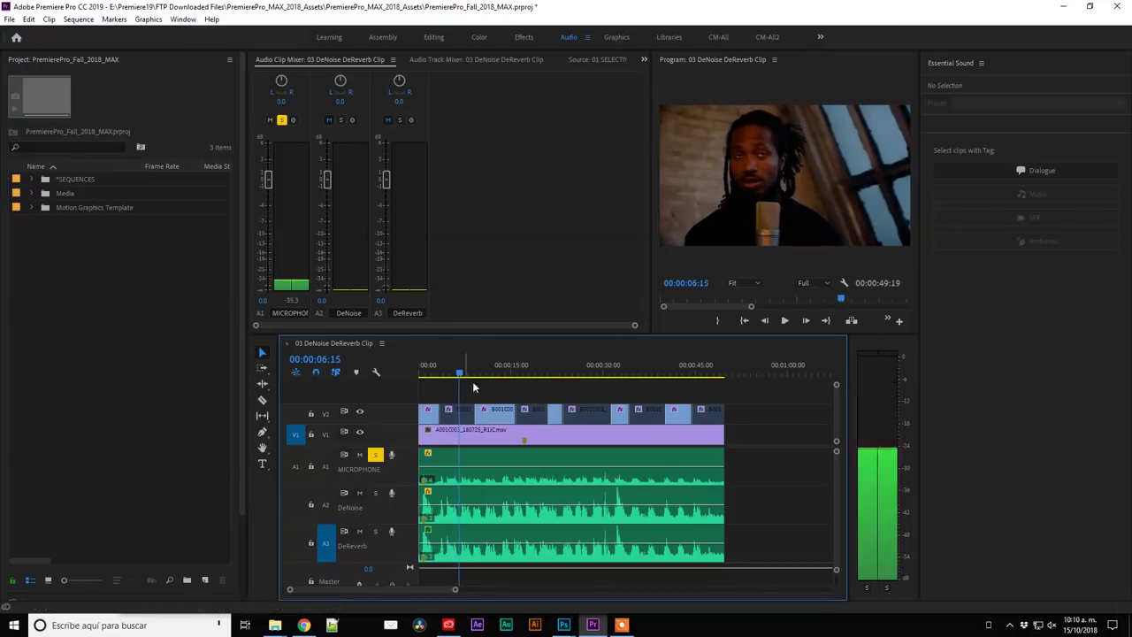
key("space")
left_click(1052, 624)
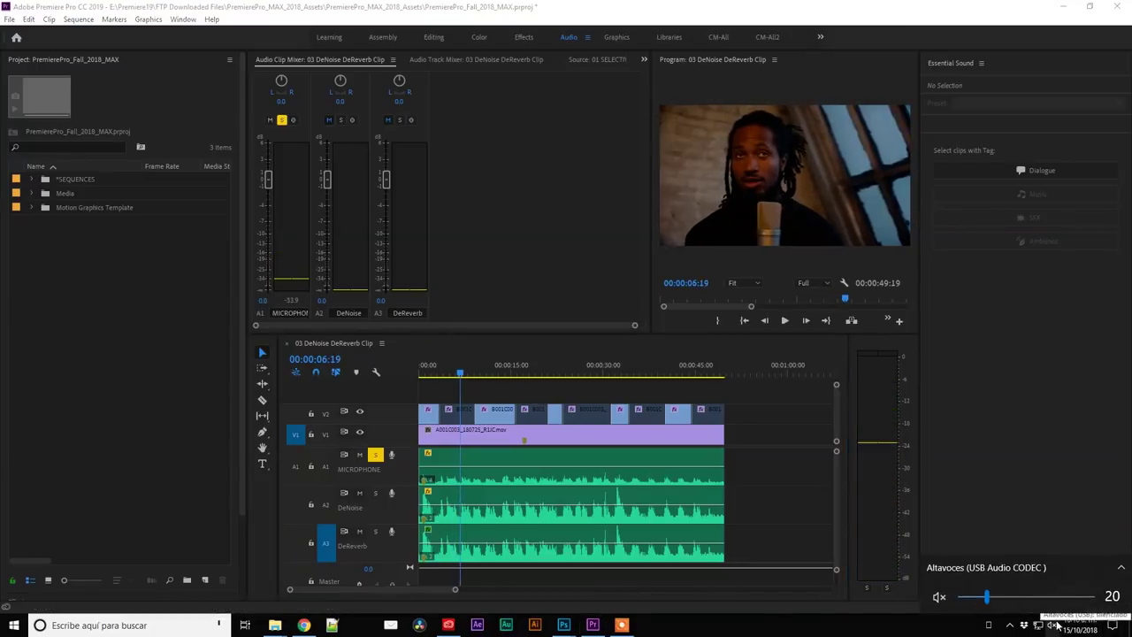
key("XF86AudioLowerVolume")
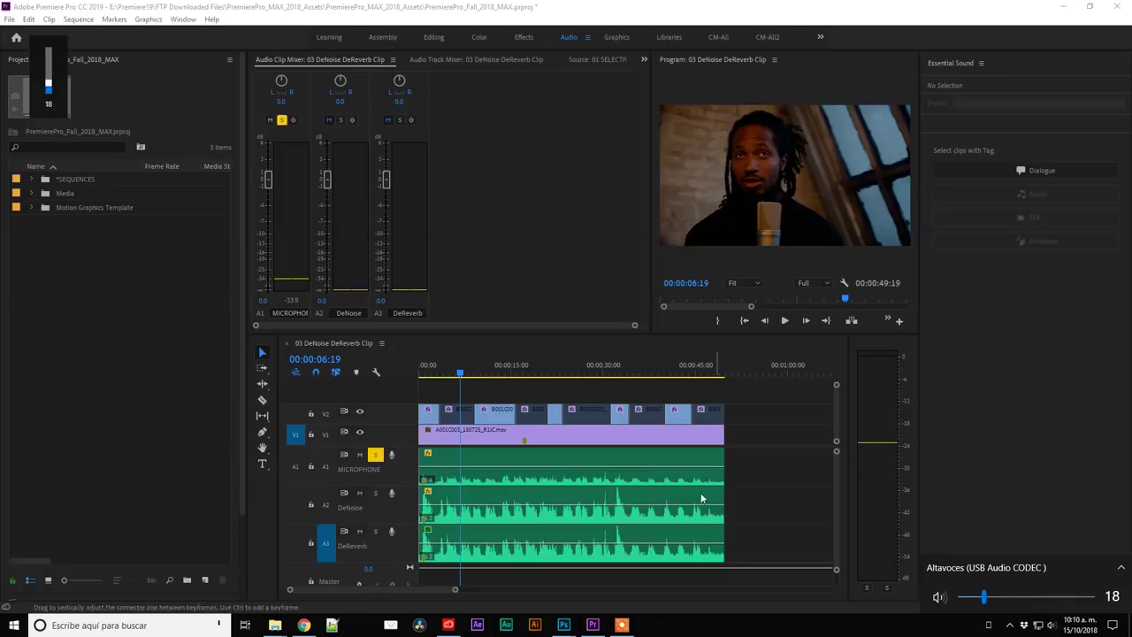
left_click(460, 373)
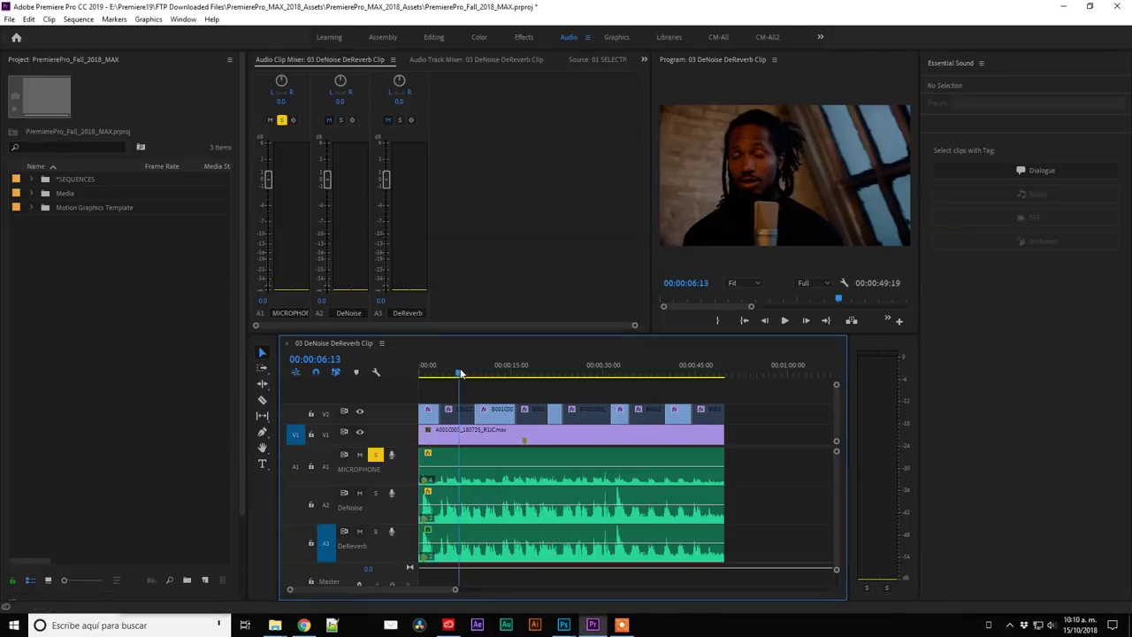
key("space")
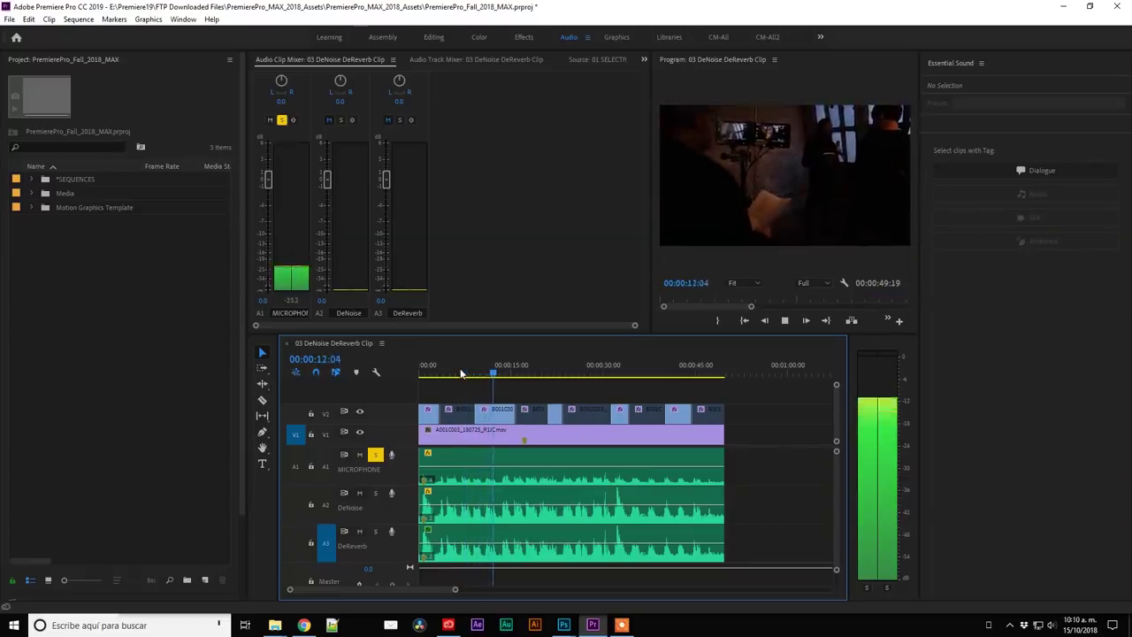
key("space")
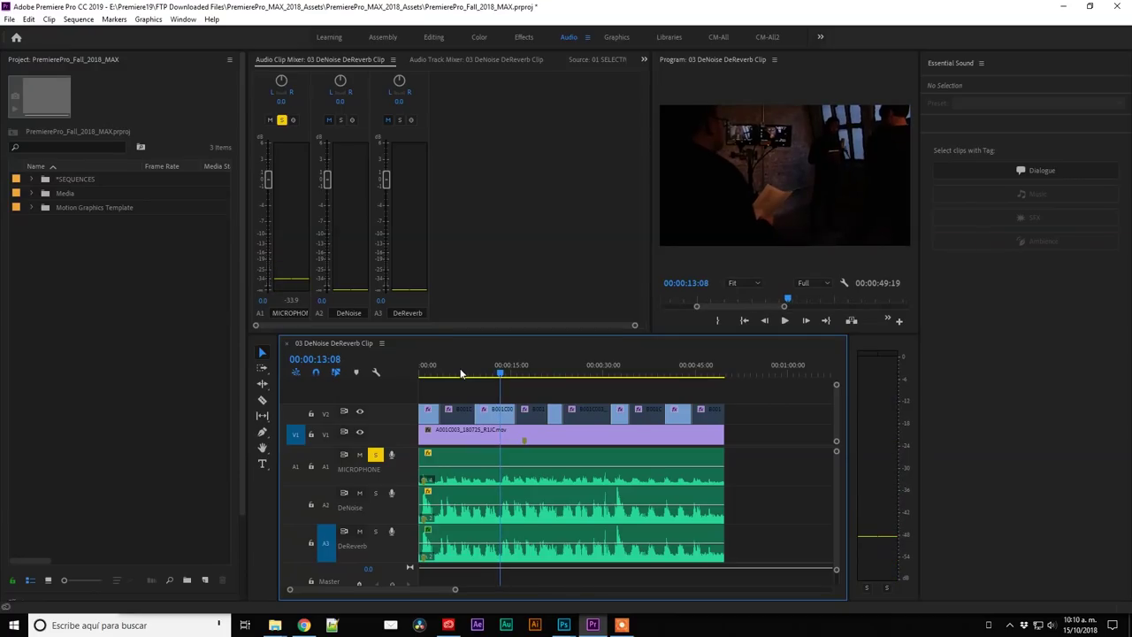
left_click(538, 463)
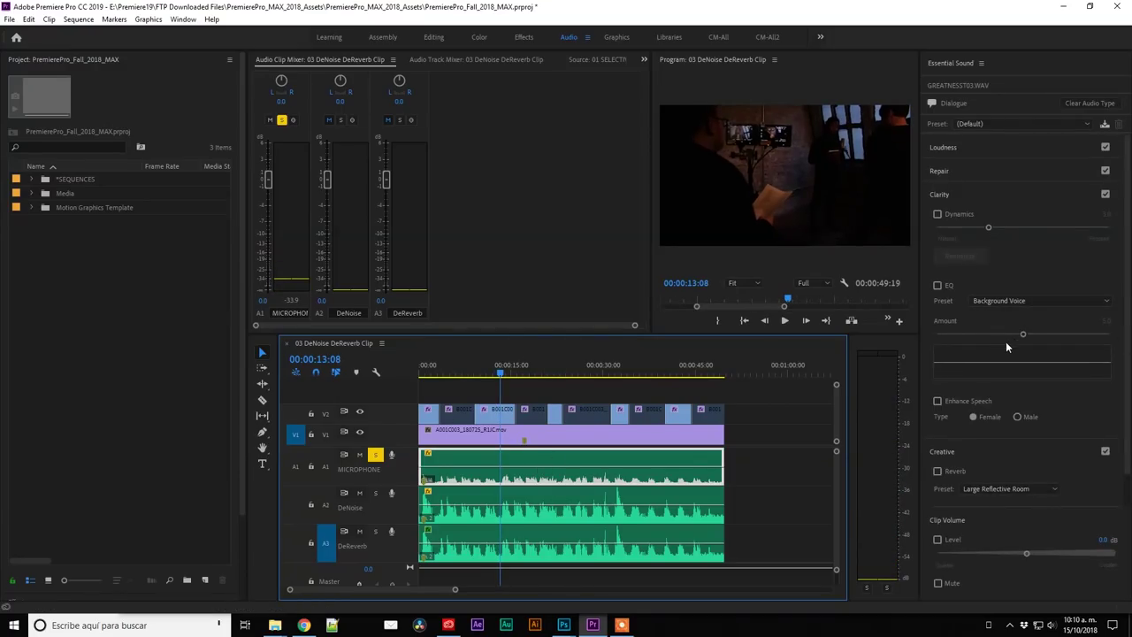
- Enable Reduce Noise on GREATNESS03.WAV and compare strengths during playback, settling on 5.6
scroll(1006, 341, "down", 1)
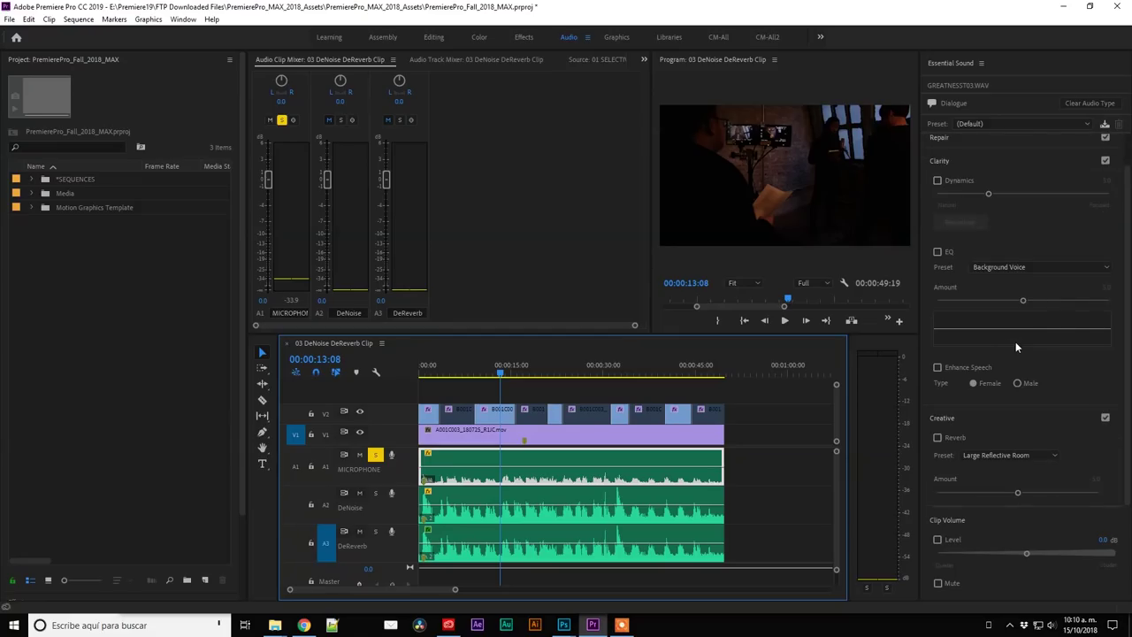
scroll(1013, 346, "up", 1)
left_click(1005, 169)
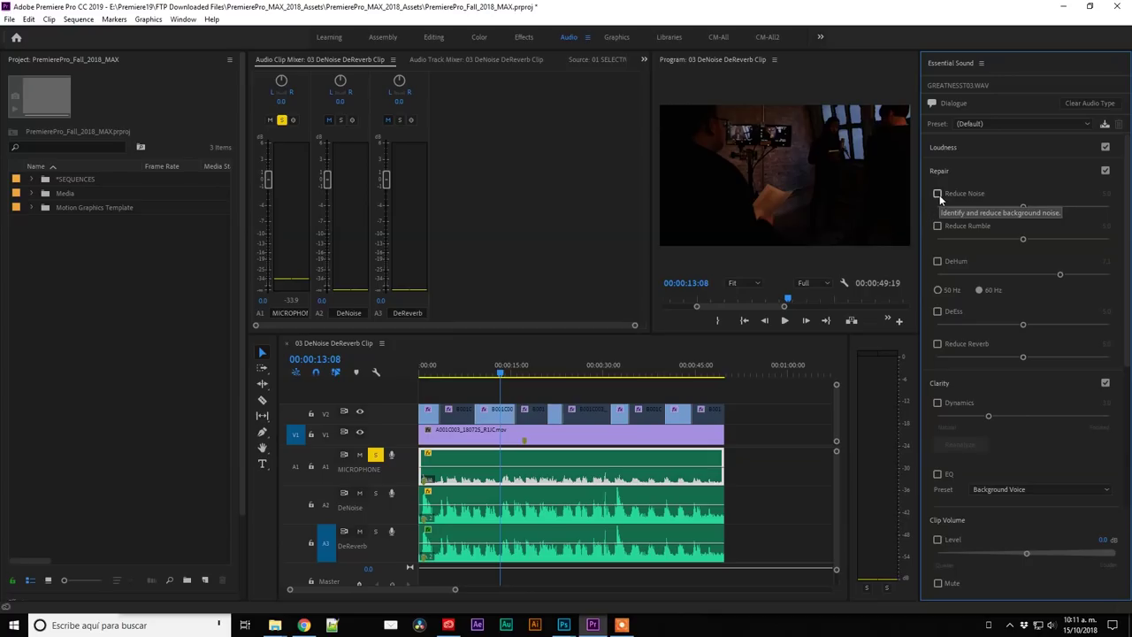
left_click(937, 194)
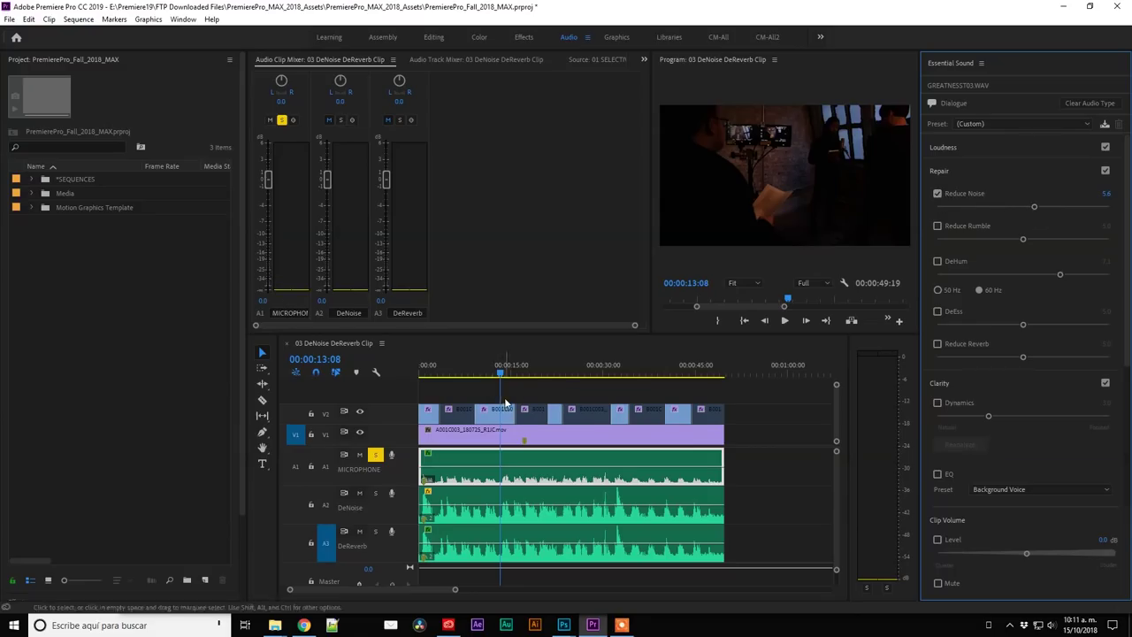
key("space")
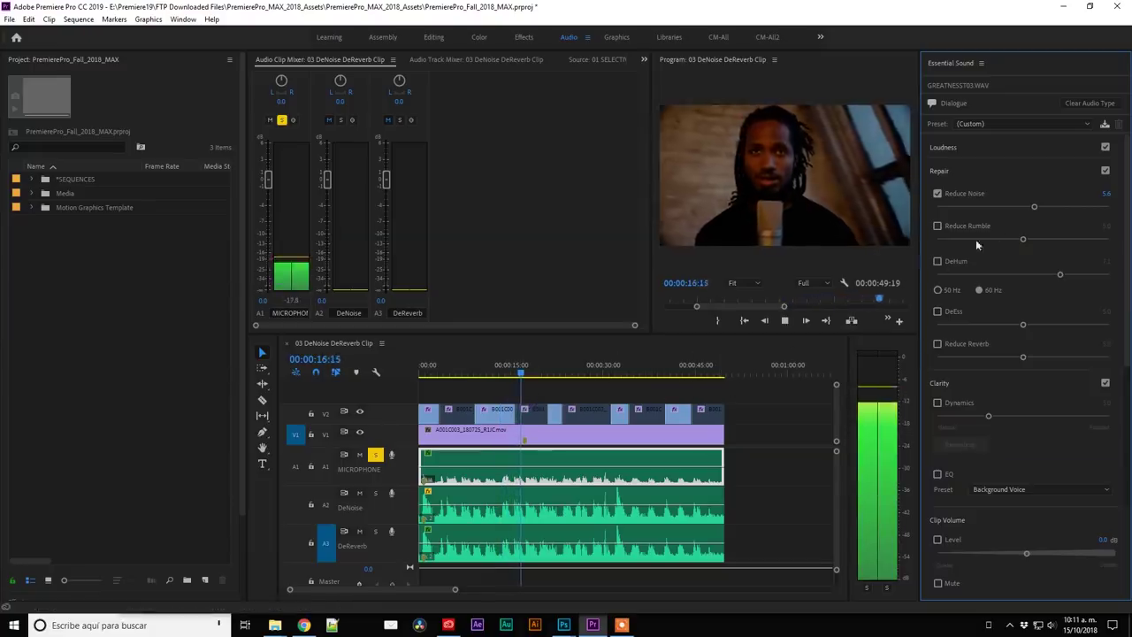
left_click_drag(1035, 208, 934, 220)
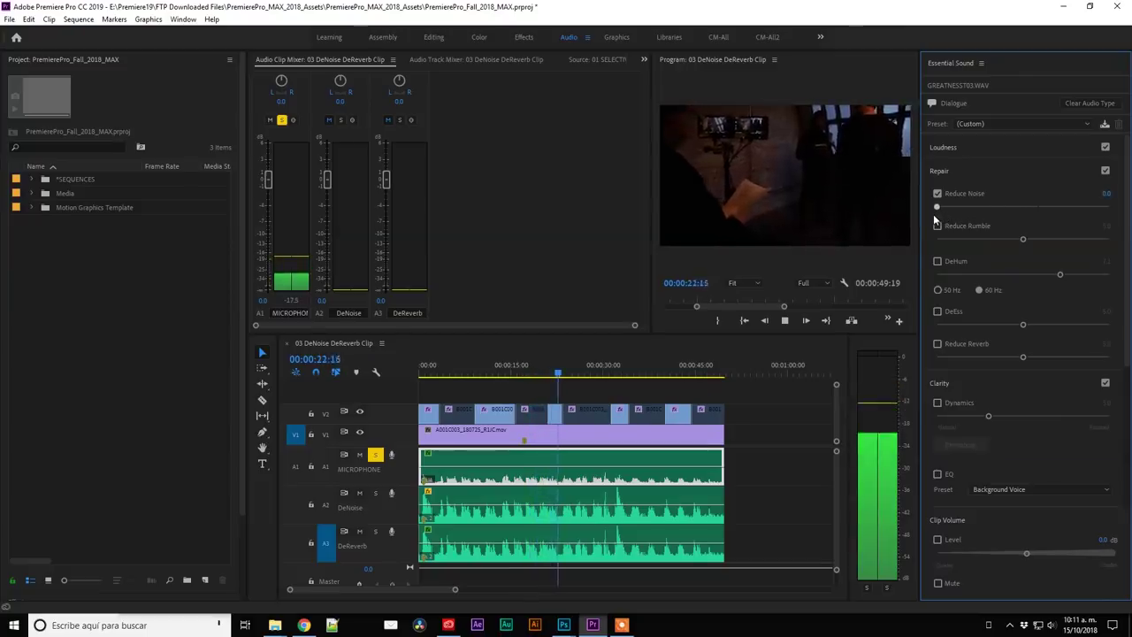
left_click_drag(939, 219, 1007, 213)
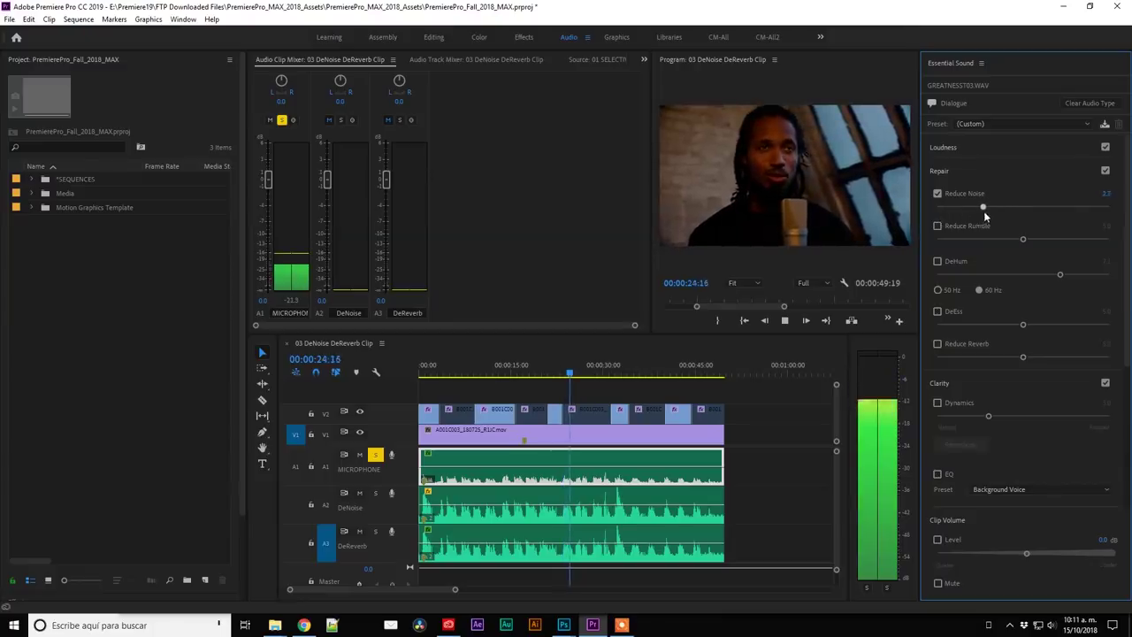
left_click_drag(1007, 209, 1027, 212)
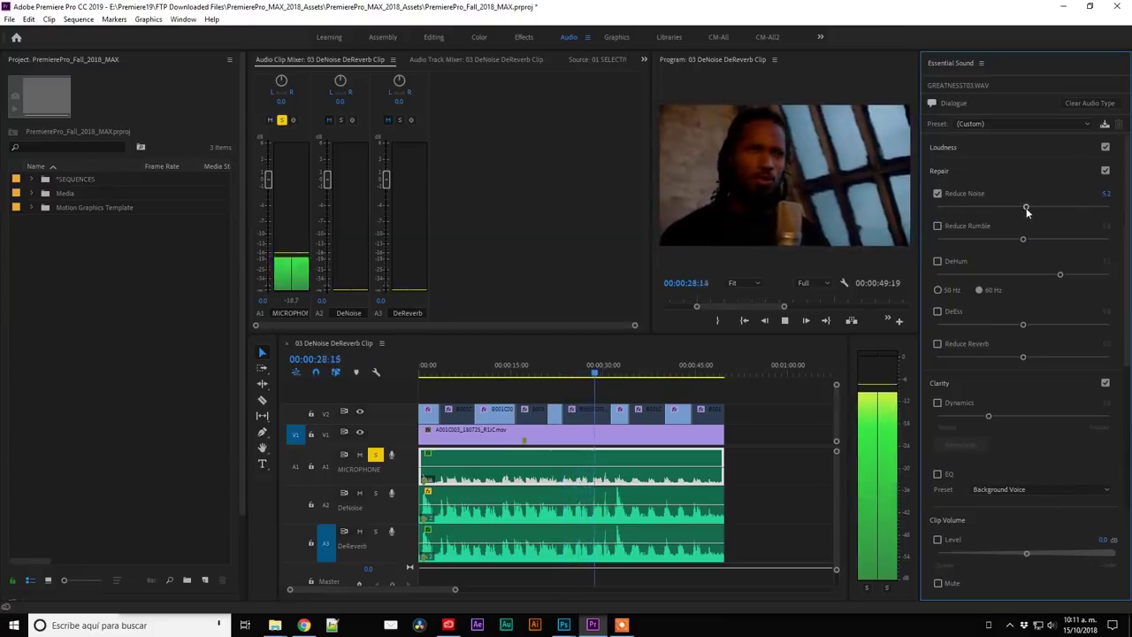
left_click_drag(1027, 212, 1035, 211)
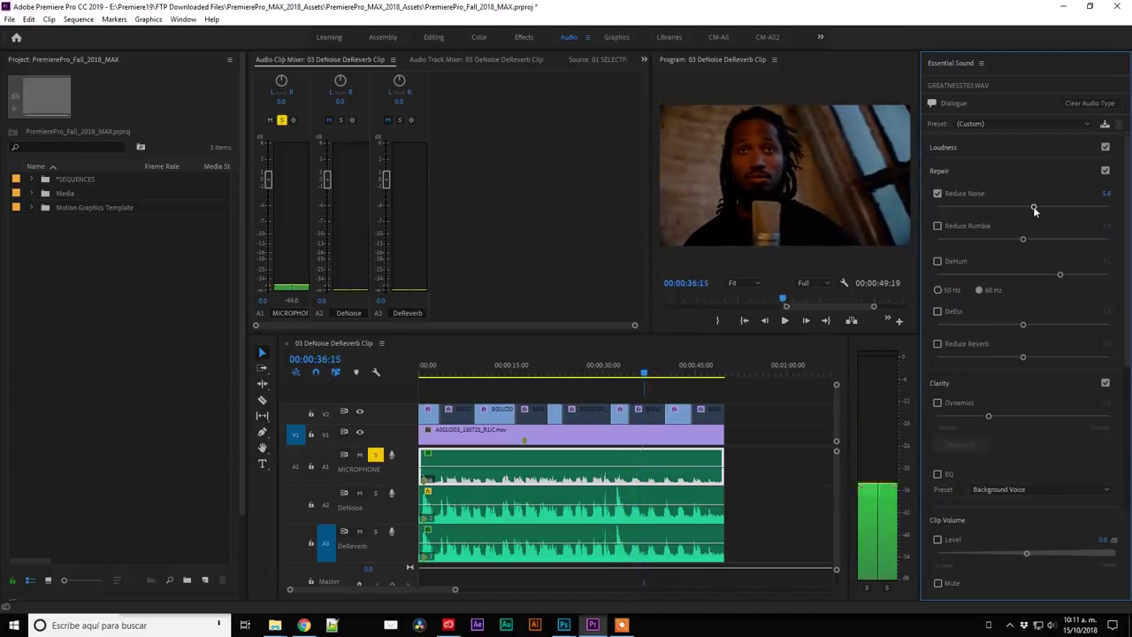
key("space")
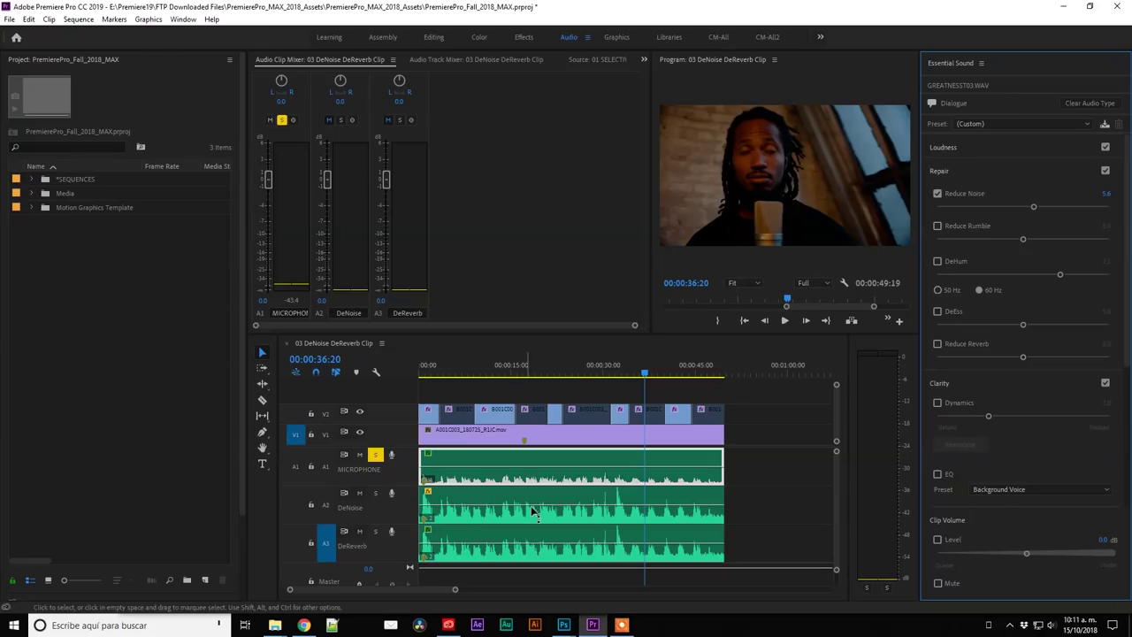
- Load the MICROPHONE clip in the Source monitor, then play from about 7 seconds in Audio workspace
double_click(536, 464)
left_click(525, 39)
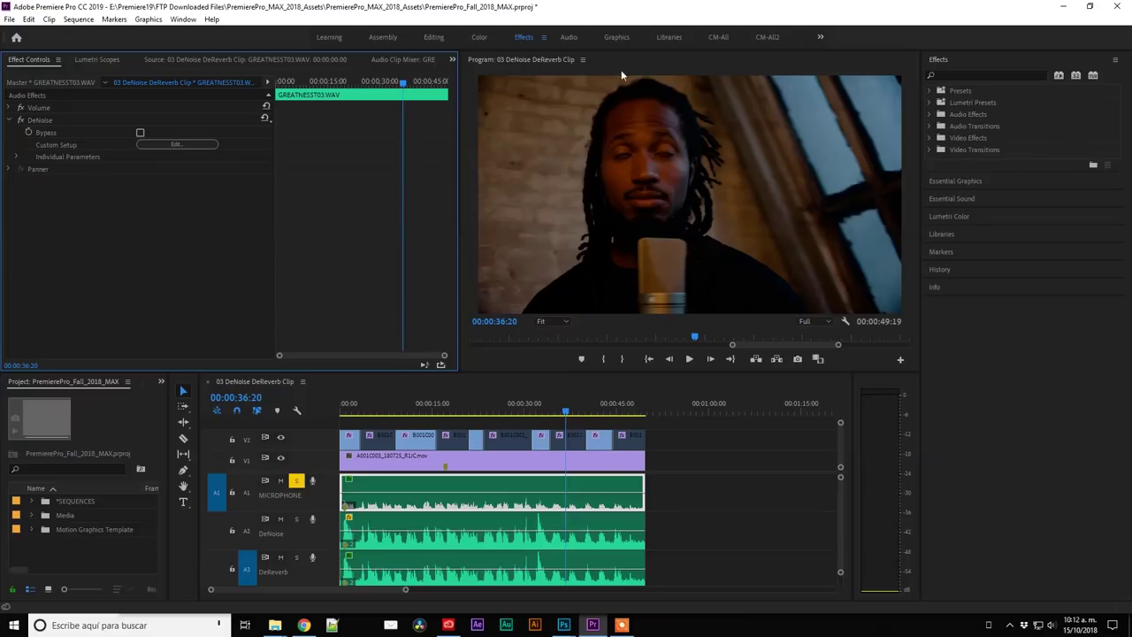
left_click(569, 38)
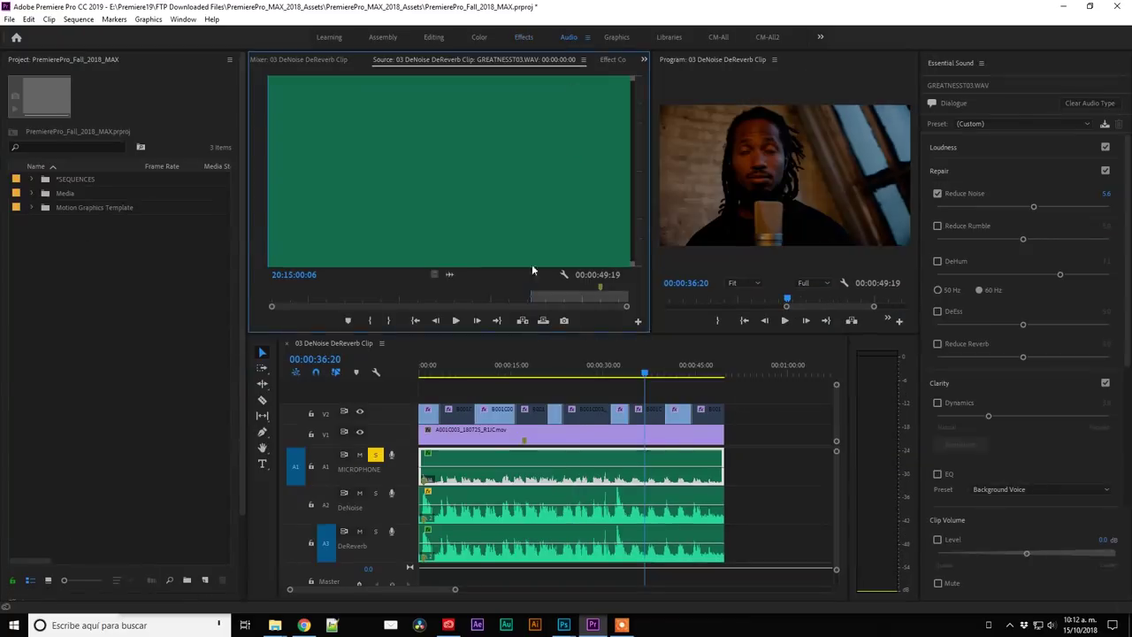
left_click(467, 373)
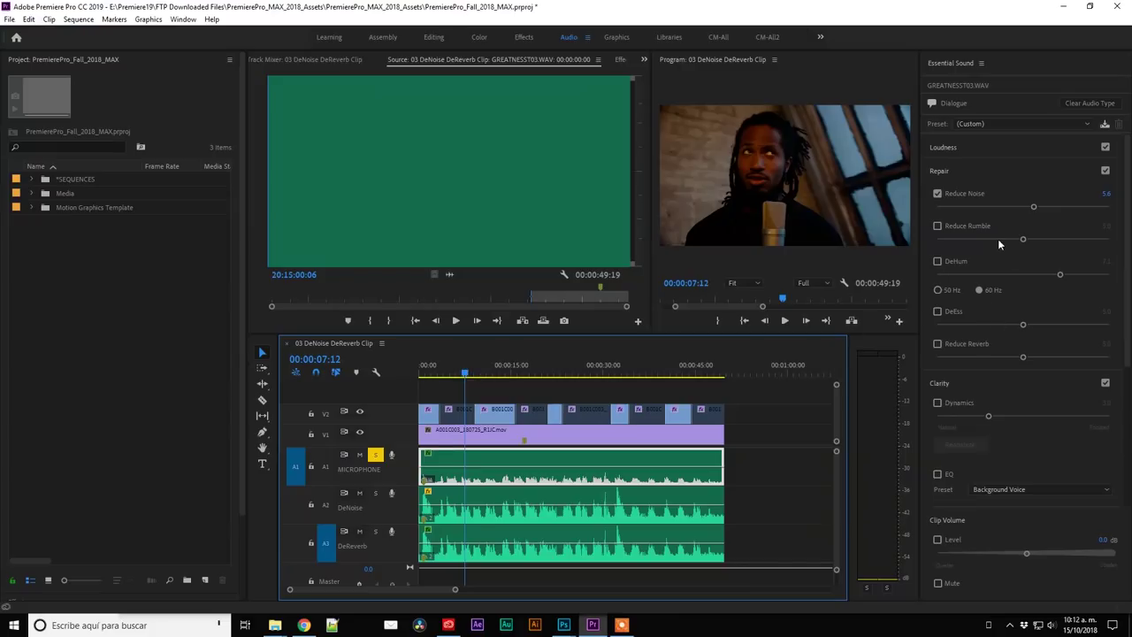
key("space")
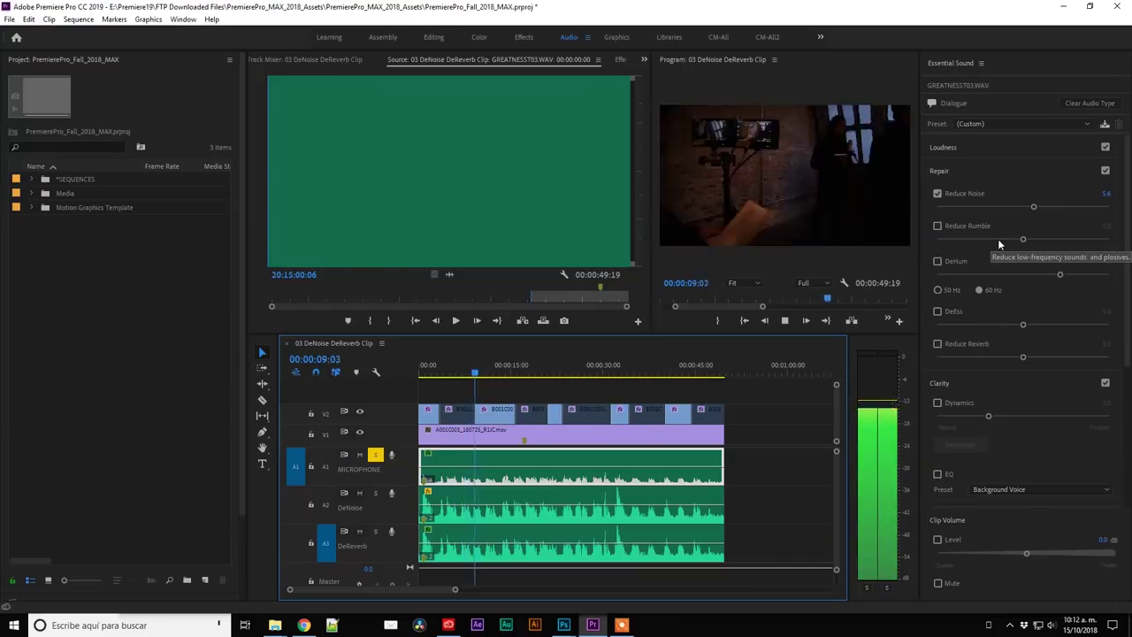
key("space")
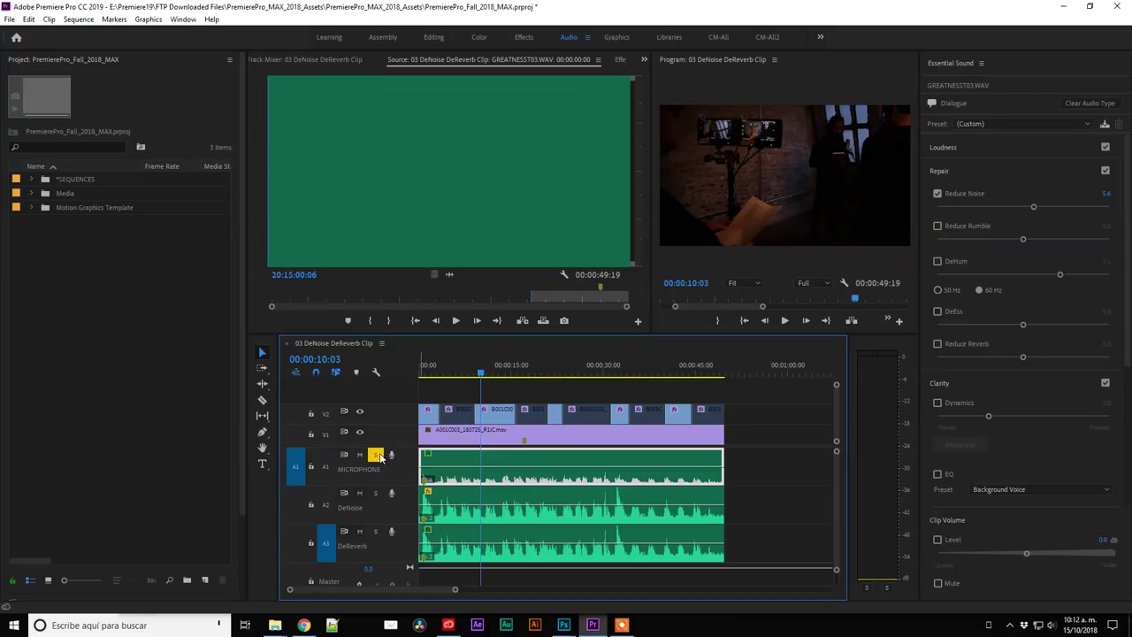
- Unsolo MICROPHONE, solo the DeNoise track, play it from 5 seconds, and select its clip
left_click(375, 493)
left_click(375, 455)
left_click(478, 370)
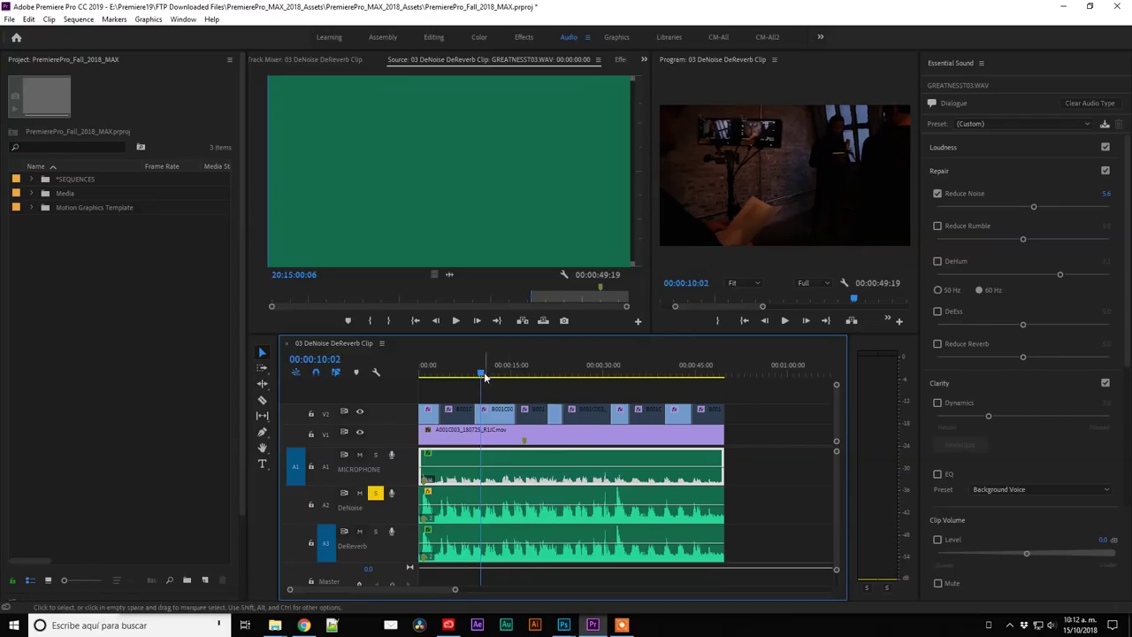
left_click_drag(485, 375, 449, 375)
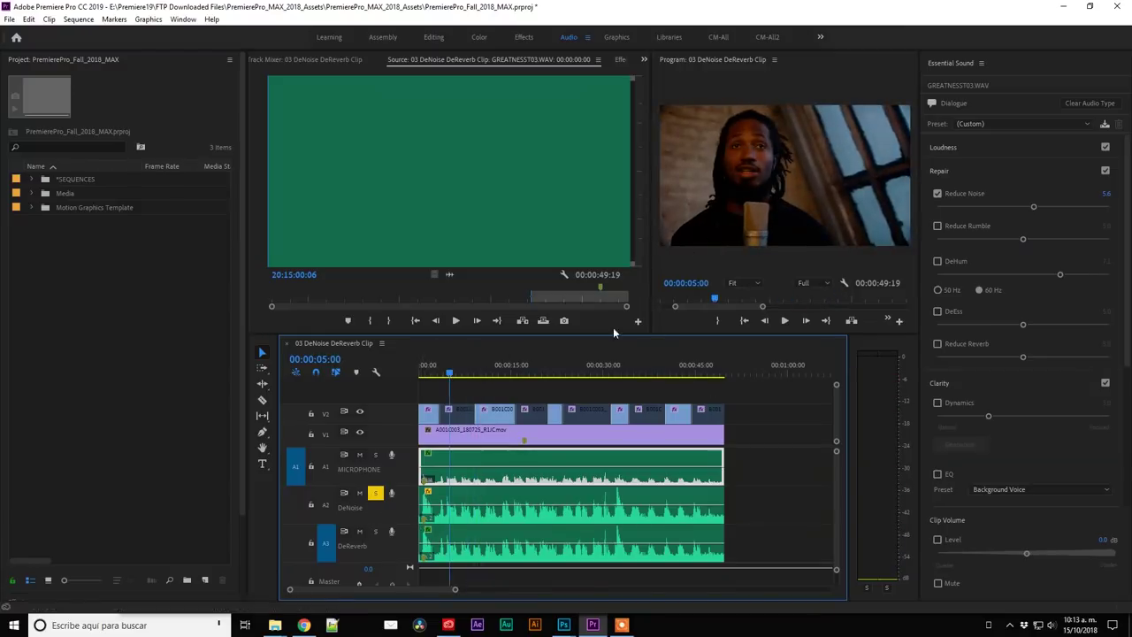
key("space")
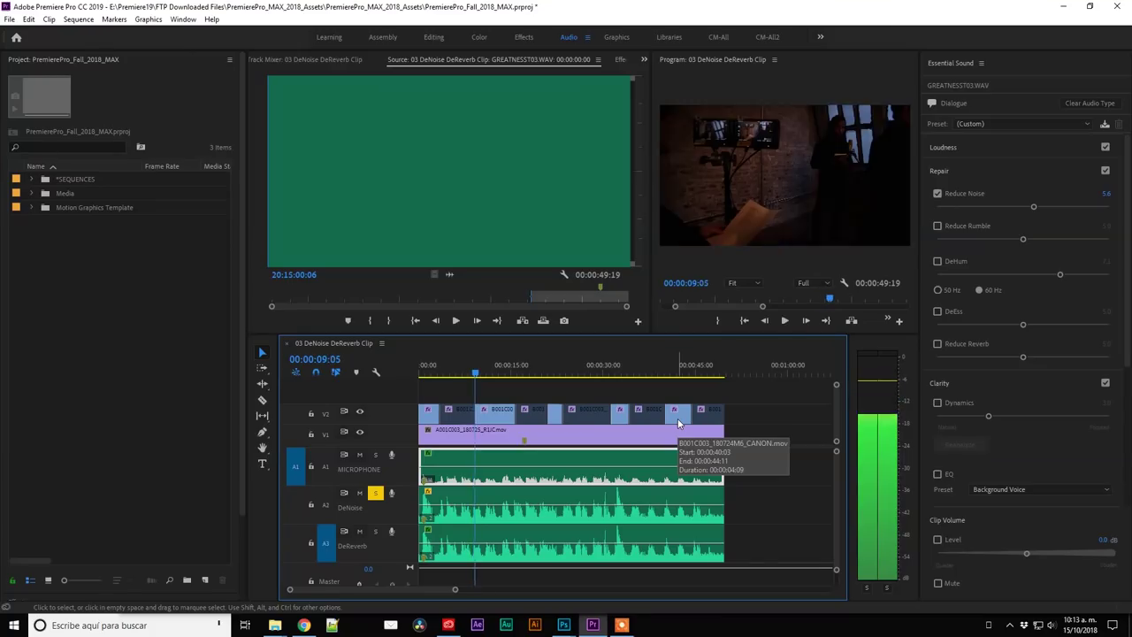
key("space")
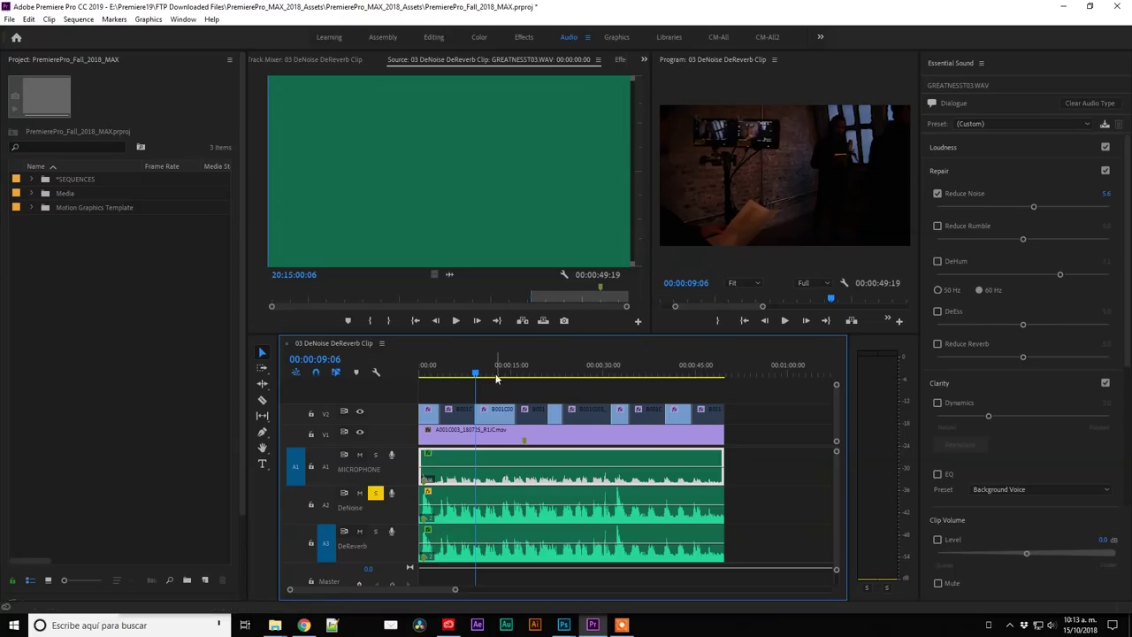
left_click_drag(477, 374, 470, 375)
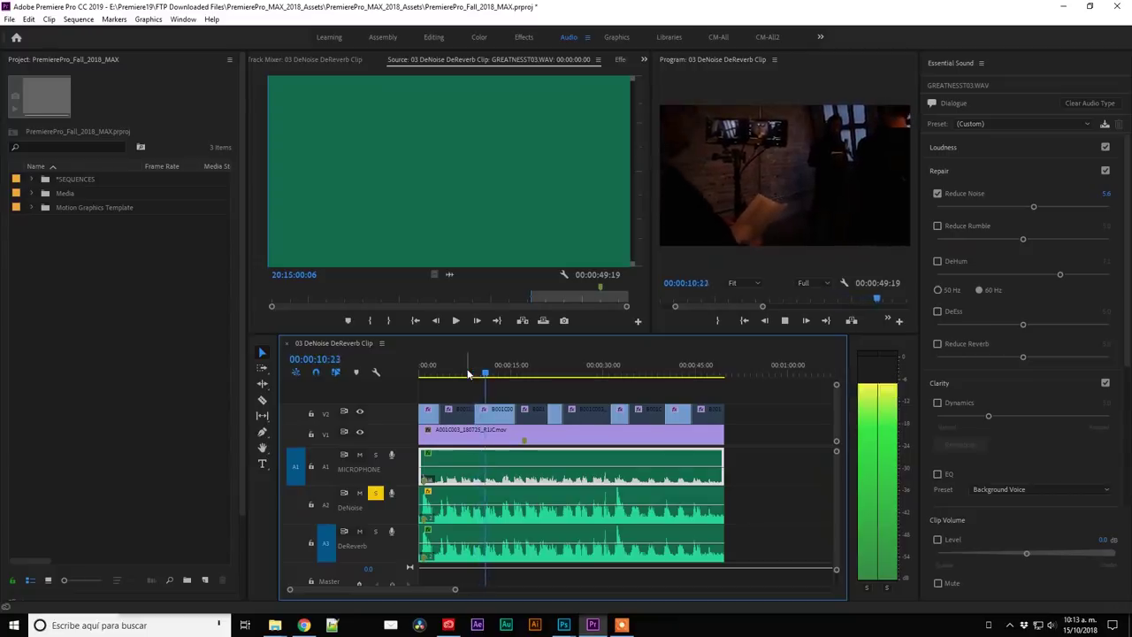
left_click(531, 506)
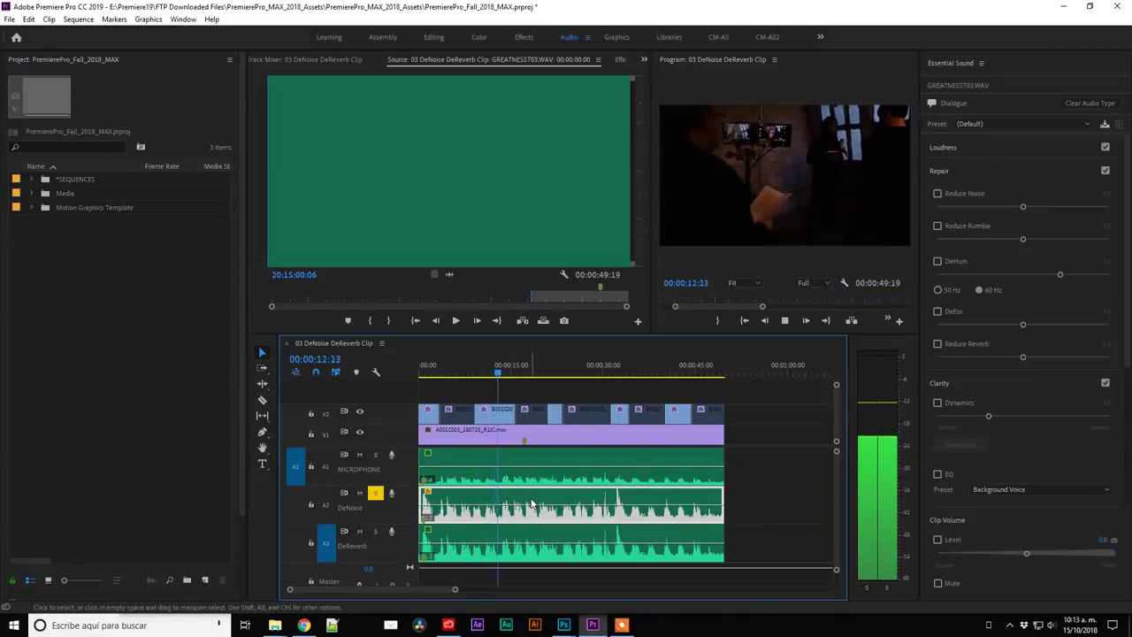
- Tick Reduce Noise on the DeNoise clip at strength 5.0 and play back to listen
key("space")
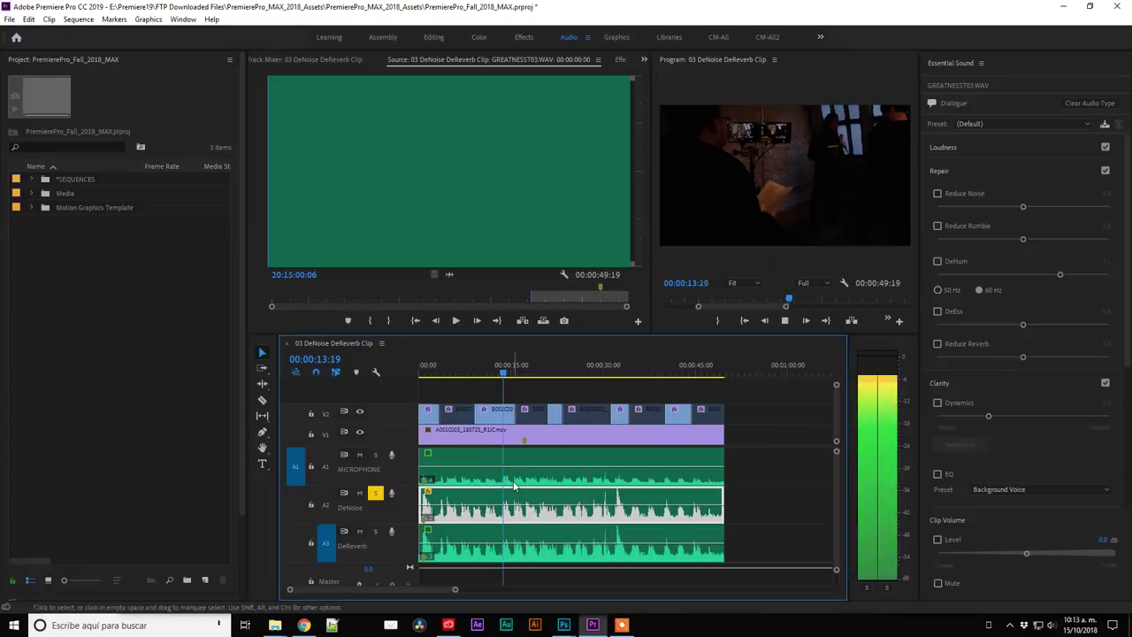
key("space")
left_click(937, 194)
key("space")
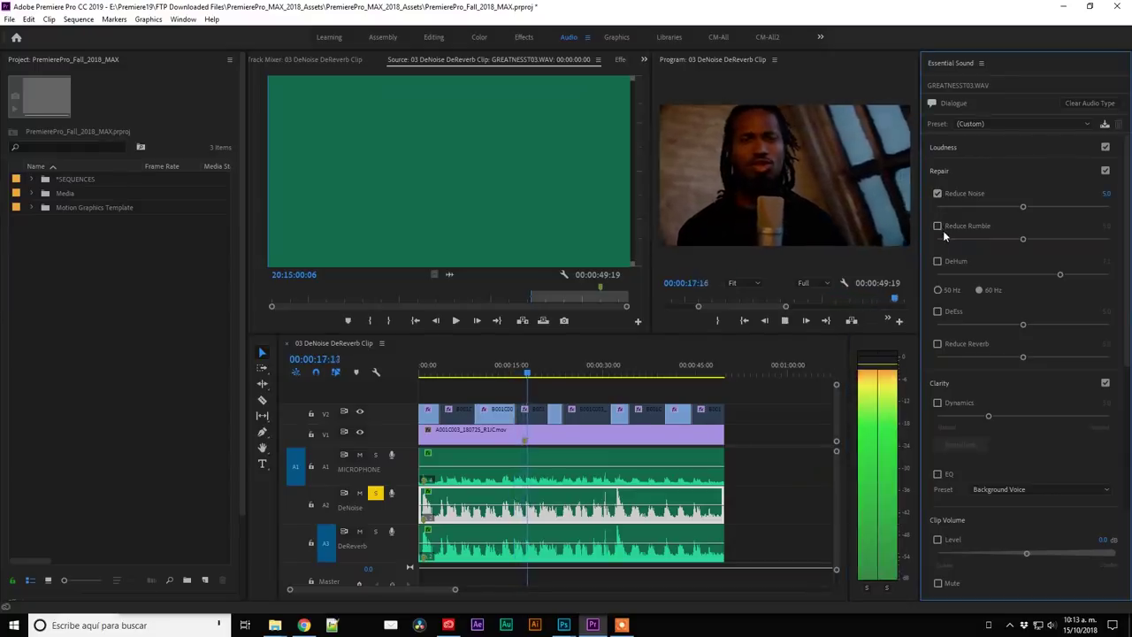
key("space")
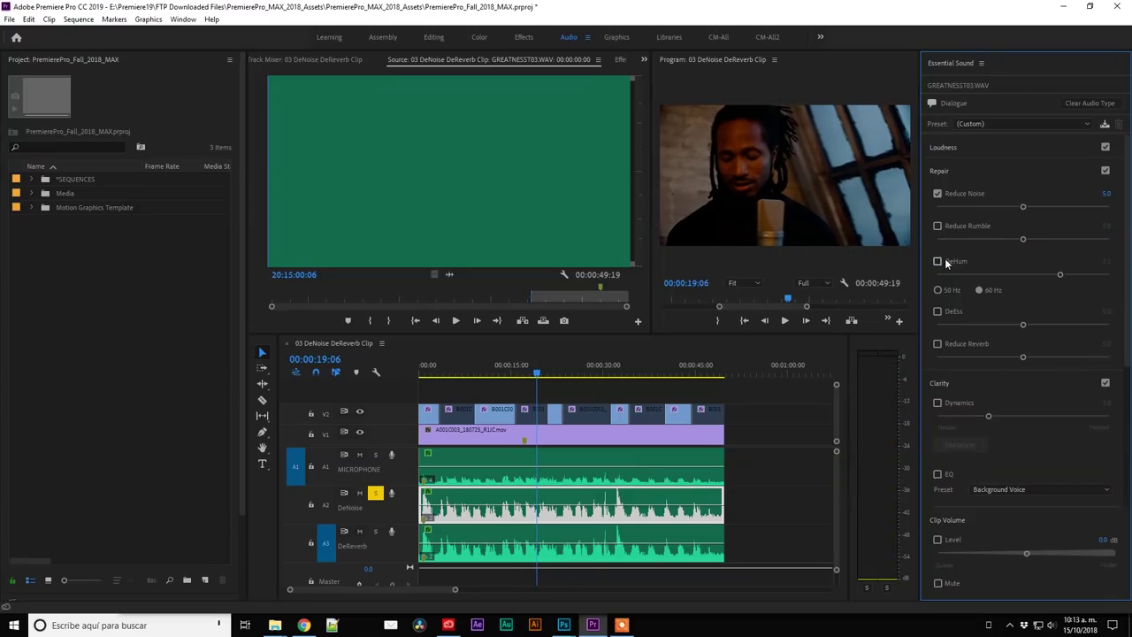
- Enable Reduce Reverb on the DeNoise clip at 3.9, toggling it off and on to compare
left_click(938, 344)
key("space")
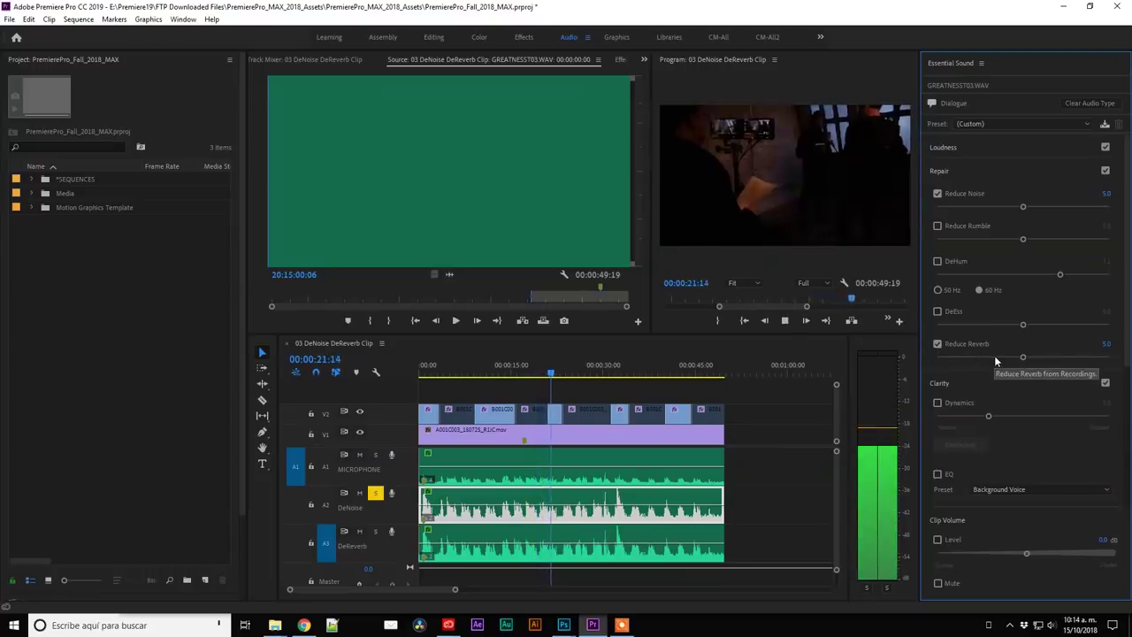
left_click(937, 345)
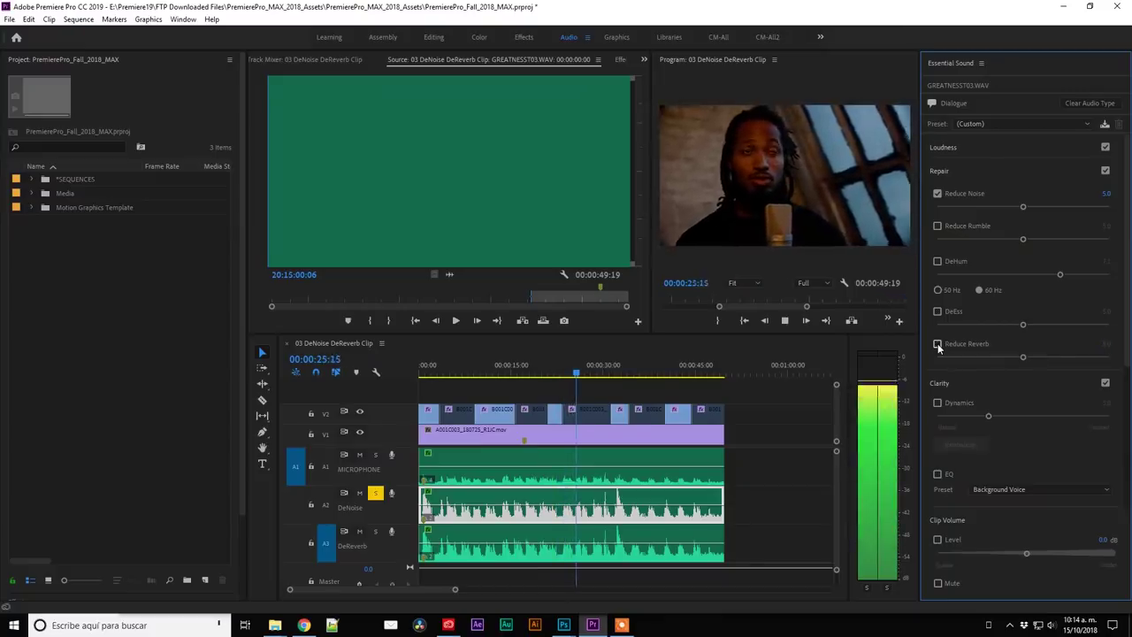
left_click(938, 345)
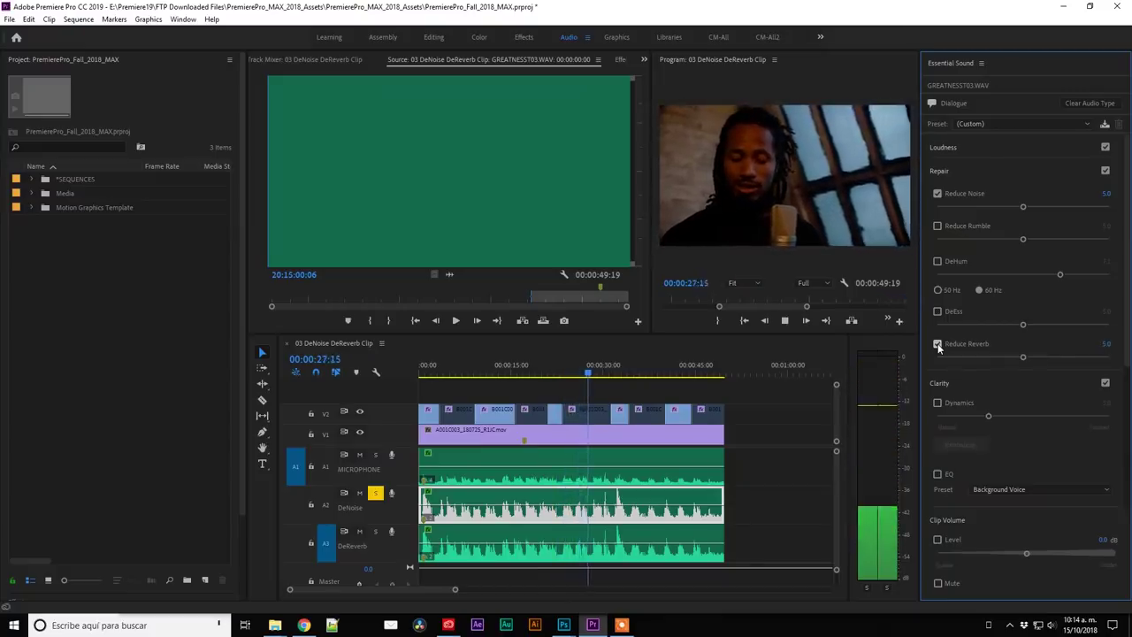
left_click_drag(1022, 357, 1005, 358)
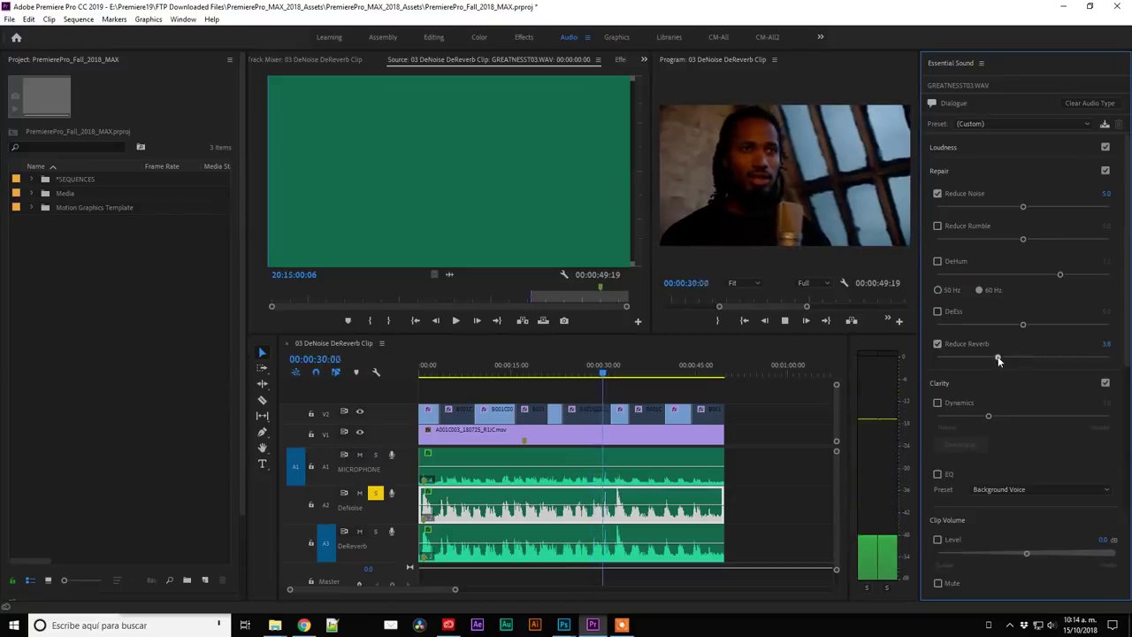
left_click(938, 345)
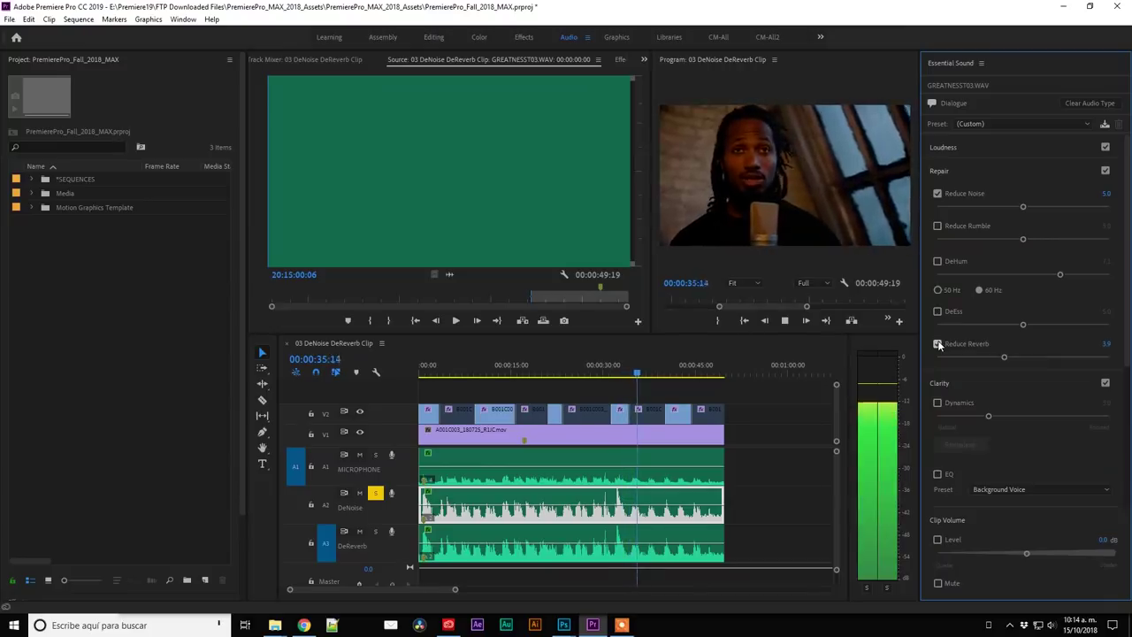
left_click(938, 345)
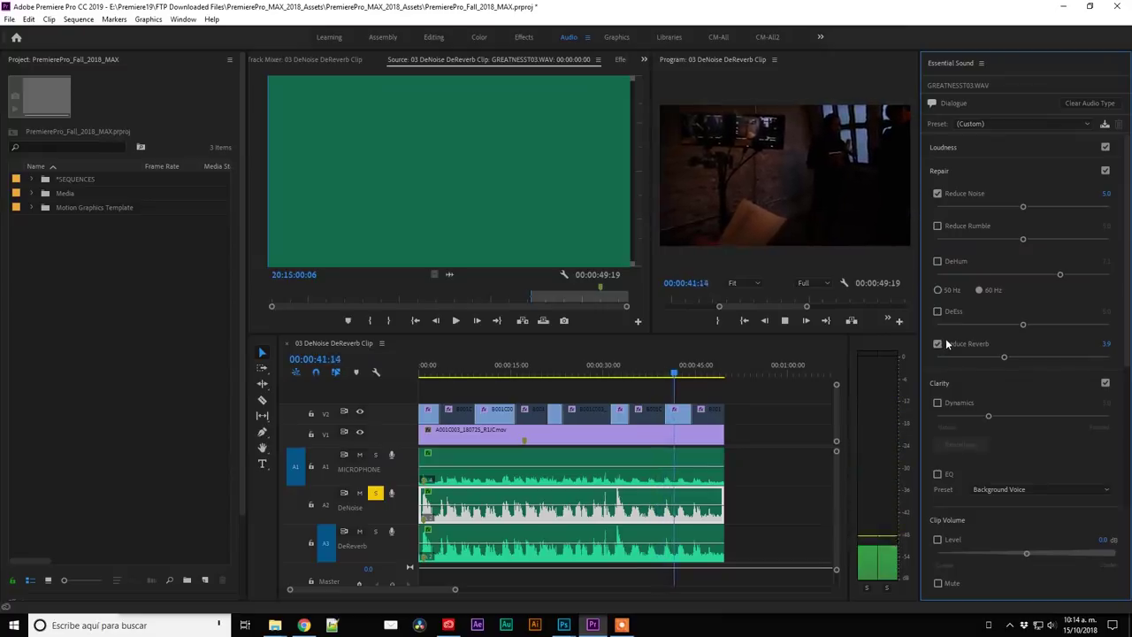
key("space")
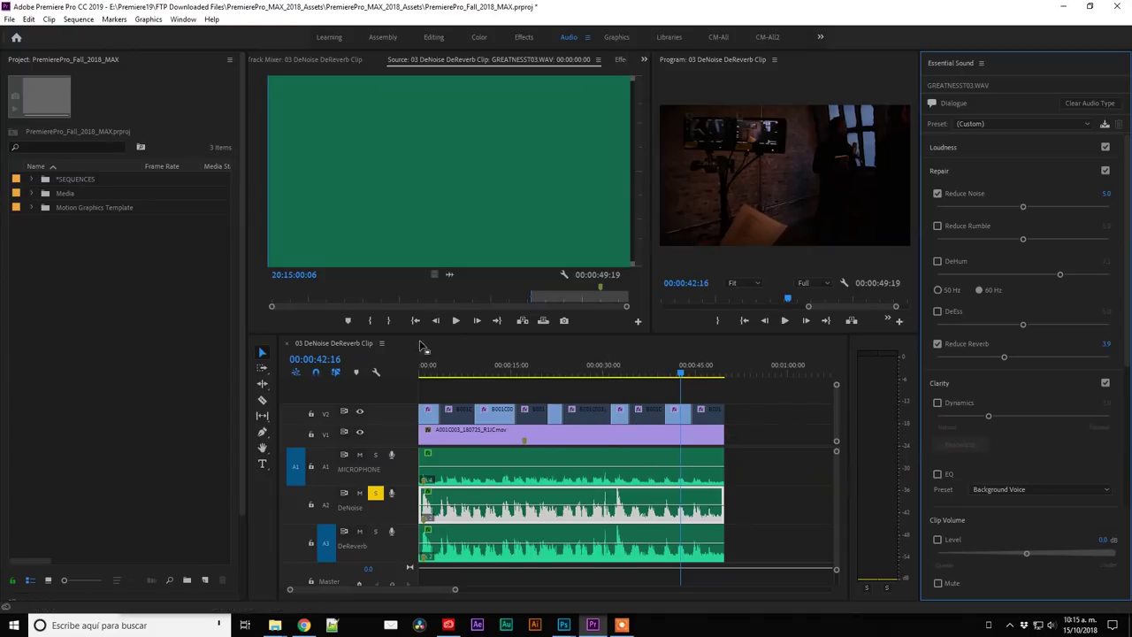
- Expand the SEQUENCES bin in the Project panel to list its four sequences
left_click(32, 179)
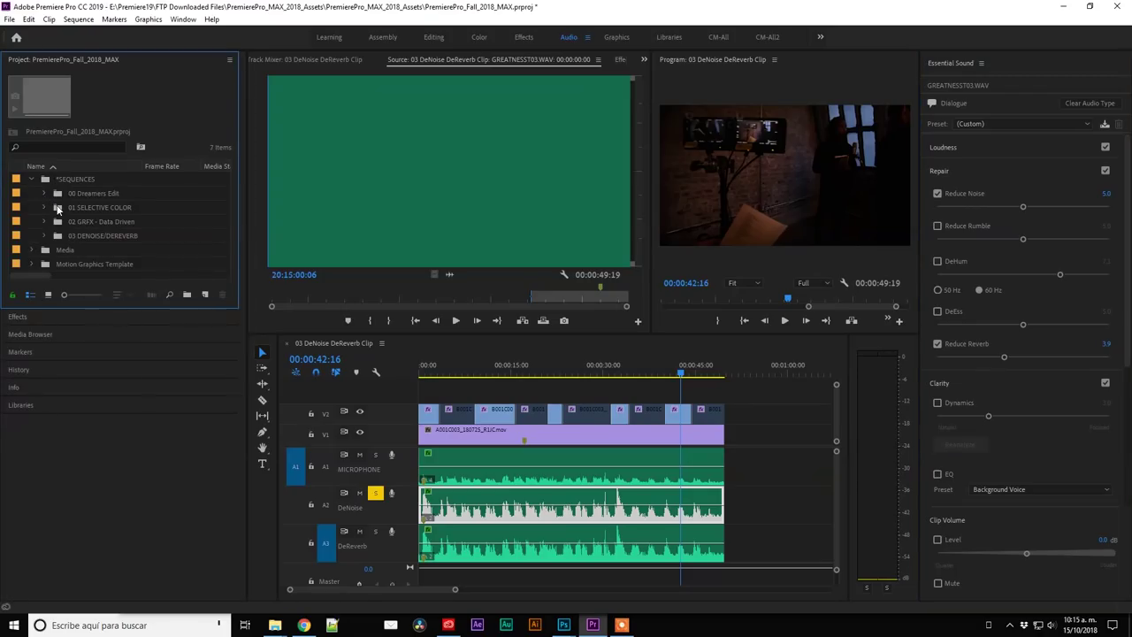